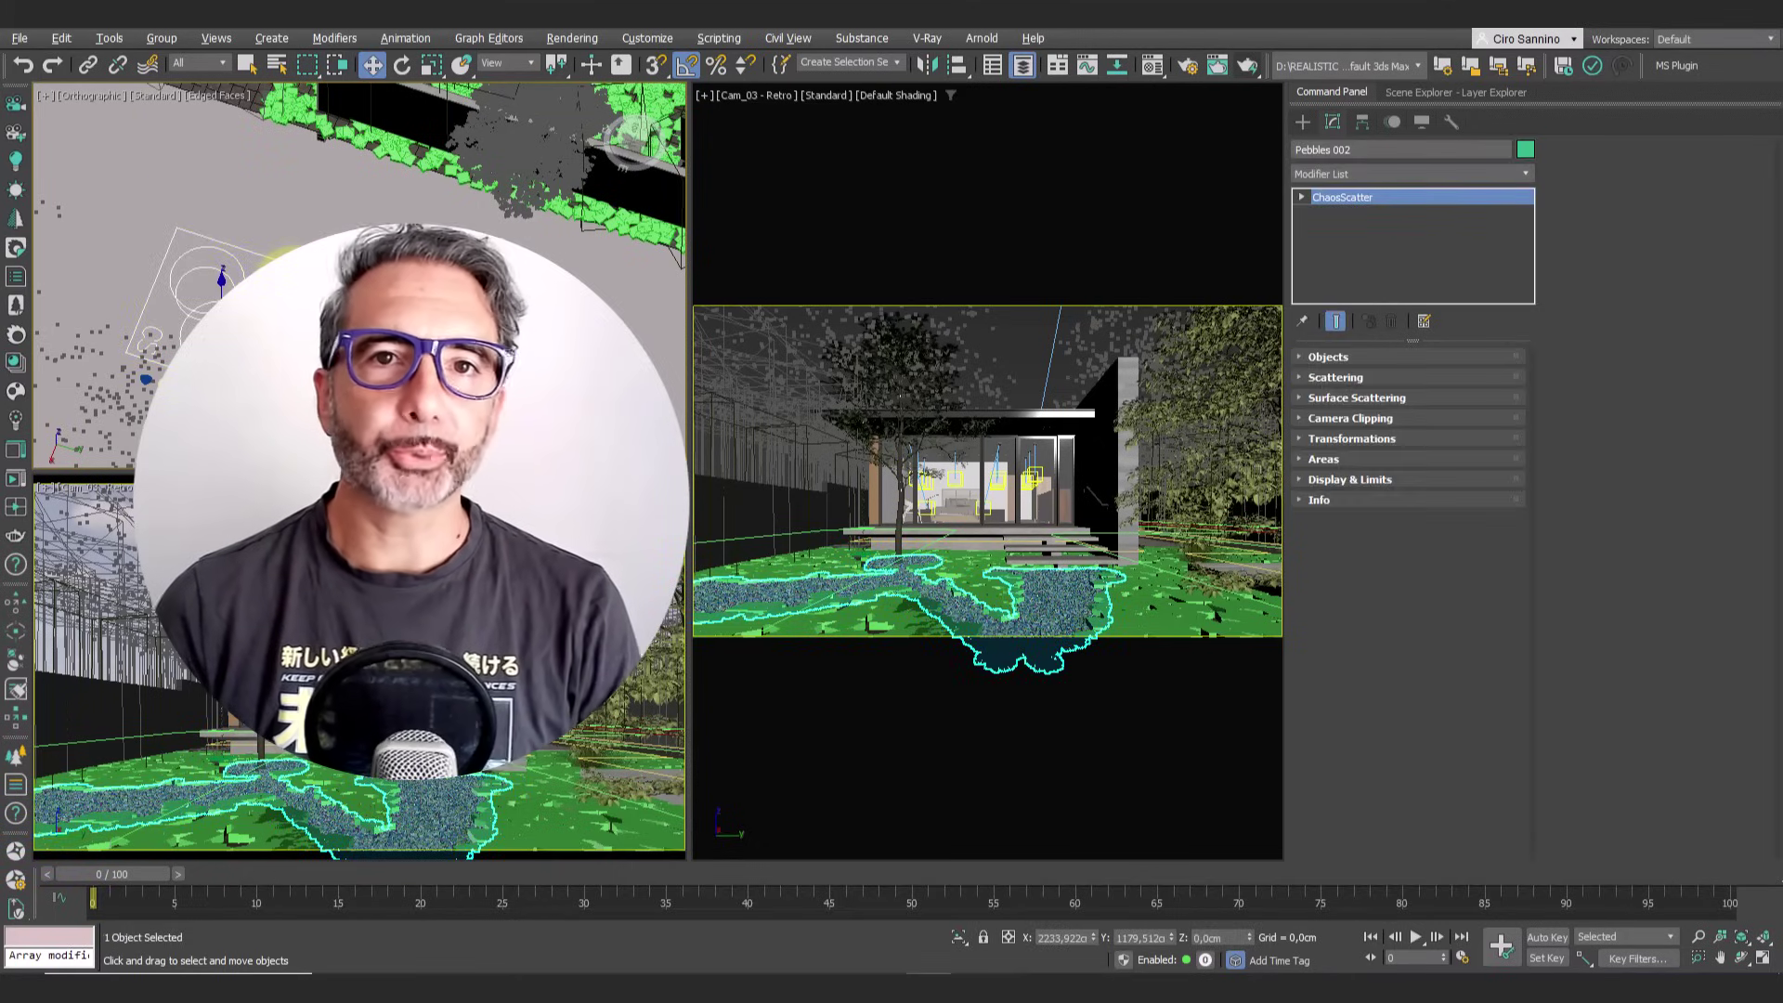
# Demo Chaos Scatter's surface settings by erasing grass instances and painting pebble instances
pyautogui.click(1461, 397)
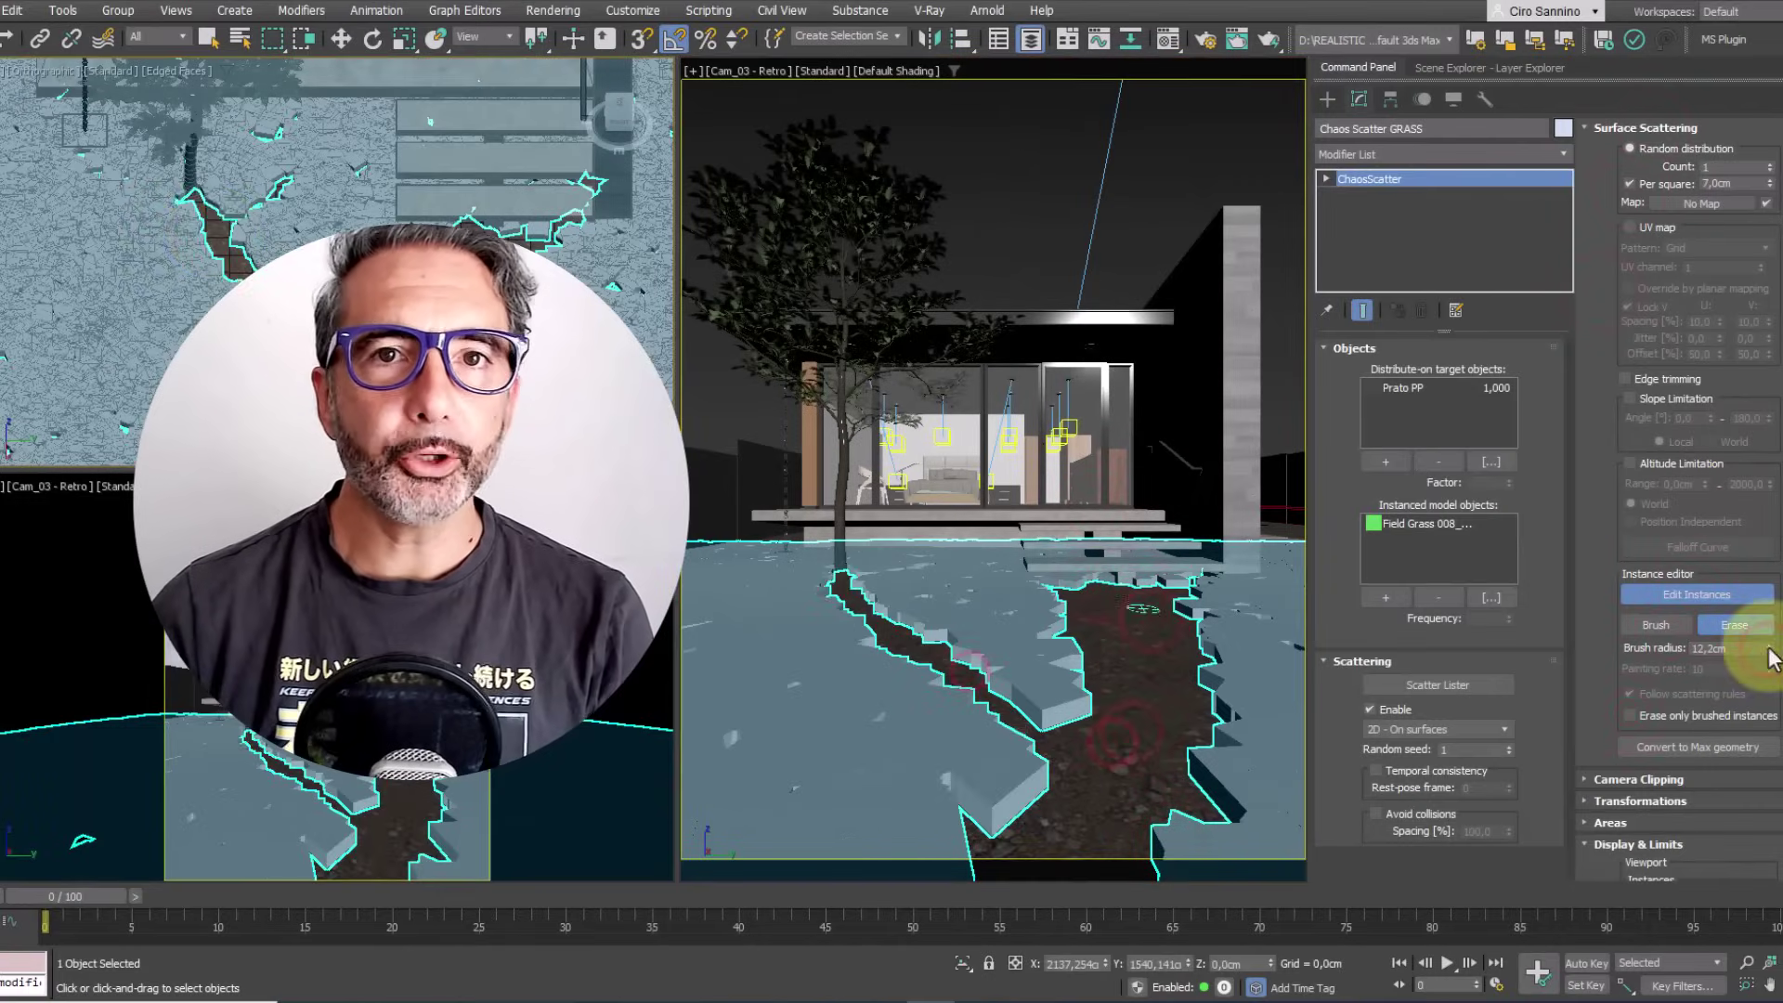
pyautogui.moveTo(214, 327); pyautogui.dragTo(72, 326)
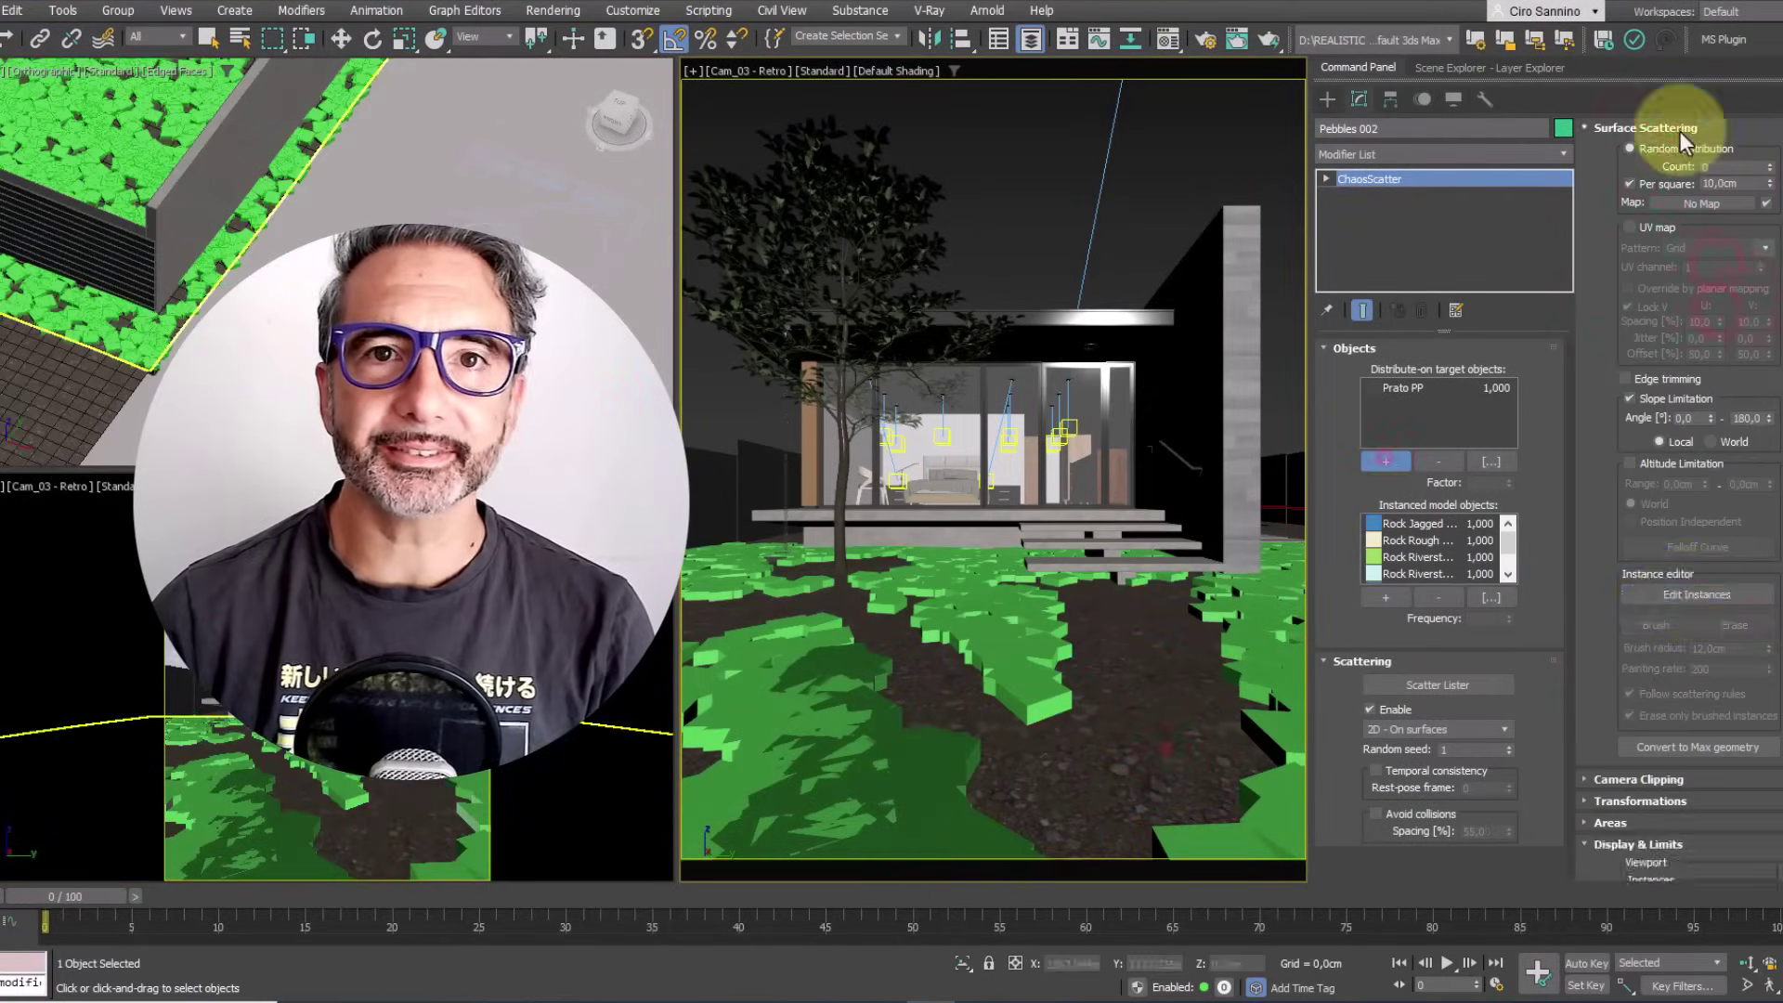
pyautogui.moveTo(1096, 715); pyautogui.dragTo(966, 752)
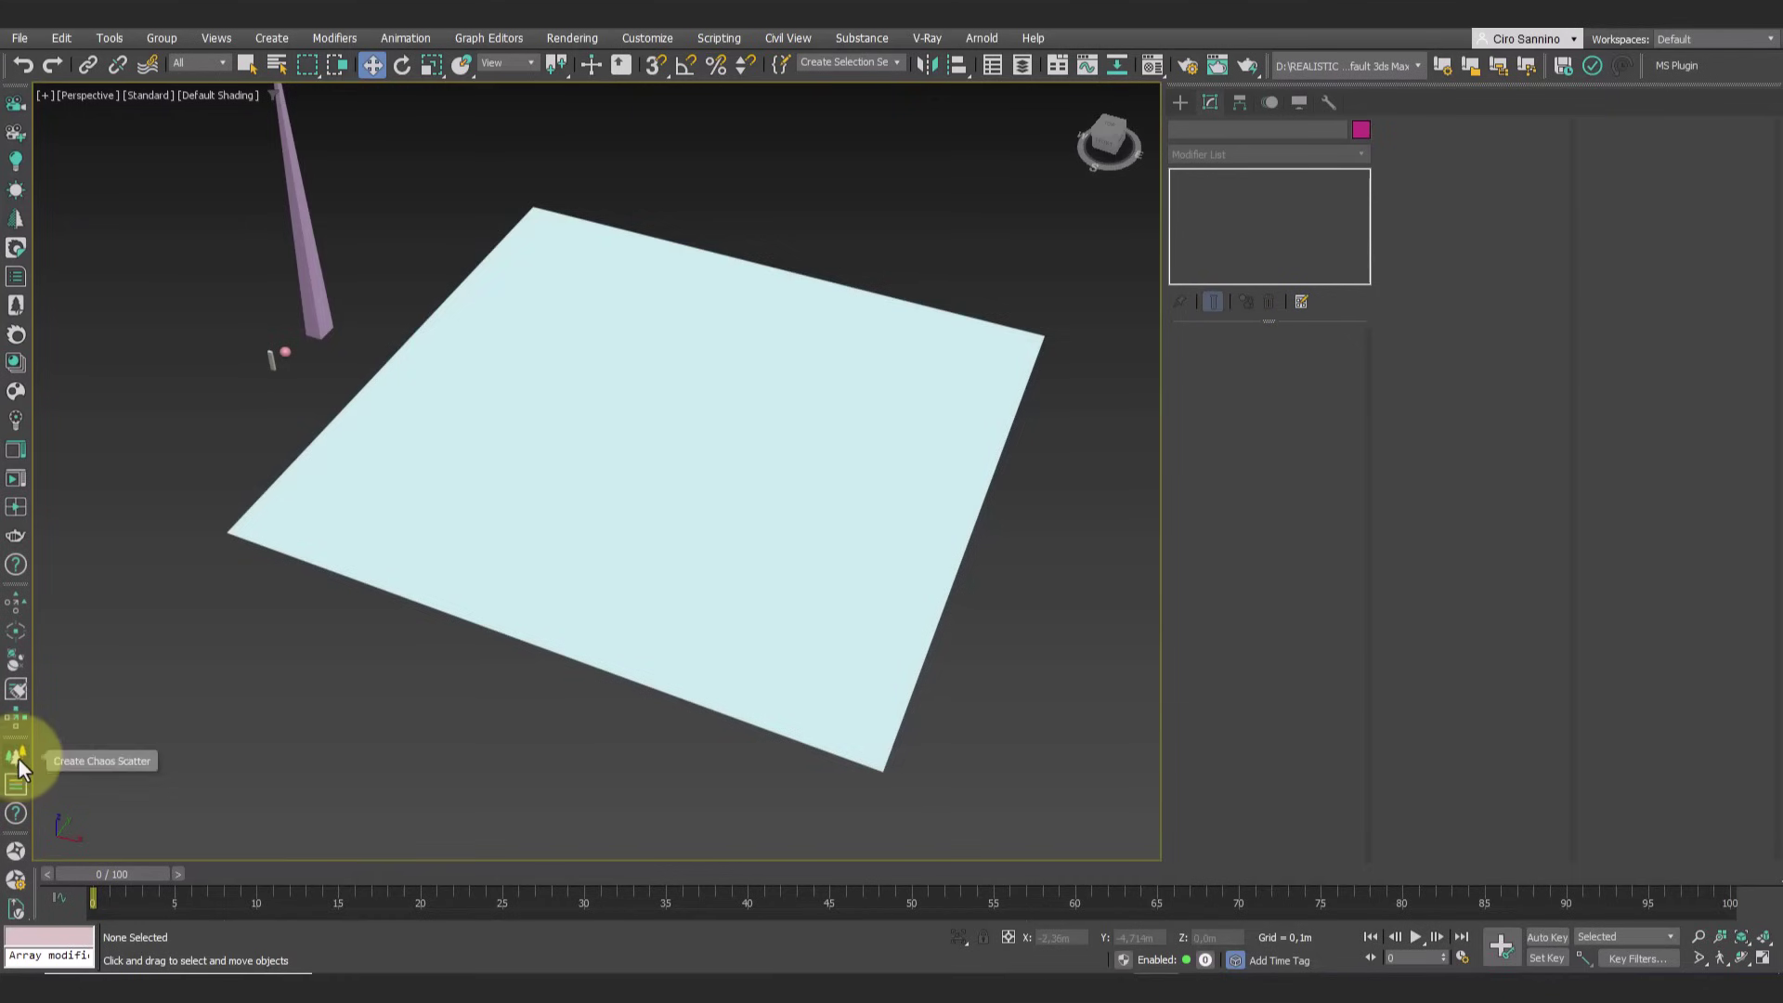
# Create a new Chaos Scatter beside the plane and rename it Chaos Scatter GRASS
pyautogui.click(17, 755)
pyautogui.moveTo(216, 610); pyautogui.dragTo(267, 597)
pyautogui.click(1204, 105)
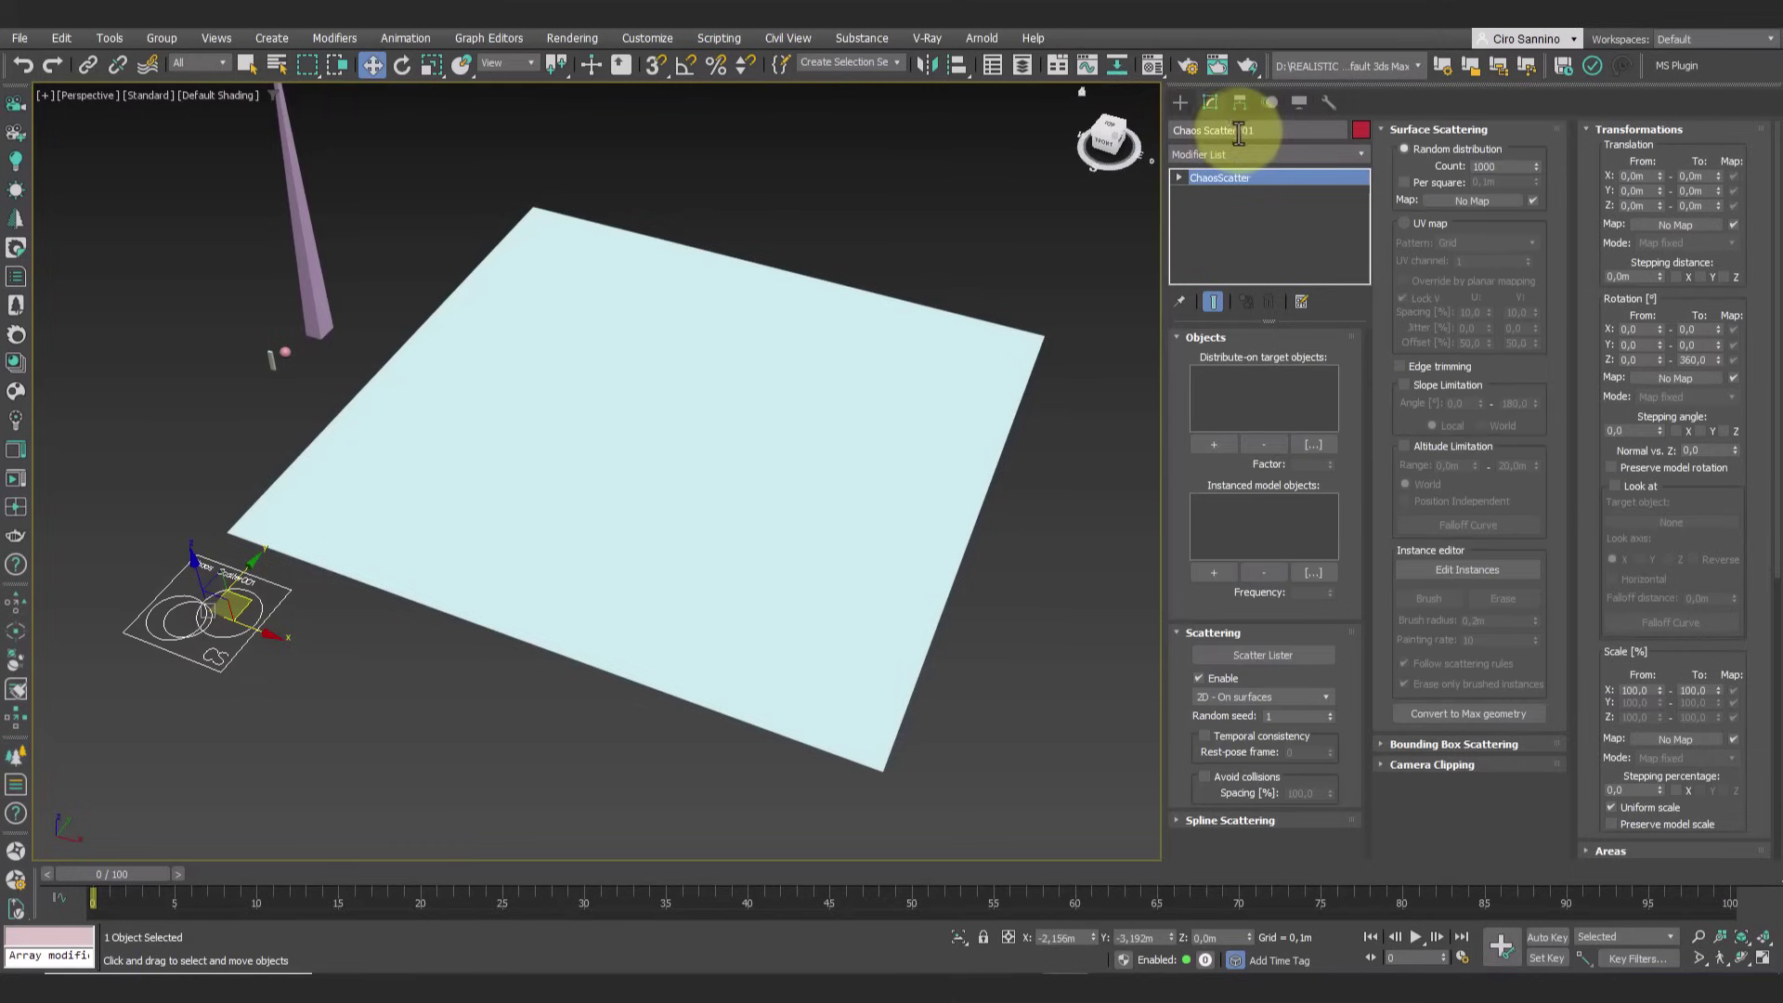
pyautogui.moveTo(1239, 133); pyautogui.dragTo(1269, 133)
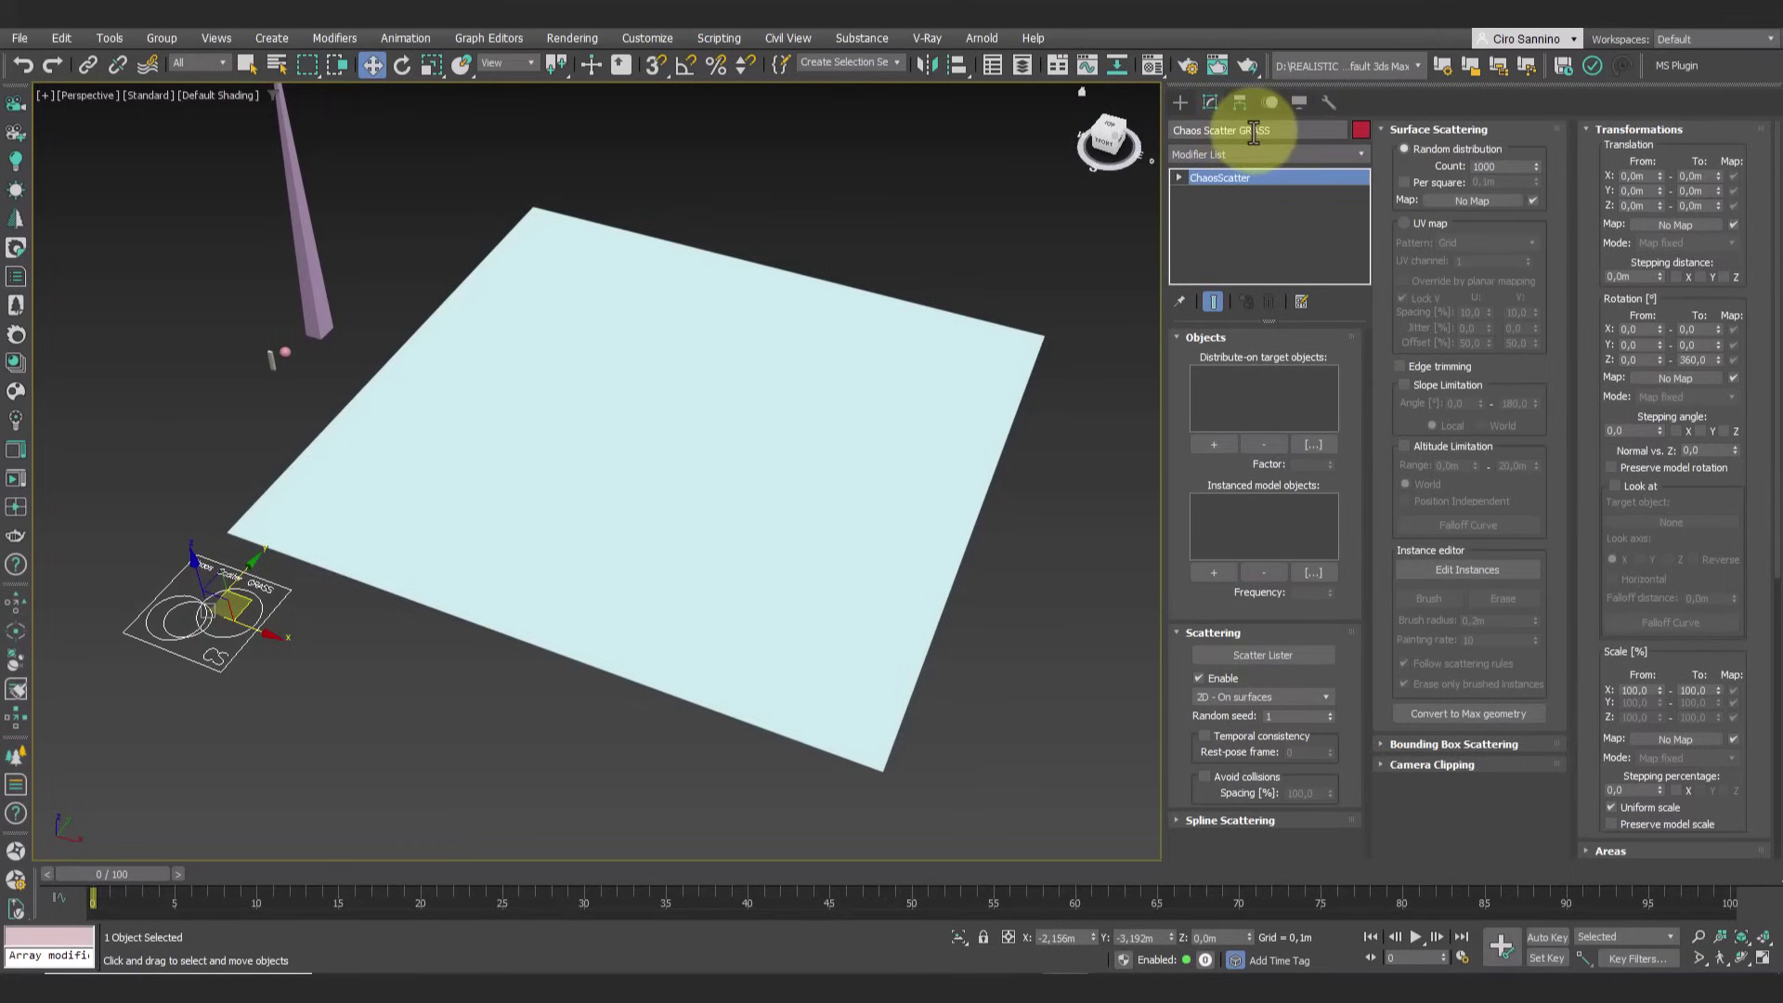
# Set Plane001 as the scatter surface and Box001 as the scattered object
pyautogui.click(1221, 443)
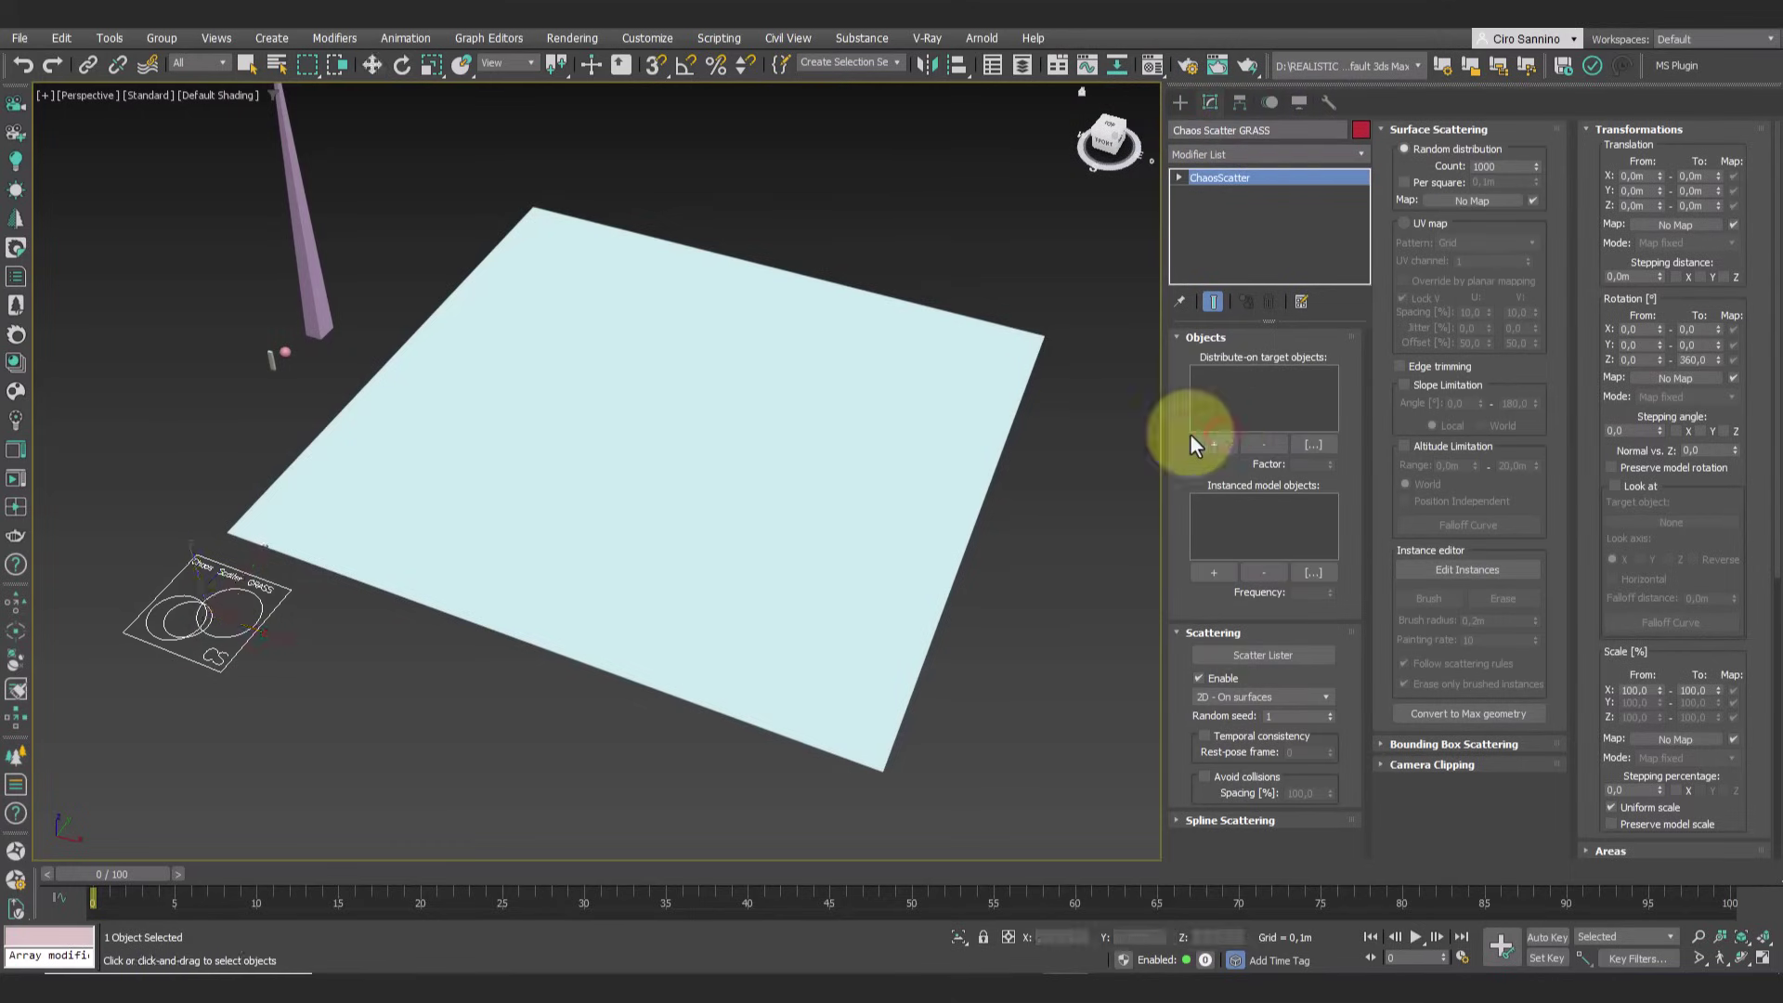
pyautogui.click(935, 465)
pyautogui.click(1210, 572)
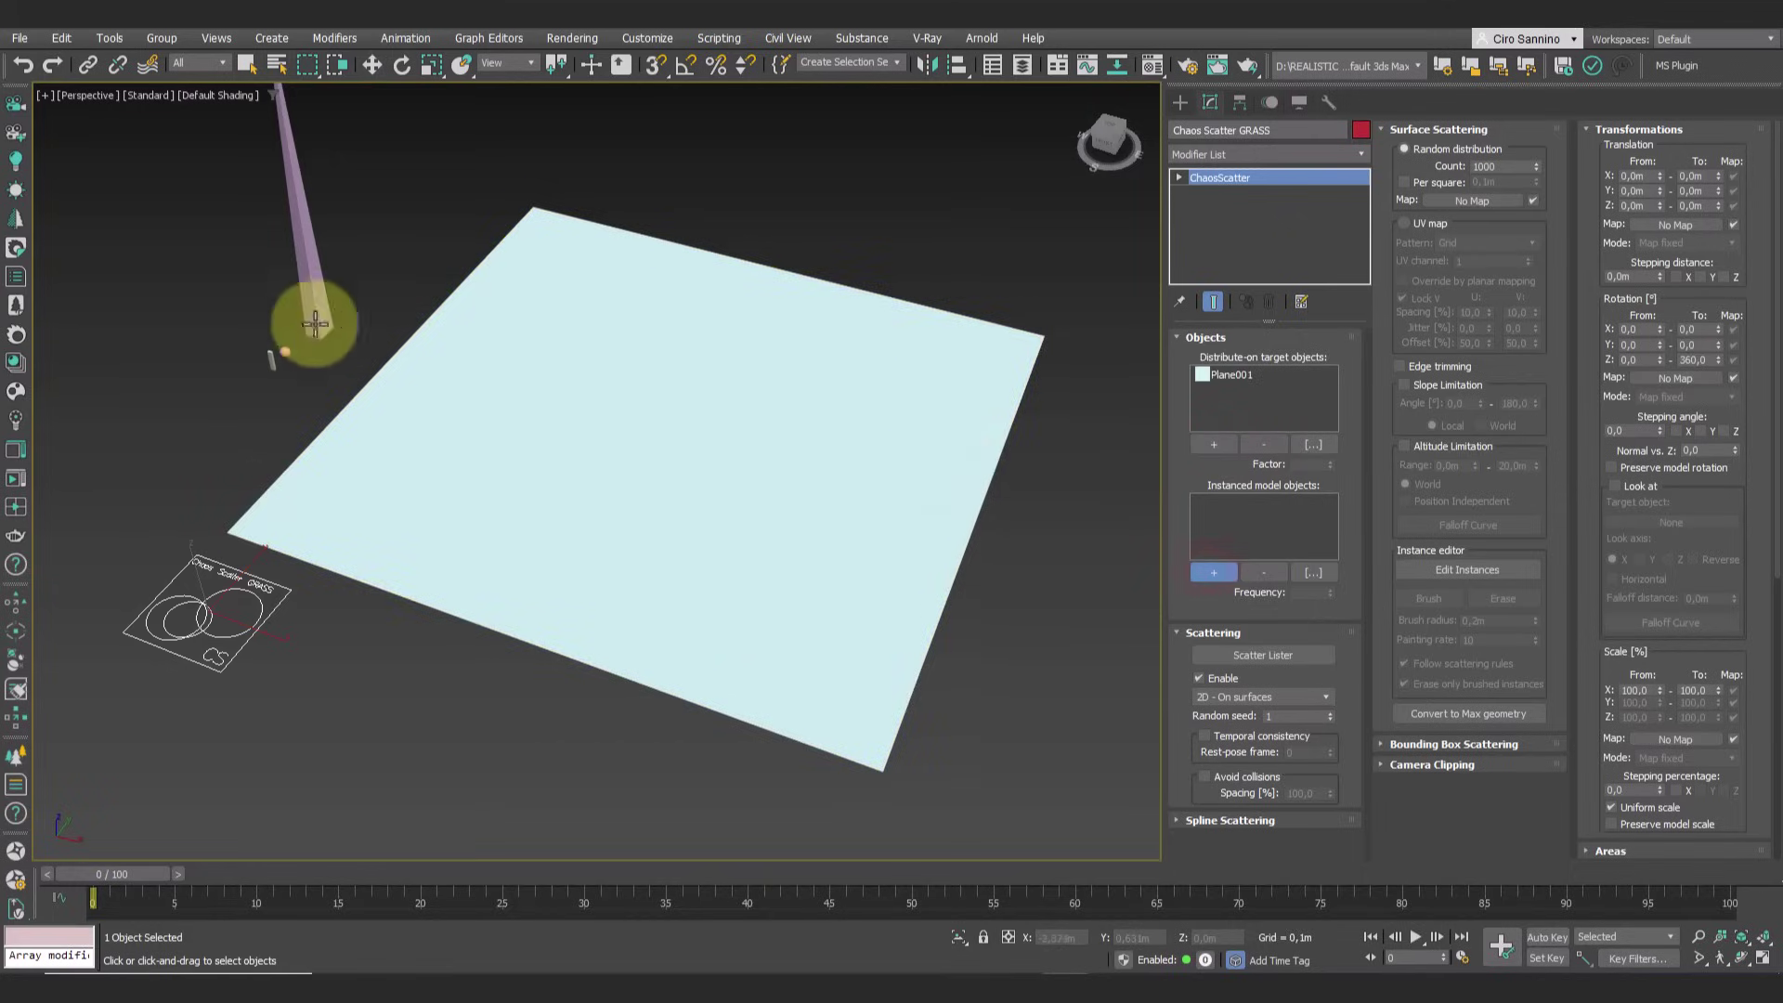
pyautogui.click(271, 359)
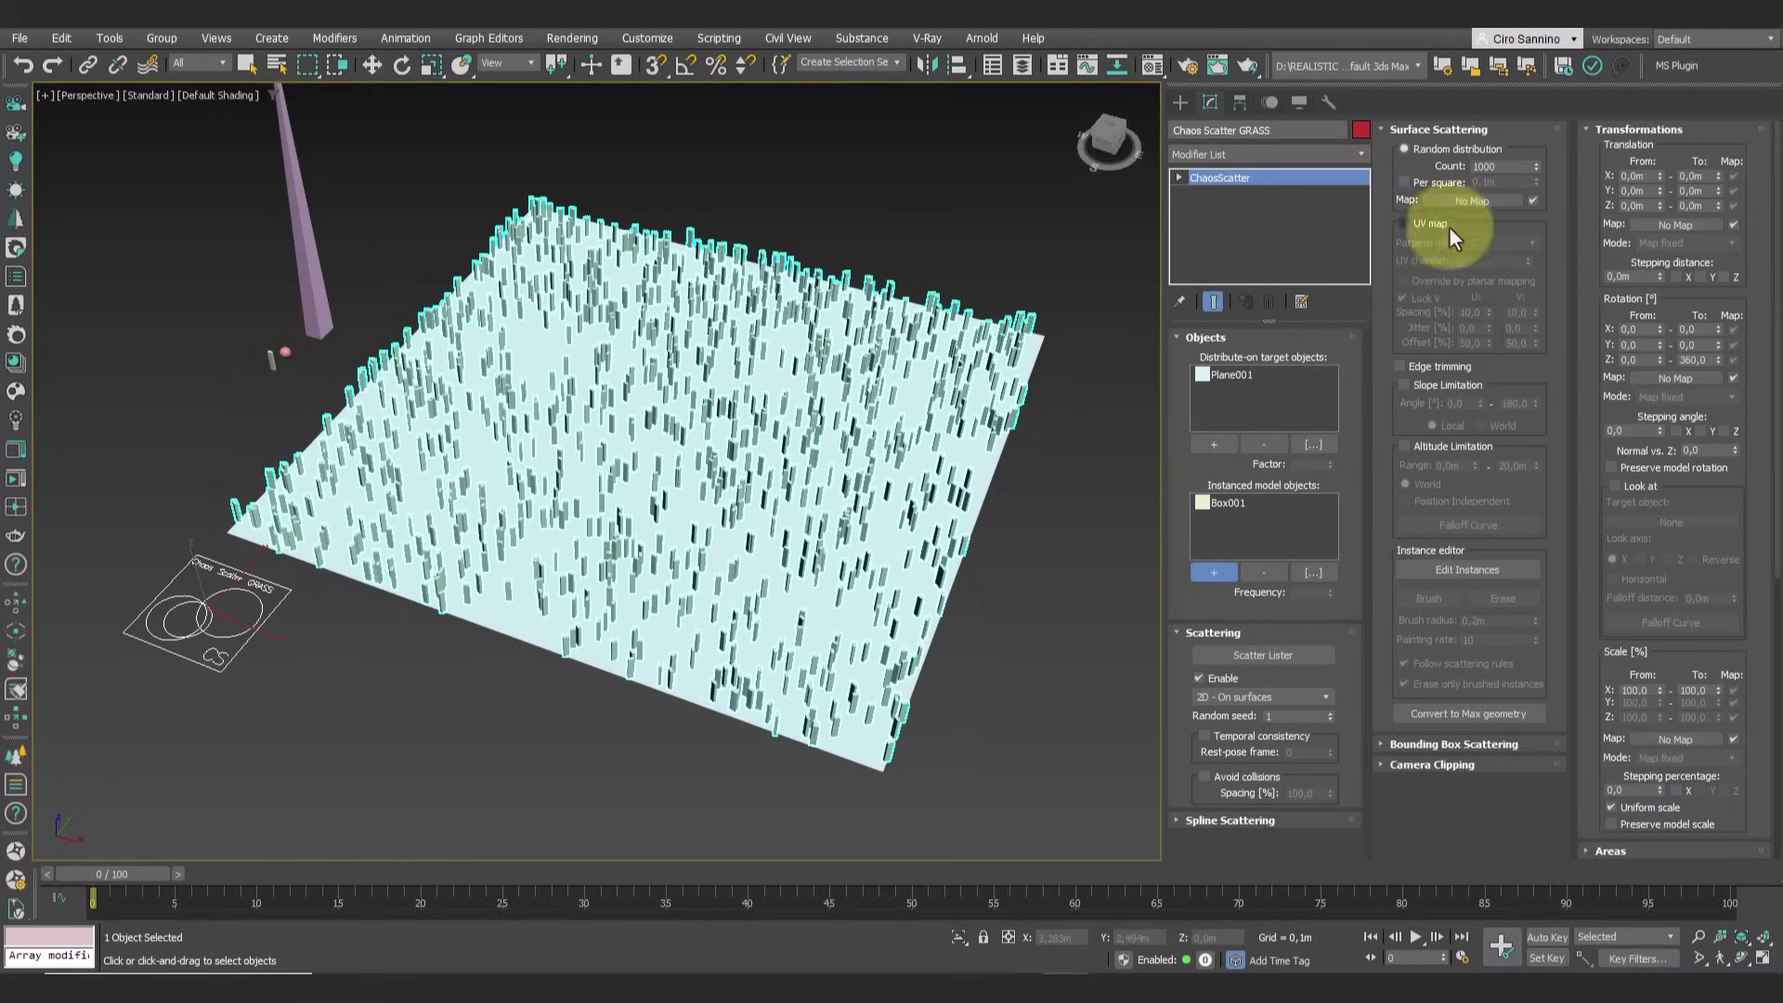
# Set the instance Count to 3000 and raise Max instances to 10000
pyautogui.doubleClick(1476, 169)
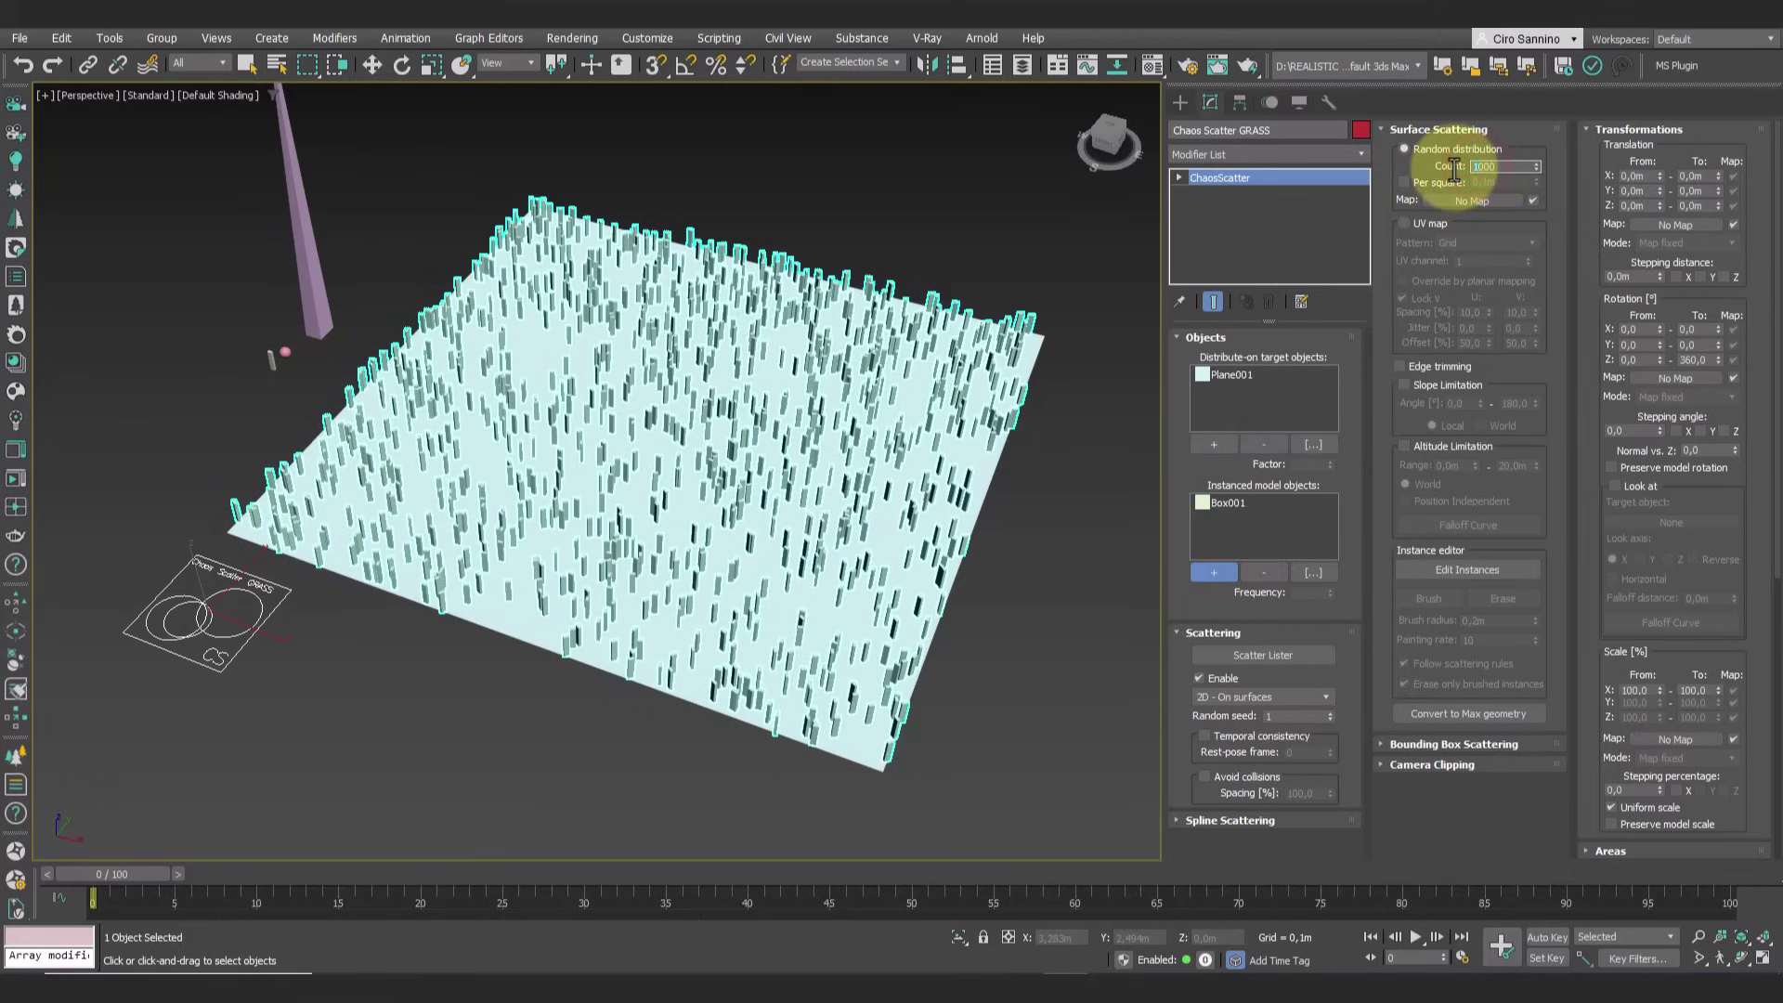
pyautogui.write('3000')
pyautogui.press('Return')
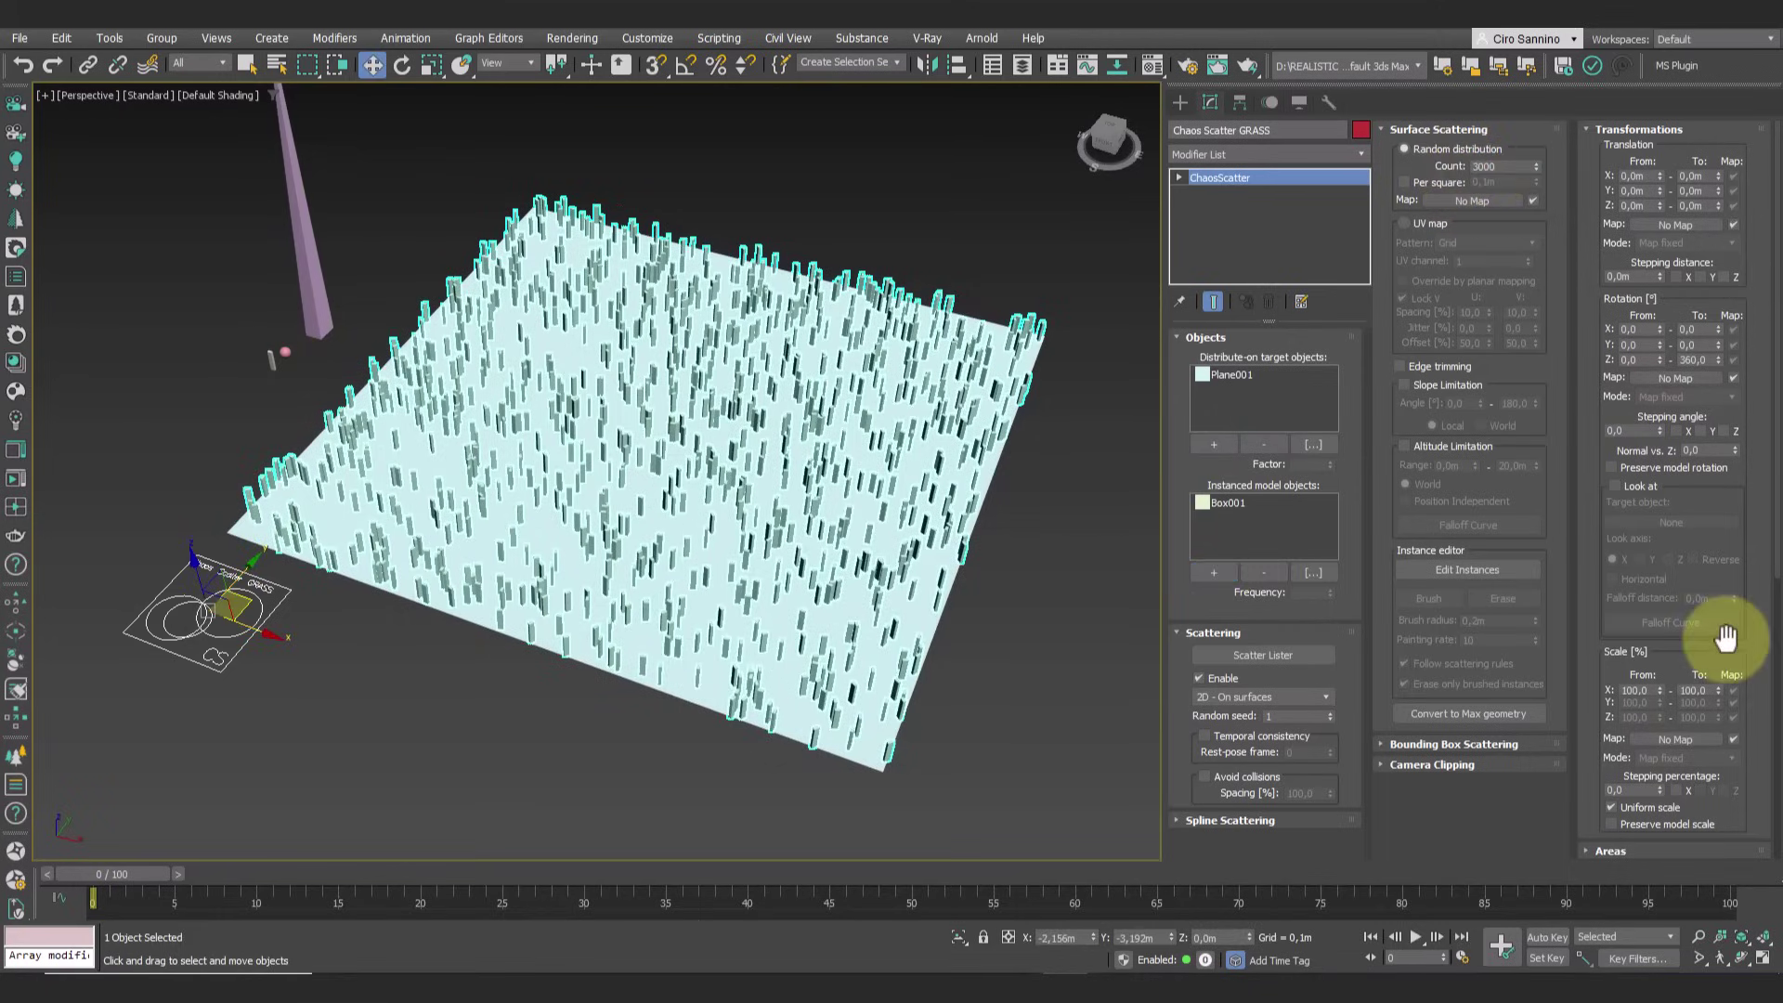
pyautogui.moveTo(1725, 638); pyautogui.dragTo(1739, 310)
pyautogui.doubleClick(1676, 604)
pyautogui.write('10000')
pyautogui.press('Return')
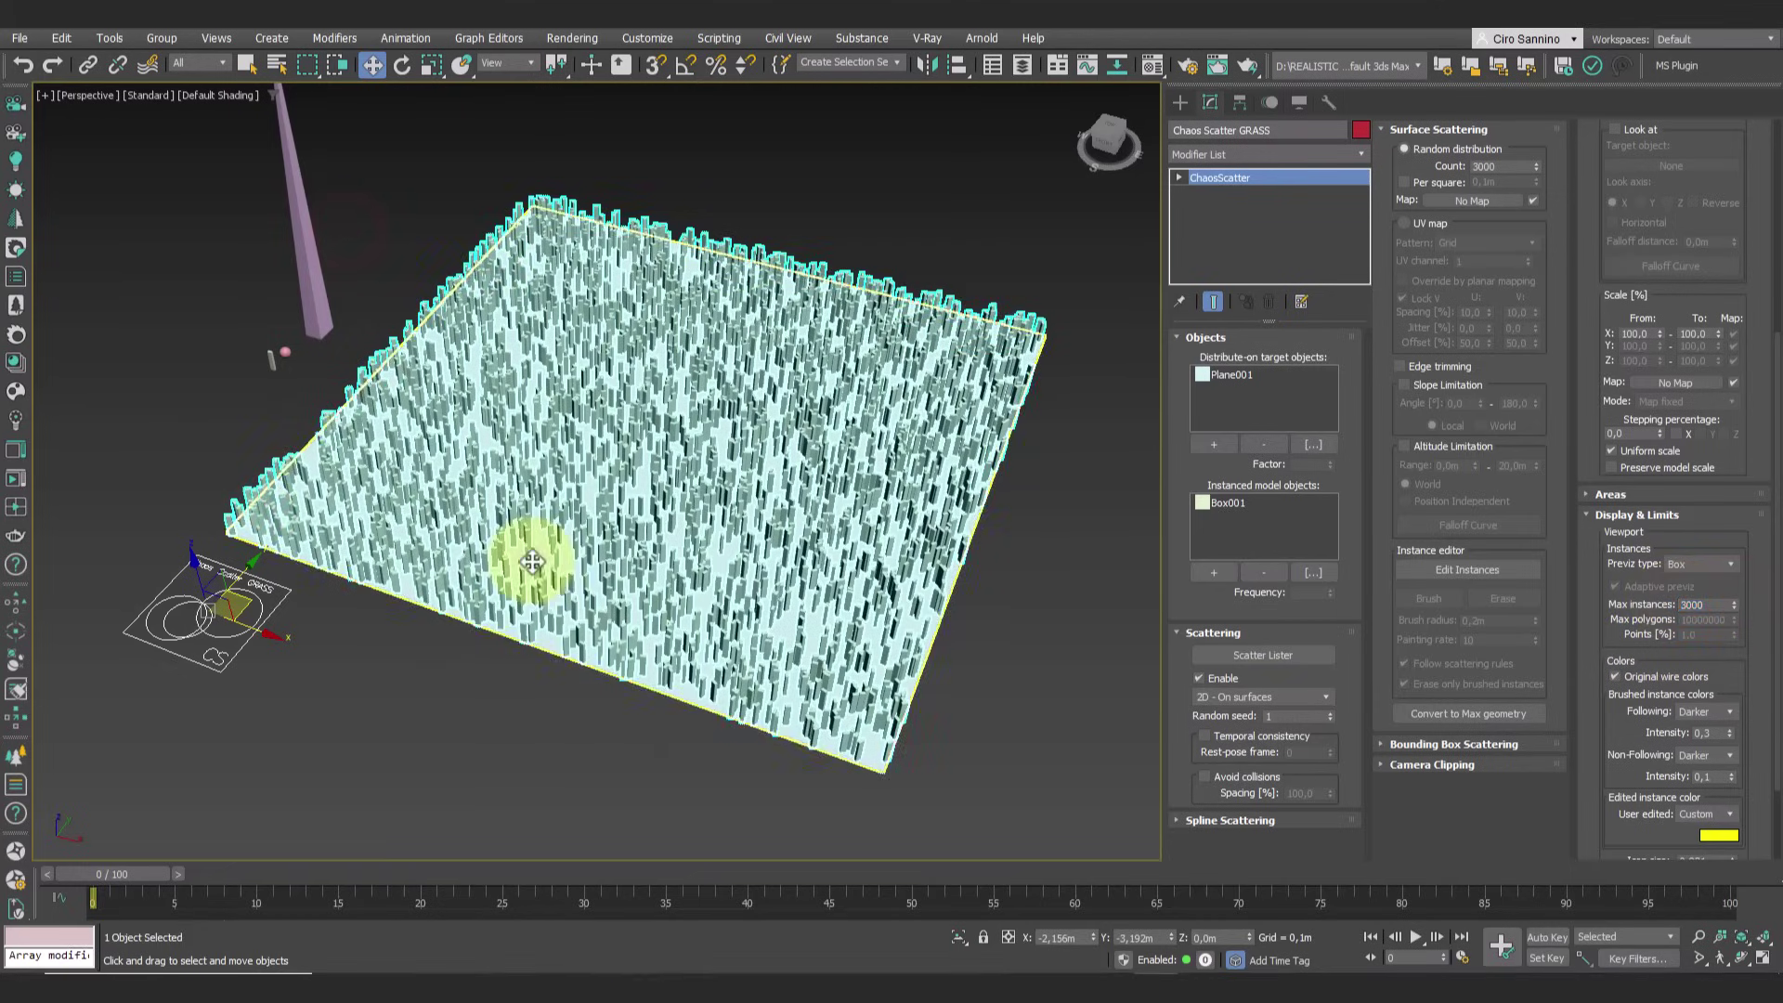
pyautogui.moveTo(517, 548)
pyautogui.keyDown('alt'); pyautogui.mouseDown(button='middle')
pyautogui.moveTo(577, 557)
pyautogui.moveTo(526, 568)
pyautogui.mouseUp(button='middle'); pyautogui.keyUp('alt')
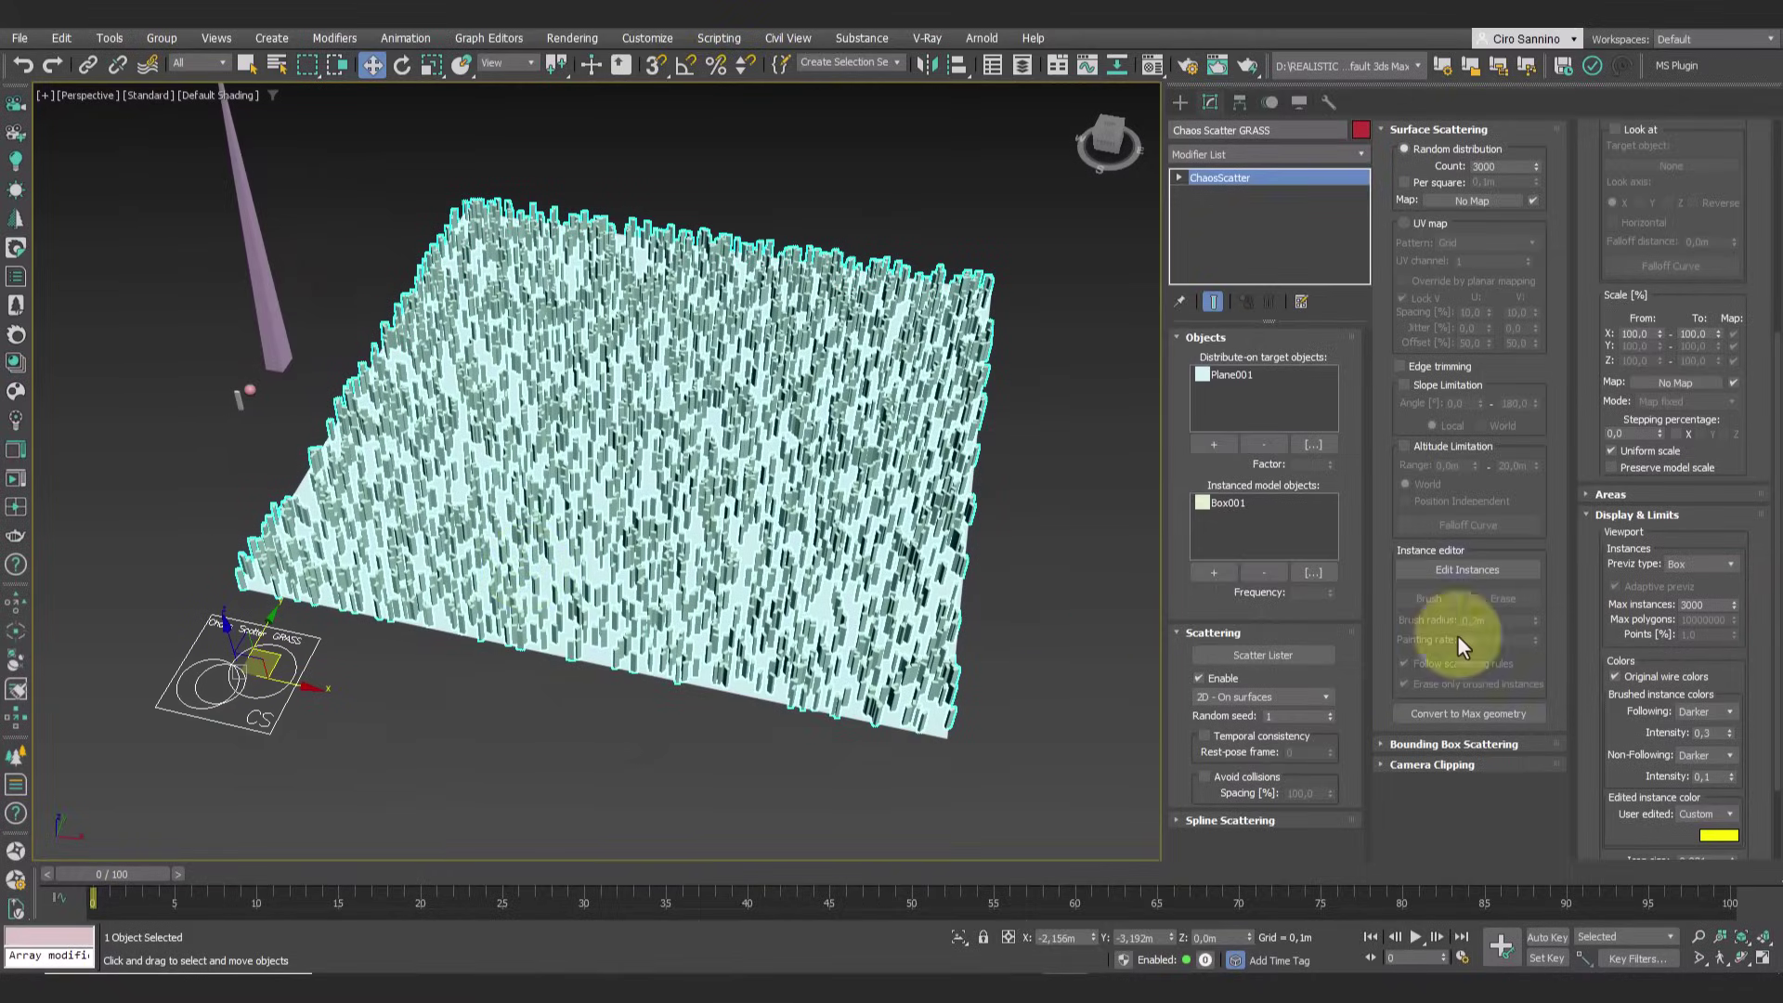
# Enable Edit Instances and brush a few extra box instances onto the plane
pyautogui.click(1497, 570)
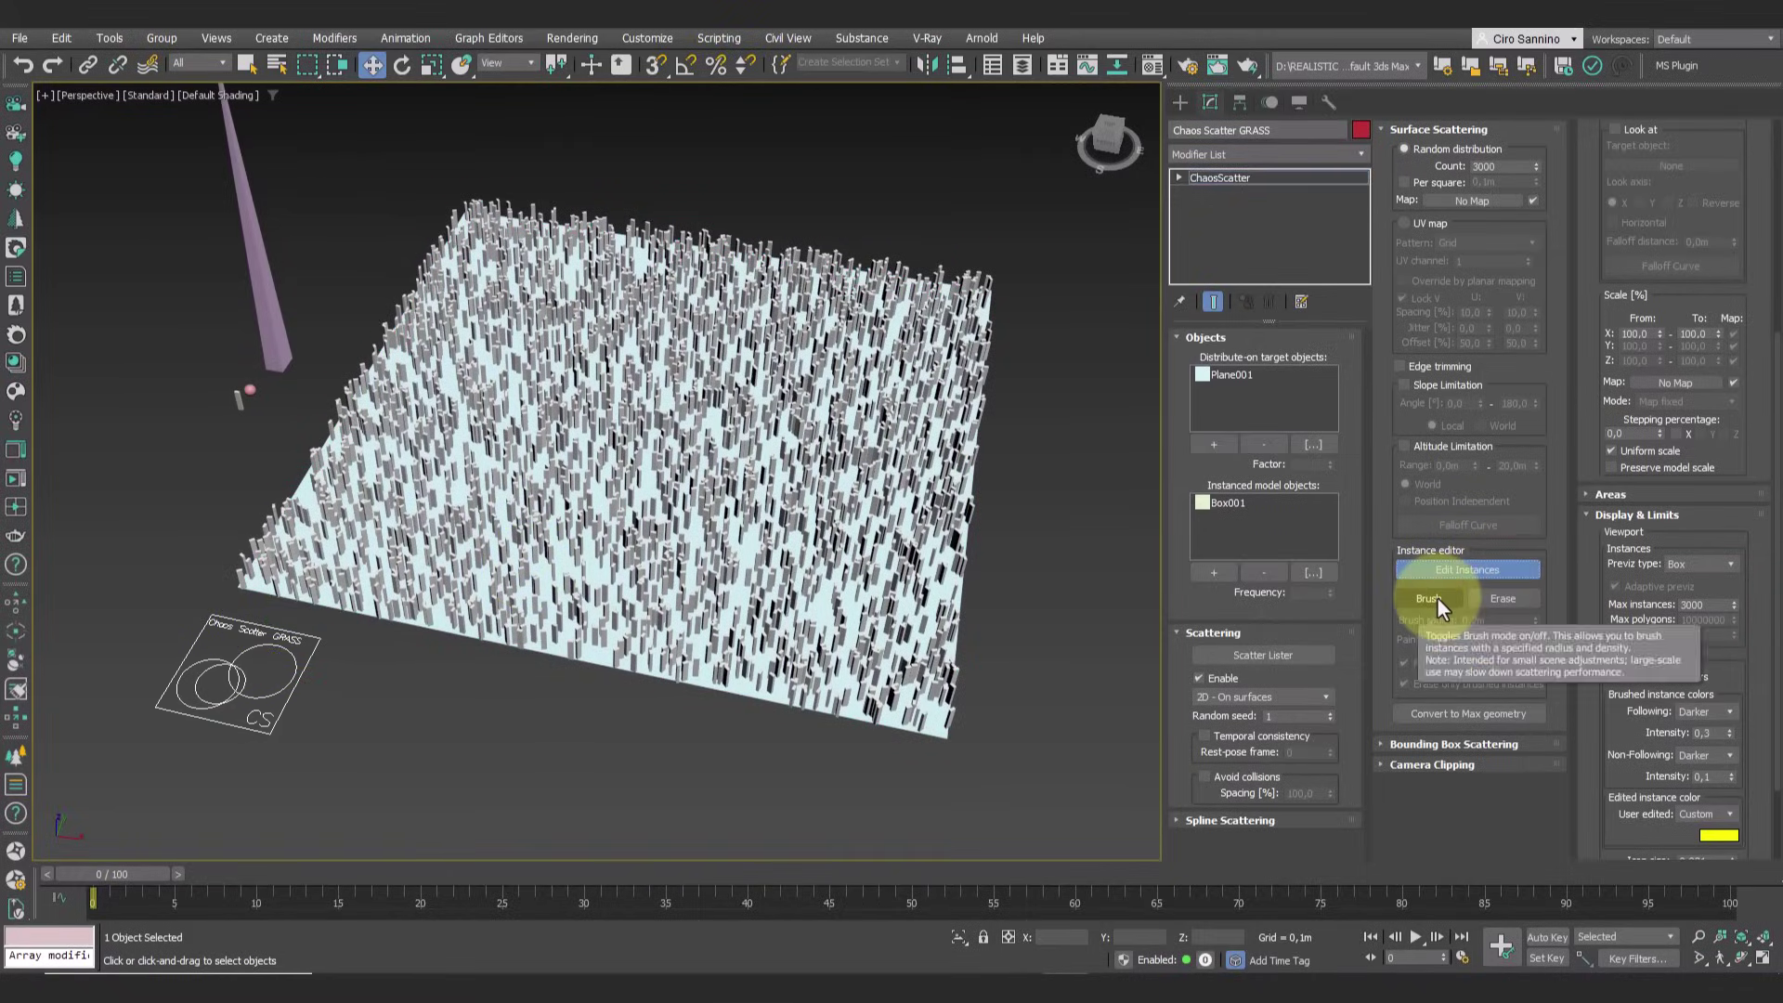
pyautogui.moveTo(855, 637)
pyautogui.mouseDown()
pyautogui.moveTo(887, 657)
pyautogui.moveTo(812, 622)
pyautogui.moveTo(741, 659)
pyautogui.moveTo(852, 634)
pyautogui.moveTo(712, 622)
pyautogui.moveTo(764, 656)
pyautogui.moveTo(728, 618)
pyautogui.moveTo(746, 699)
pyautogui.moveTo(812, 689)
pyautogui.moveTo(738, 676)
pyautogui.moveTo(946, 726)
pyautogui.moveTo(768, 707)
pyautogui.mouseUp()
pyautogui.scroll(5, 768, 708)
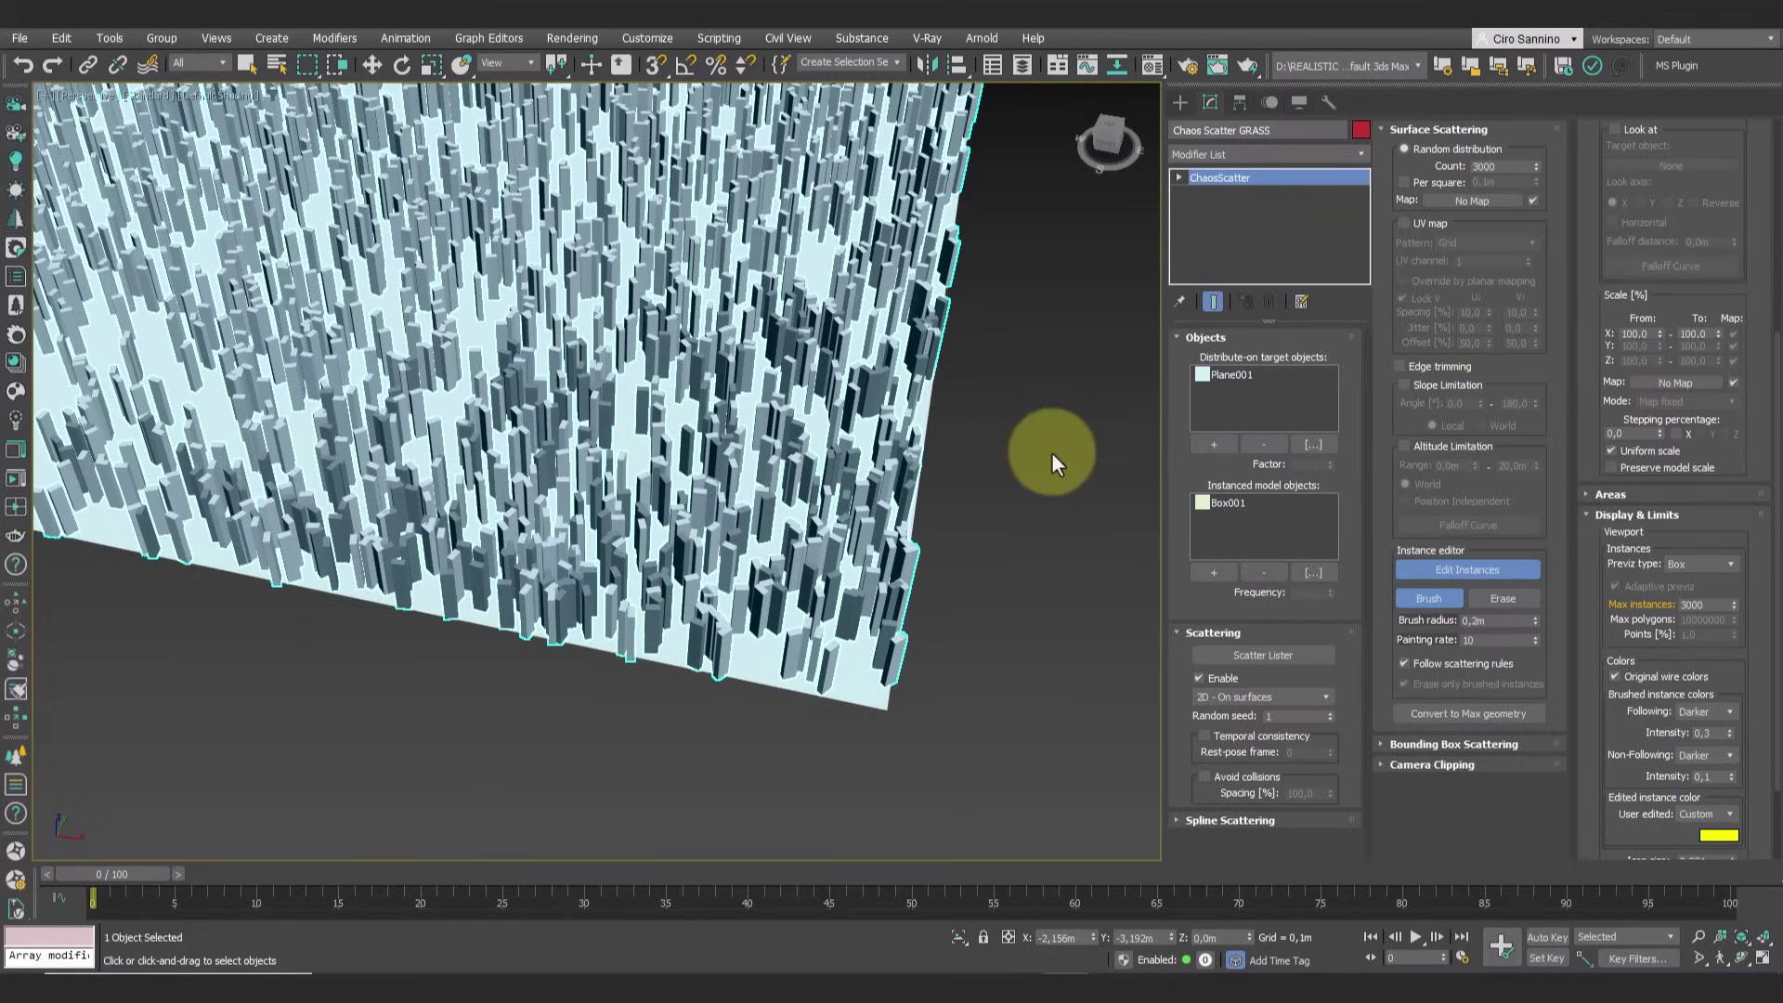
# Switch the instance editor to Erase and test an erase stroke across the scatter
pyautogui.click(1495, 599)
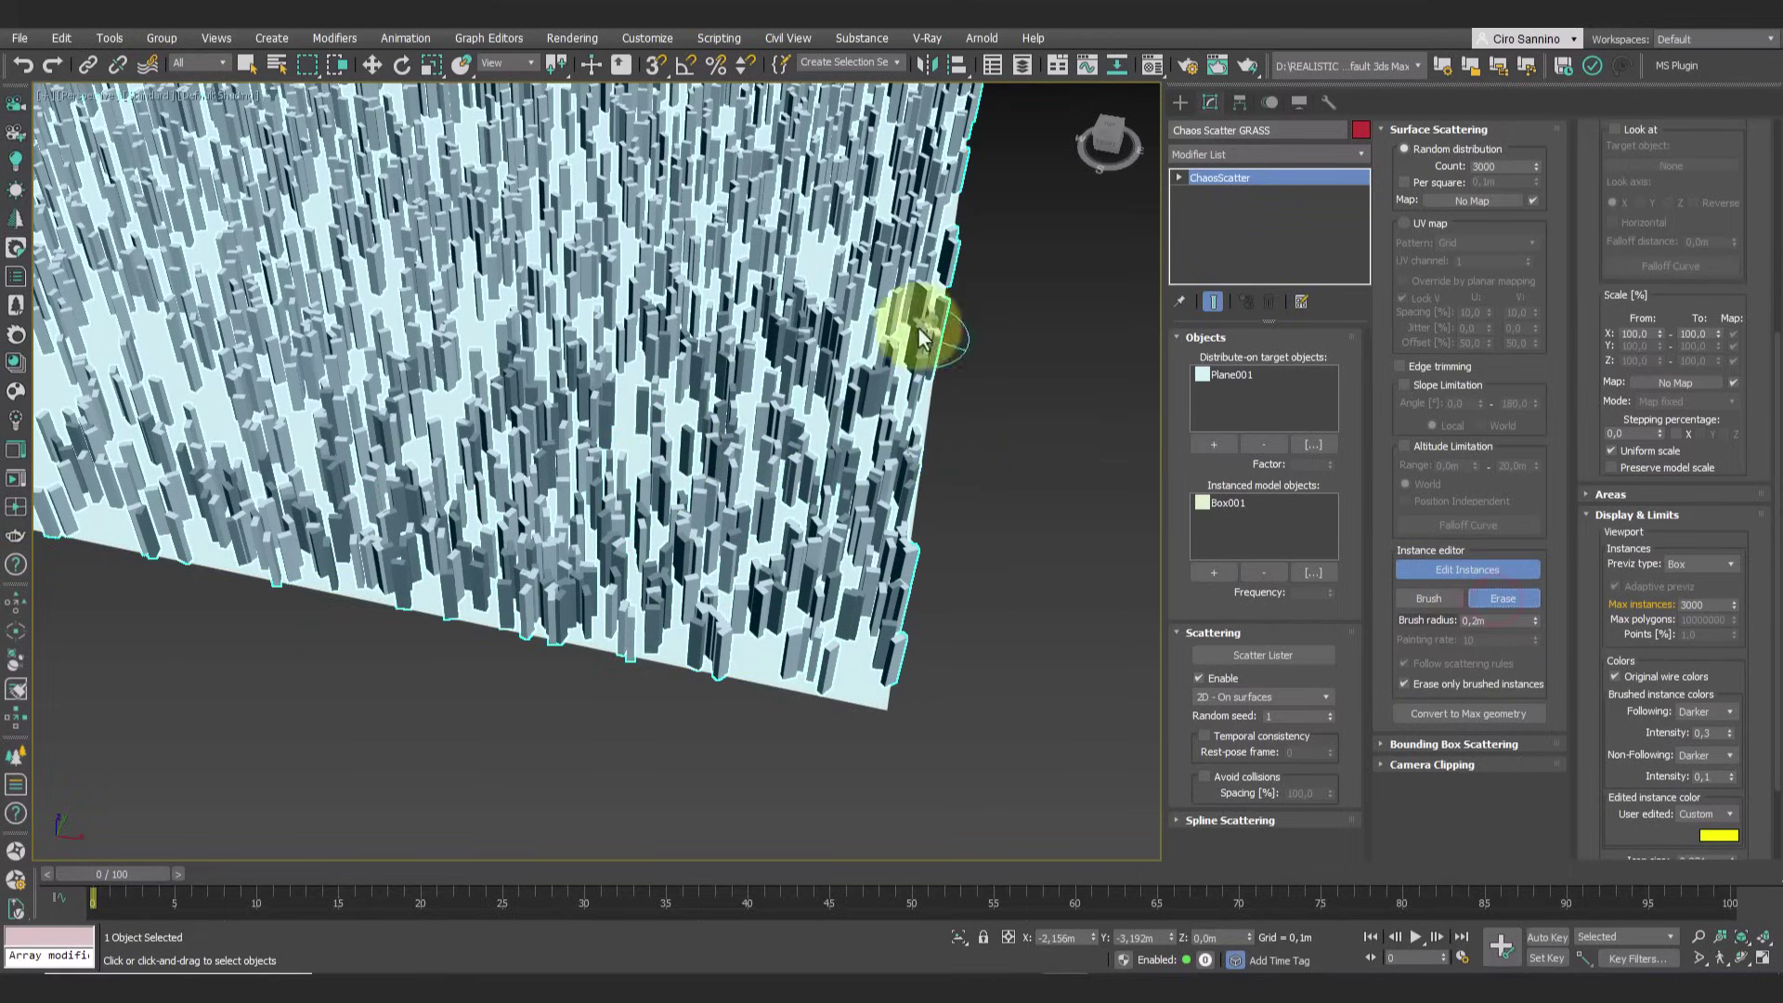
pyautogui.moveTo(784, 381)
pyautogui.mouseDown()
pyautogui.moveTo(247, 517)
pyautogui.moveTo(637, 597)
pyautogui.moveTo(878, 501)
pyautogui.moveTo(768, 267)
pyautogui.moveTo(597, 387)
pyautogui.moveTo(868, 326)
pyautogui.moveTo(526, 556)
pyautogui.moveTo(923, 350)
pyautogui.moveTo(816, 370)
pyautogui.moveTo(482, 334)
pyautogui.mouseUp()
pyautogui.scroll(-3, 481, 335)
pyautogui.scroll(-5, 482, 334)
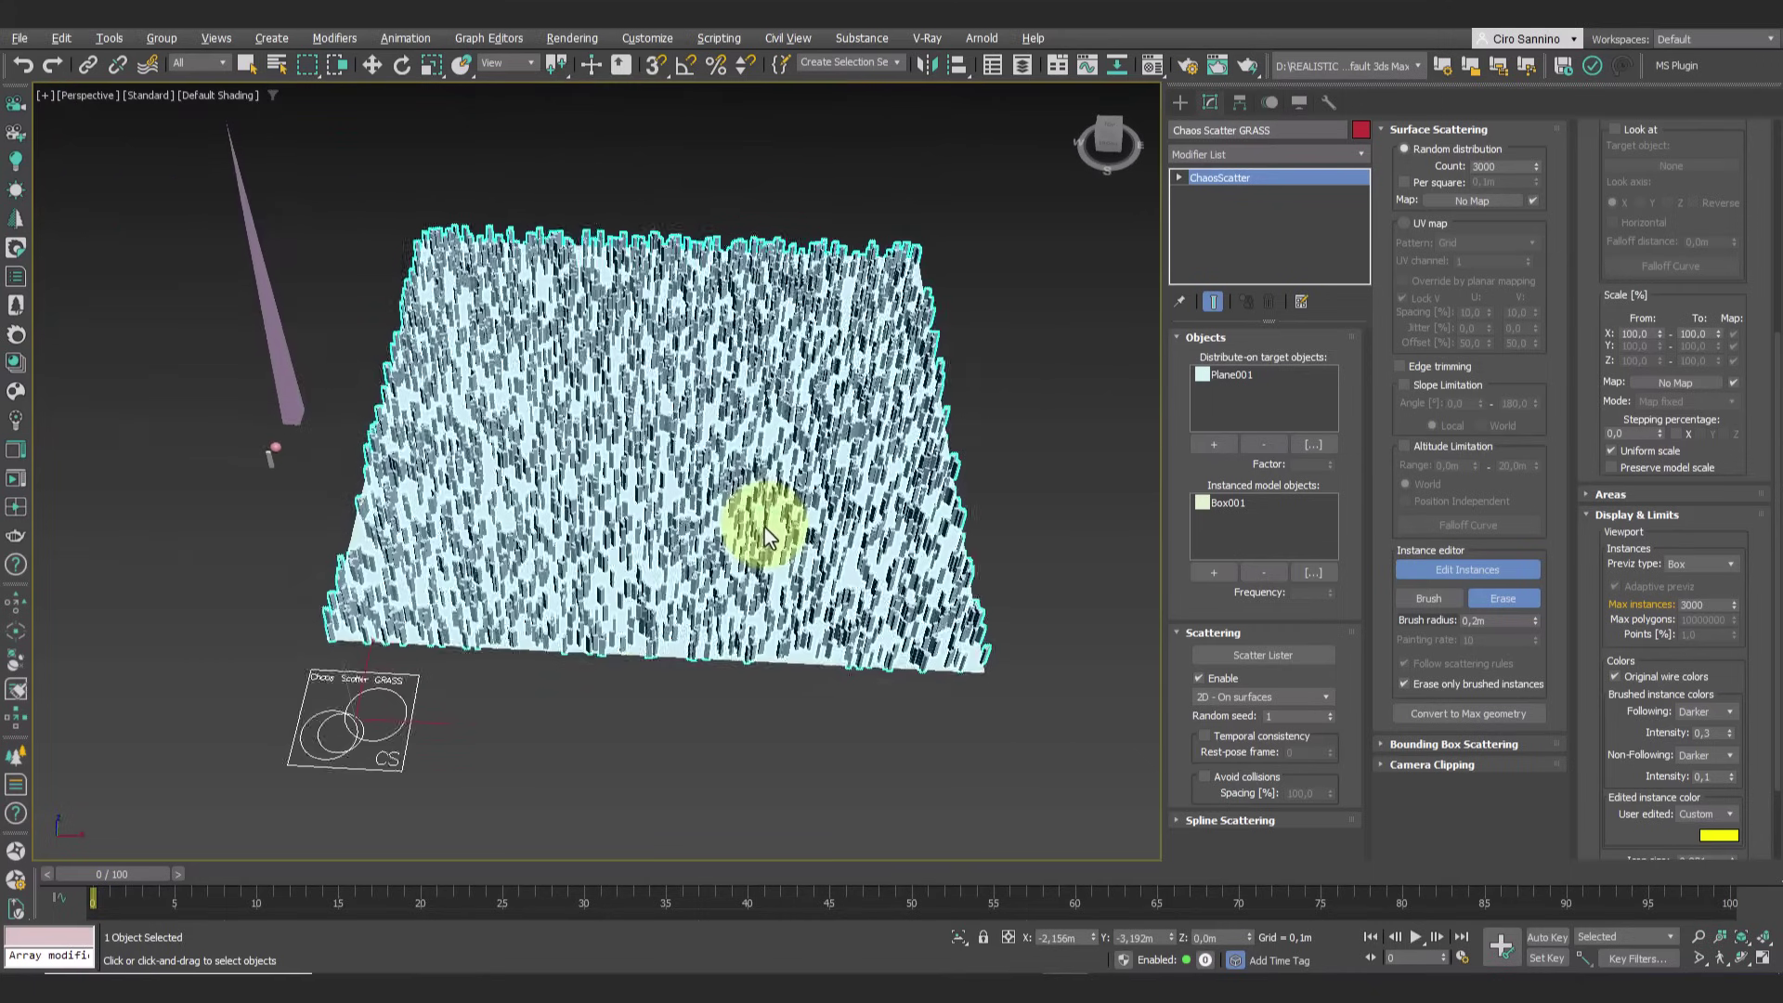
pyautogui.scroll(3, 761, 528)
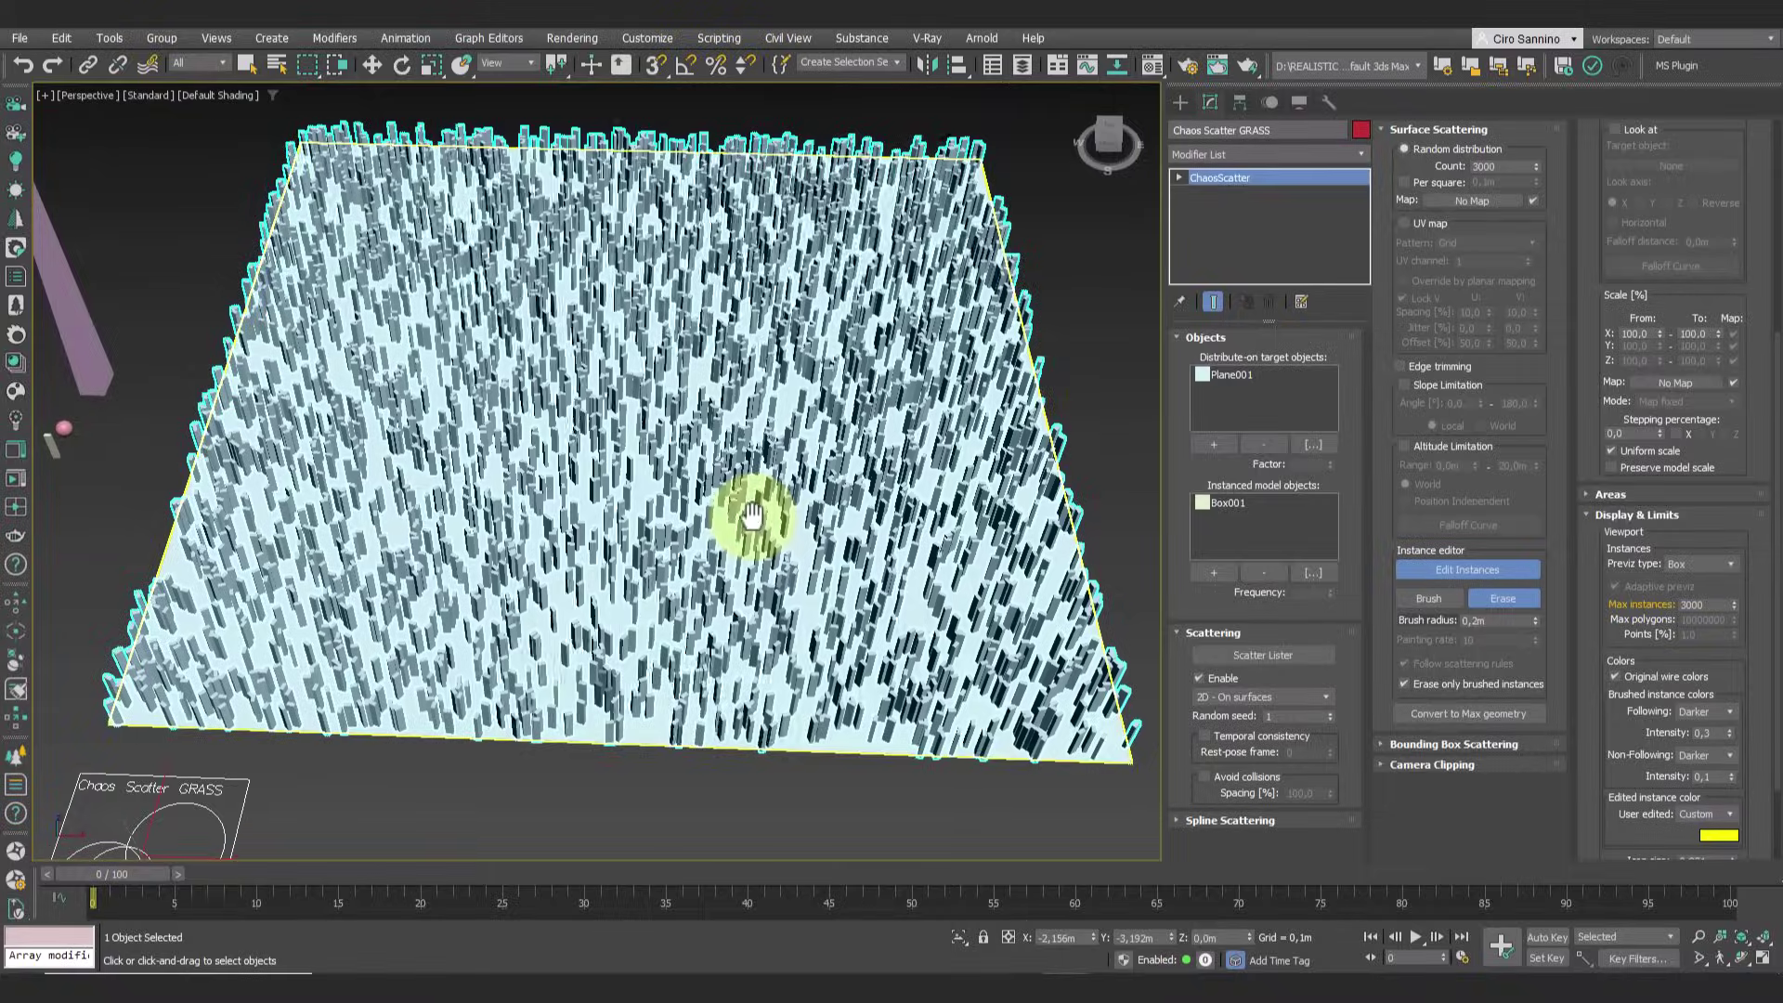
pyautogui.scroll(-2, 755, 517)
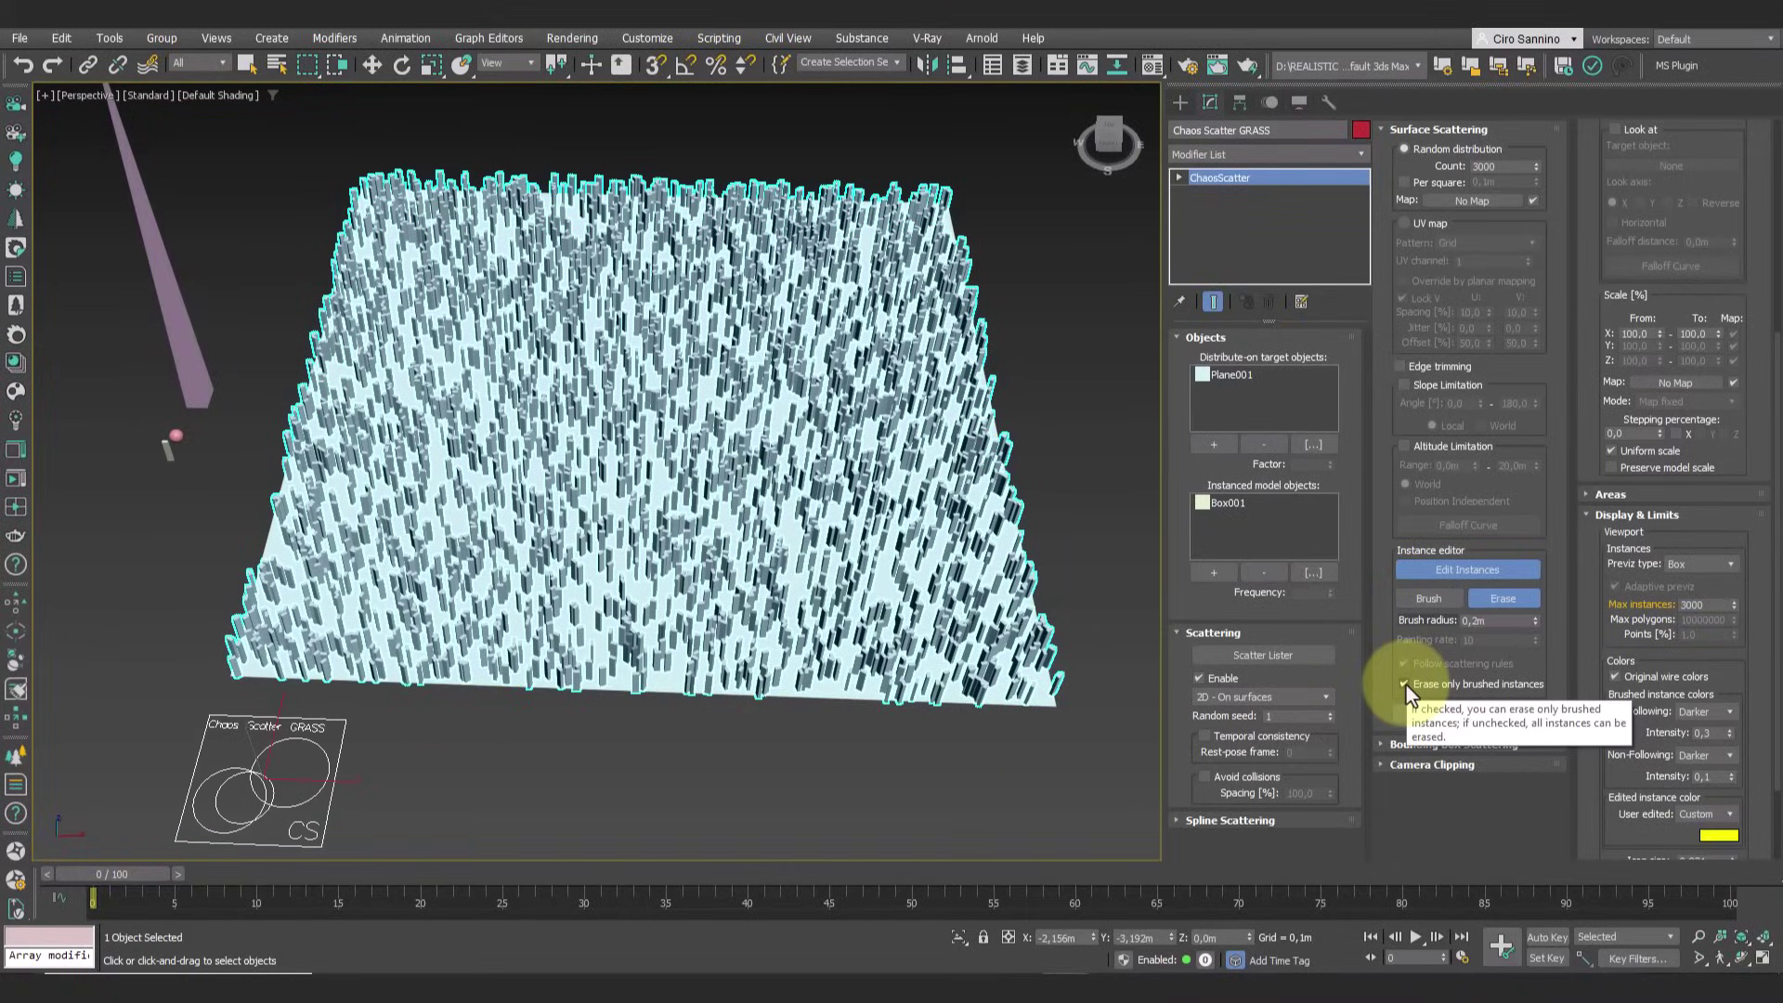
# Uncheck 'Erase only brushed instances' and erase a Y-shaped path through the grass boxes
pyautogui.click(1405, 684)
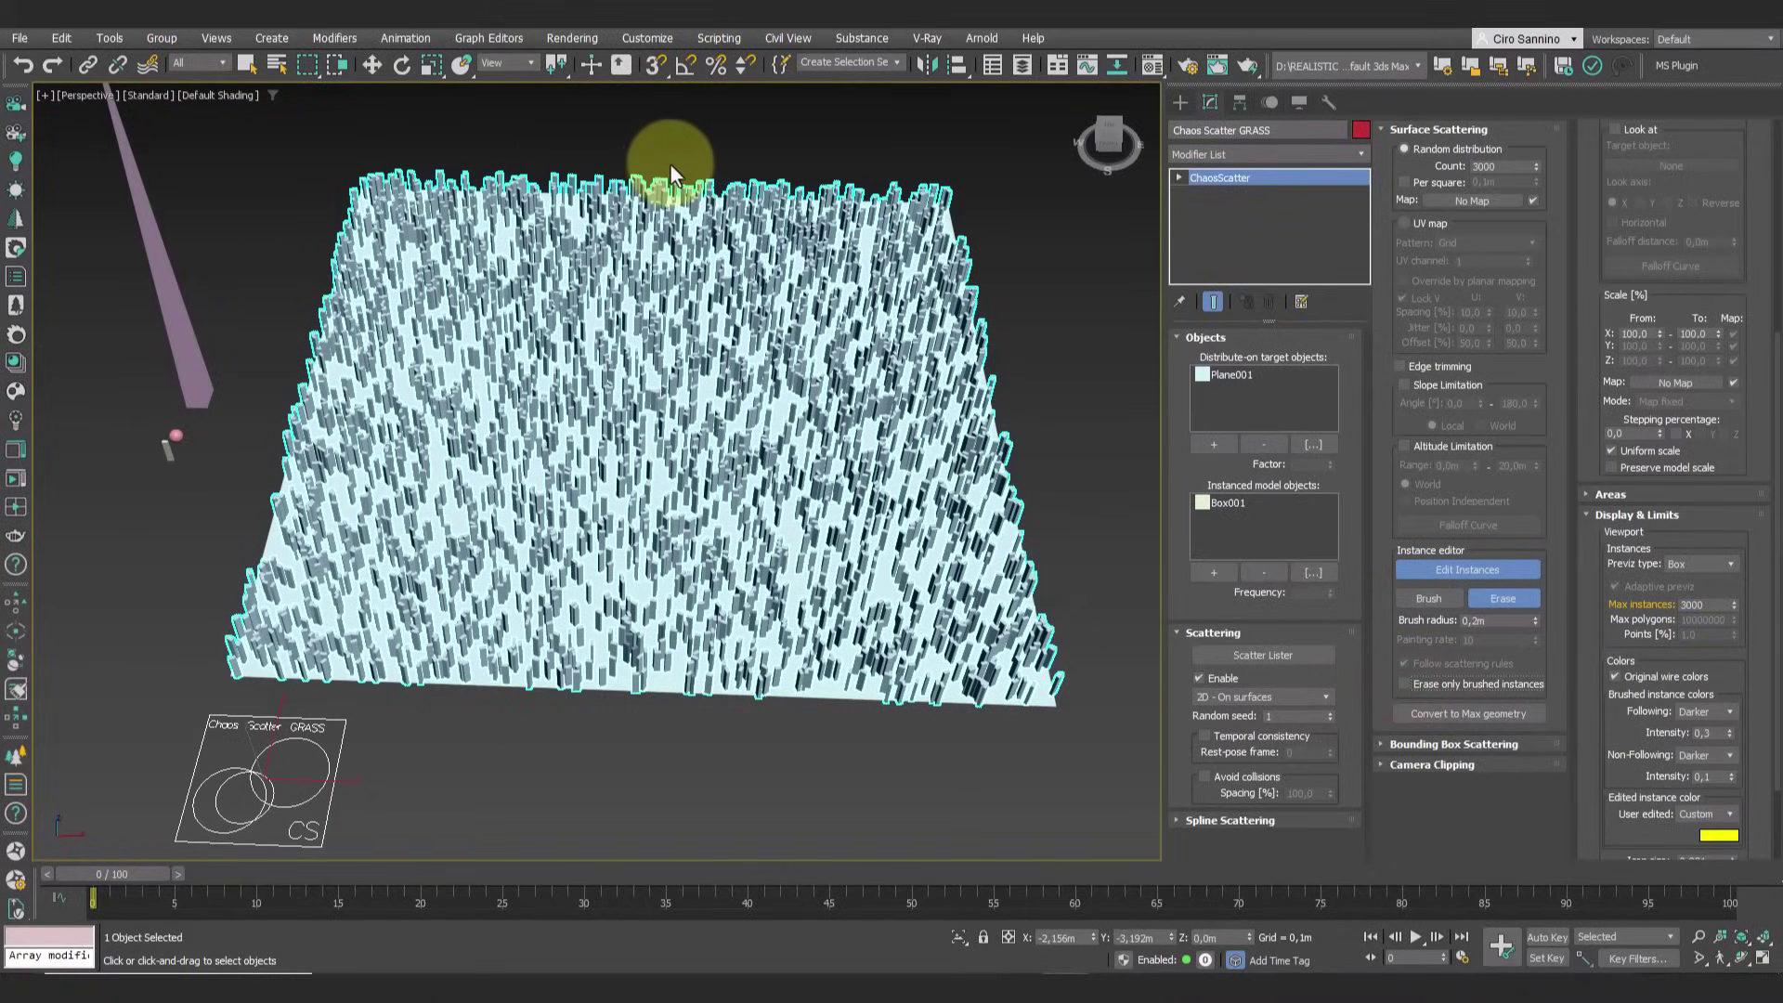
pyautogui.moveTo(671, 163)
pyautogui.mouseDown()
pyautogui.moveTo(647, 286)
pyautogui.moveTo(665, 411)
pyautogui.moveTo(934, 711)
pyautogui.mouseUp()
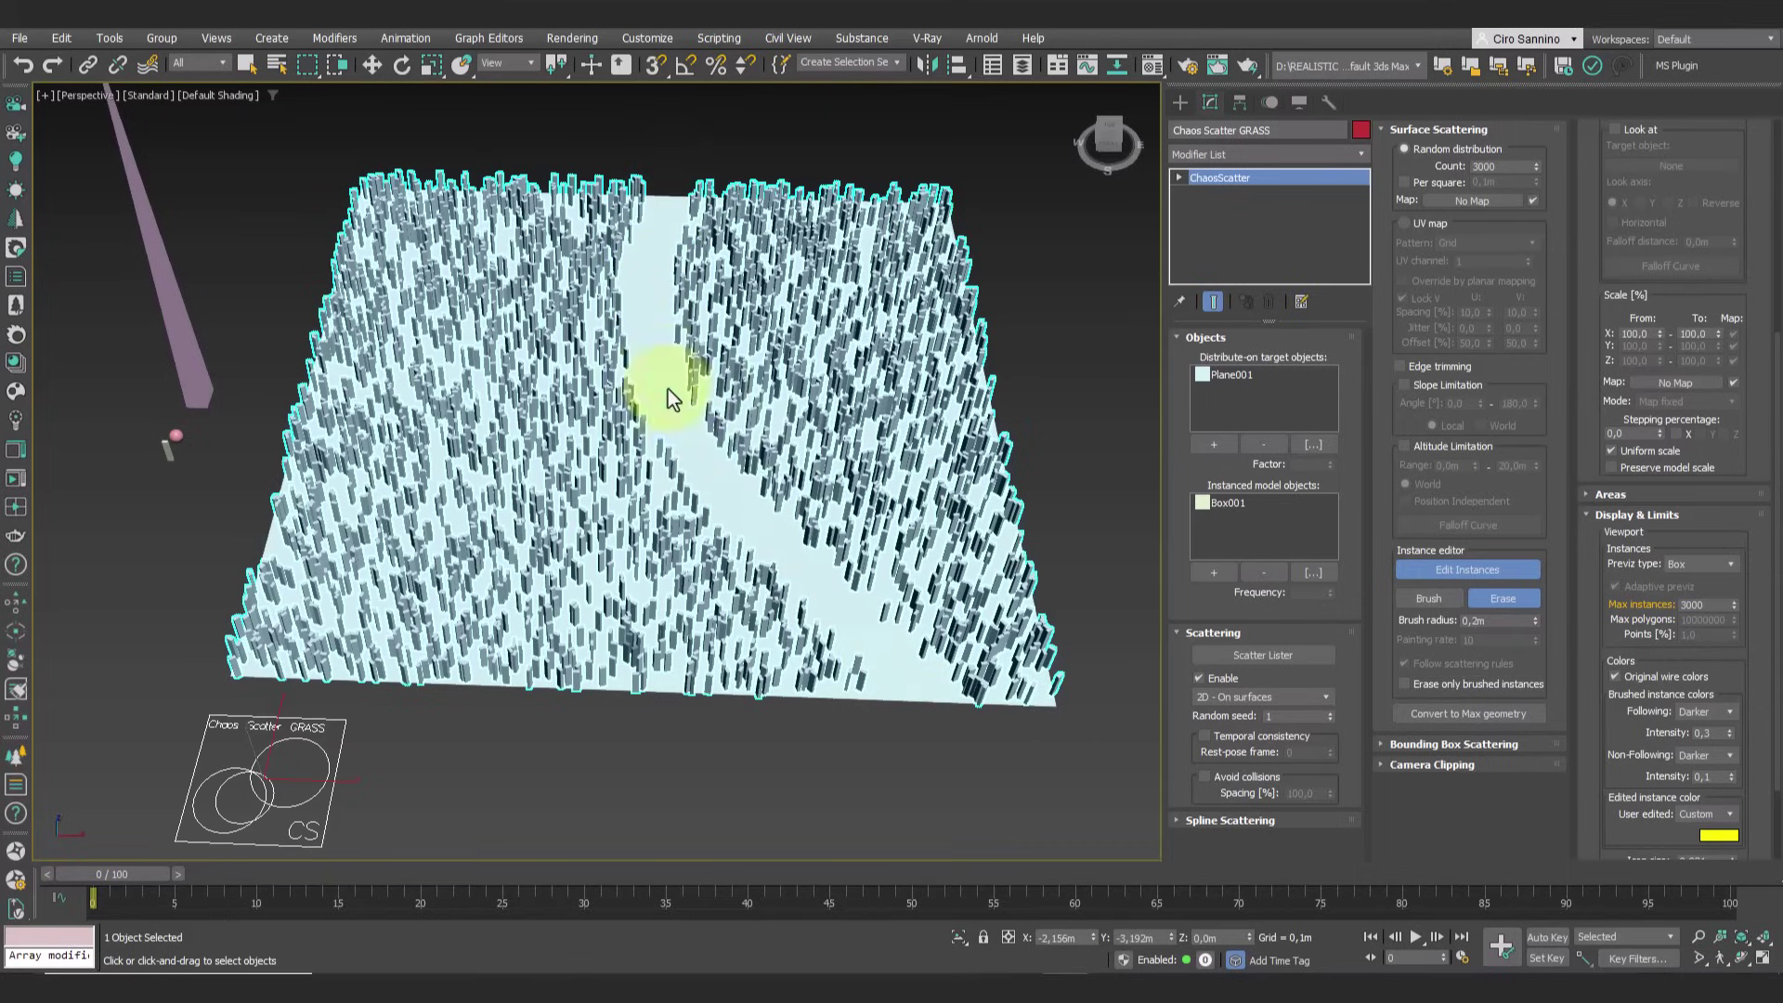
pyautogui.moveTo(647, 364)
pyautogui.mouseDown()
pyautogui.moveTo(545, 497)
pyautogui.moveTo(275, 587)
pyautogui.moveTo(334, 549)
pyautogui.moveTo(545, 498)
pyautogui.moveTo(641, 371)
pyautogui.mouseUp()
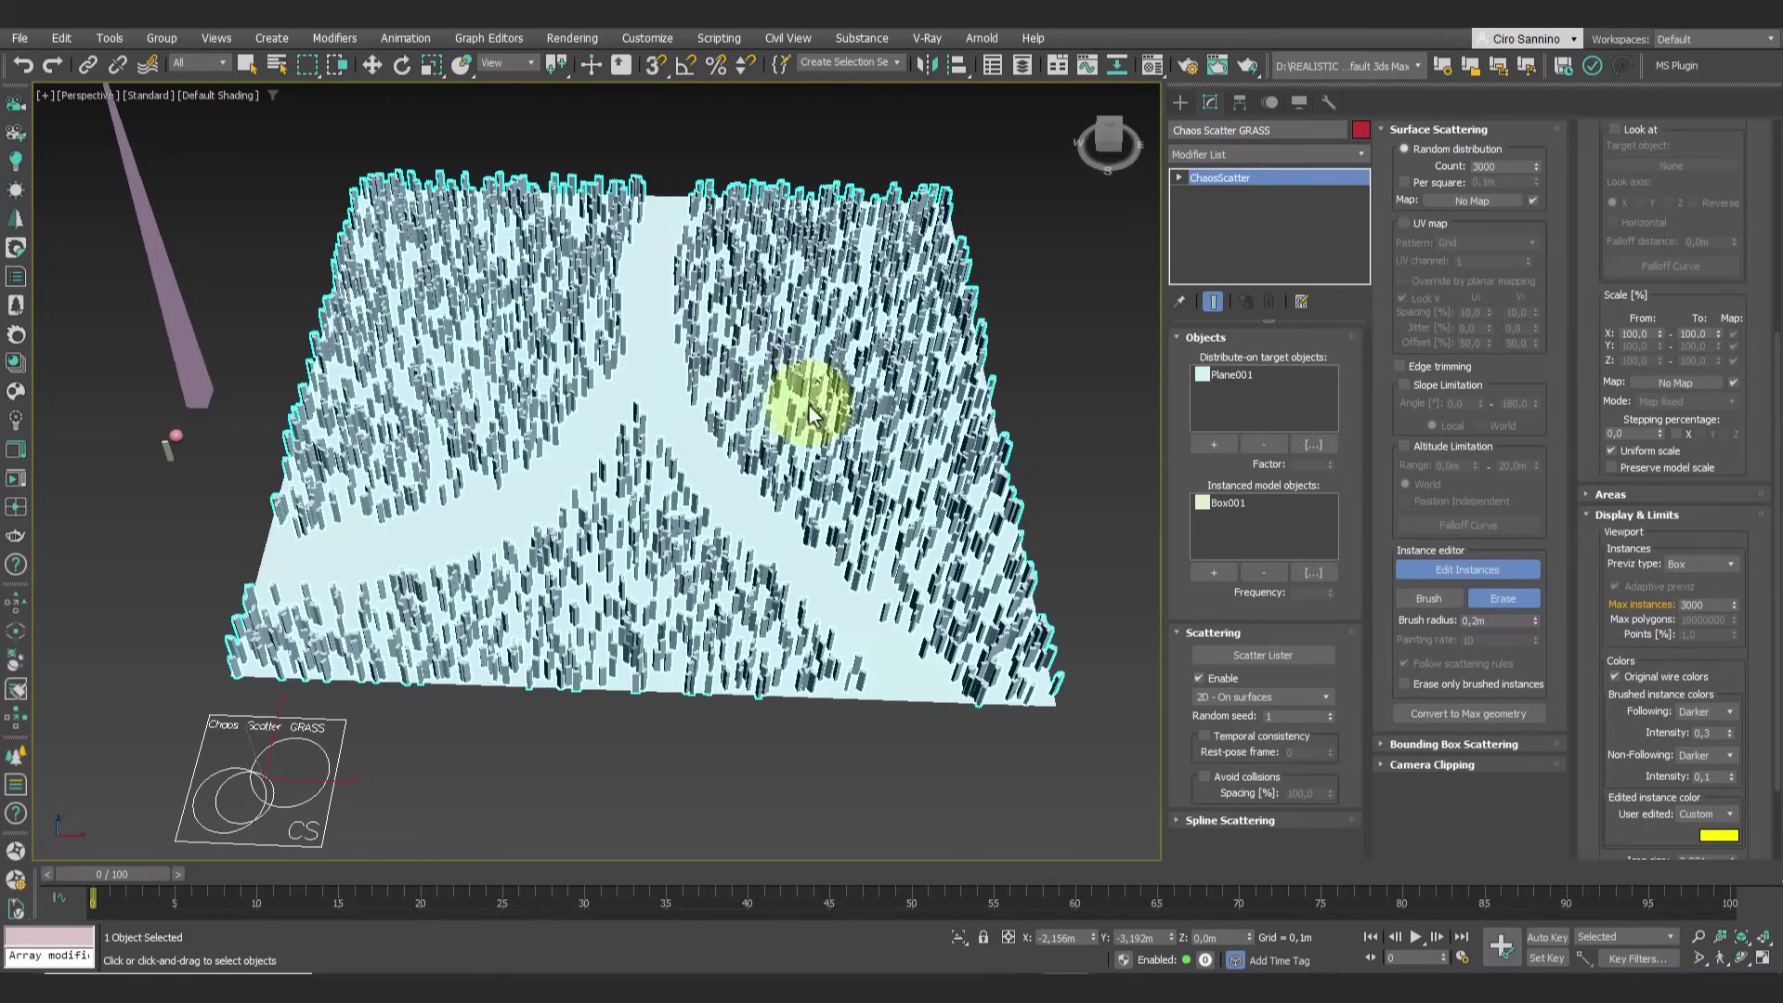
# Create a second Chaos Scatter icon next to the plane
pyautogui.keyDown('alt'); pyautogui.moveTo(812, 409); pyautogui.dragTo(734, 409, button='middle'); pyautogui.keyUp('alt')
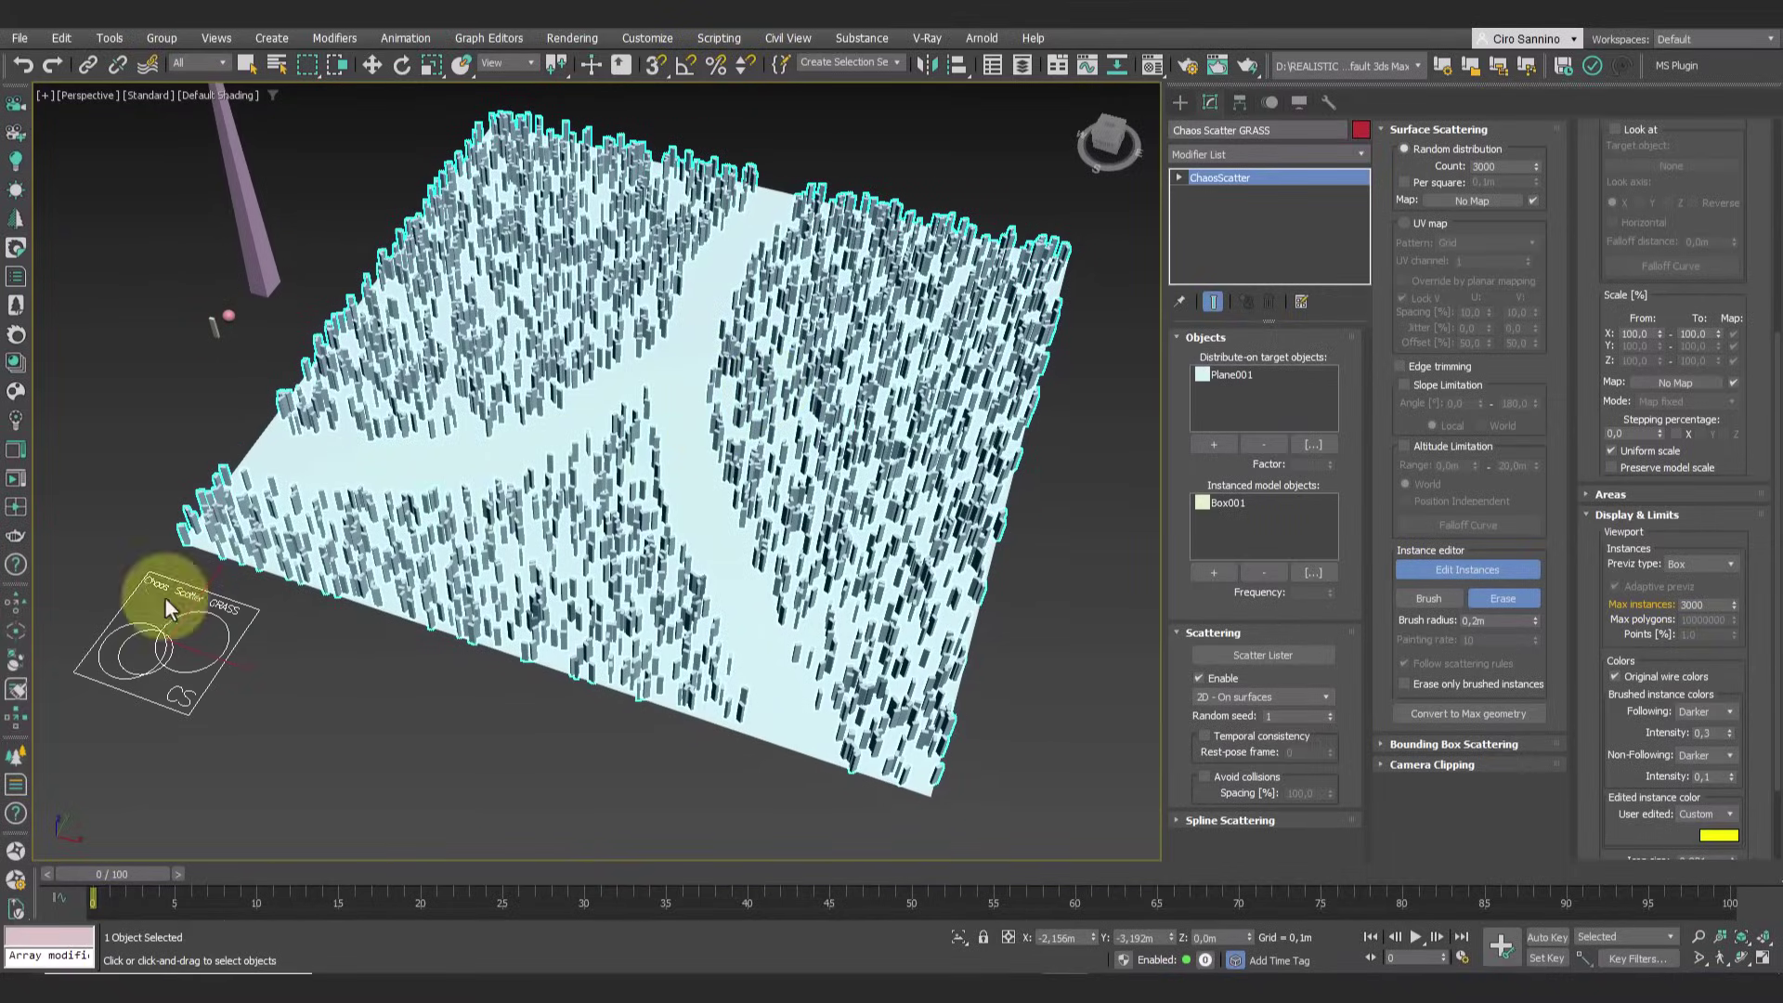
pyautogui.click(24, 754)
pyautogui.moveTo(319, 640); pyautogui.dragTo(352, 676)
# Rename the scatter Chaos Scatter PEBBELS, with Plane001 as surface and Sphere001 as instance
pyautogui.click(372, 64)
pyautogui.click(1210, 102)
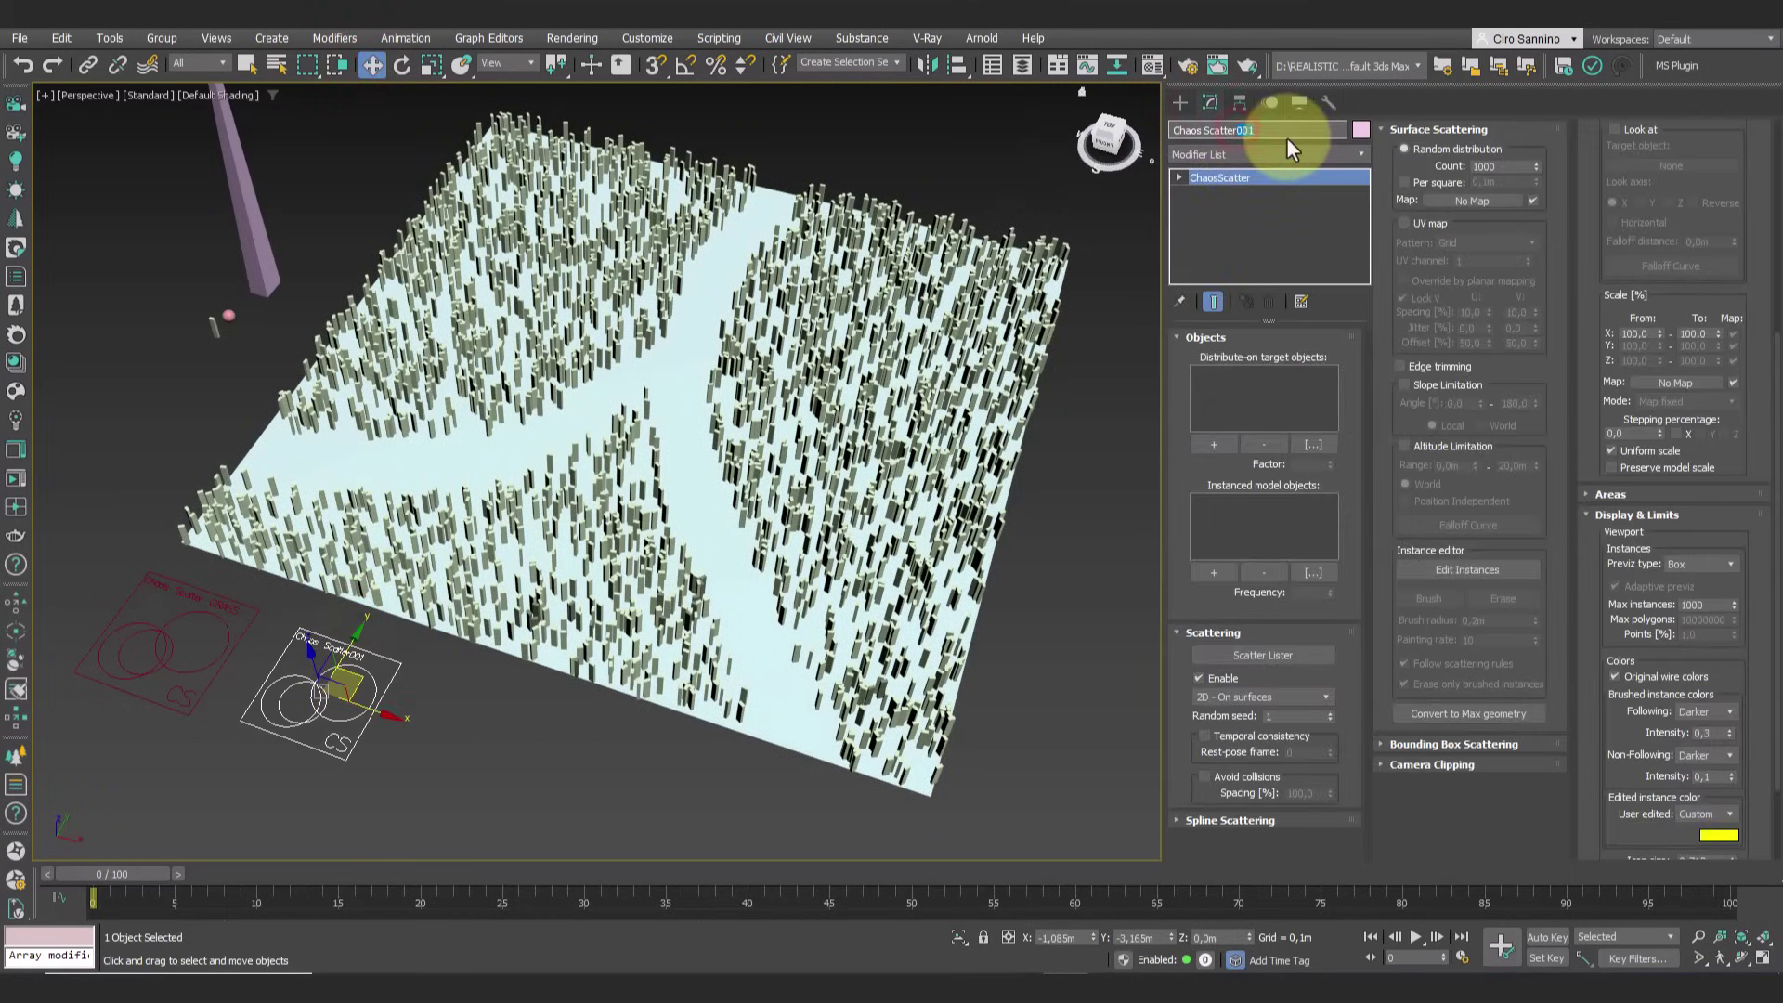
pyautogui.write('ELS')
pyautogui.click(1213, 444)
pyautogui.click(701, 329)
pyautogui.click(1213, 572)
pyautogui.click(230, 315)
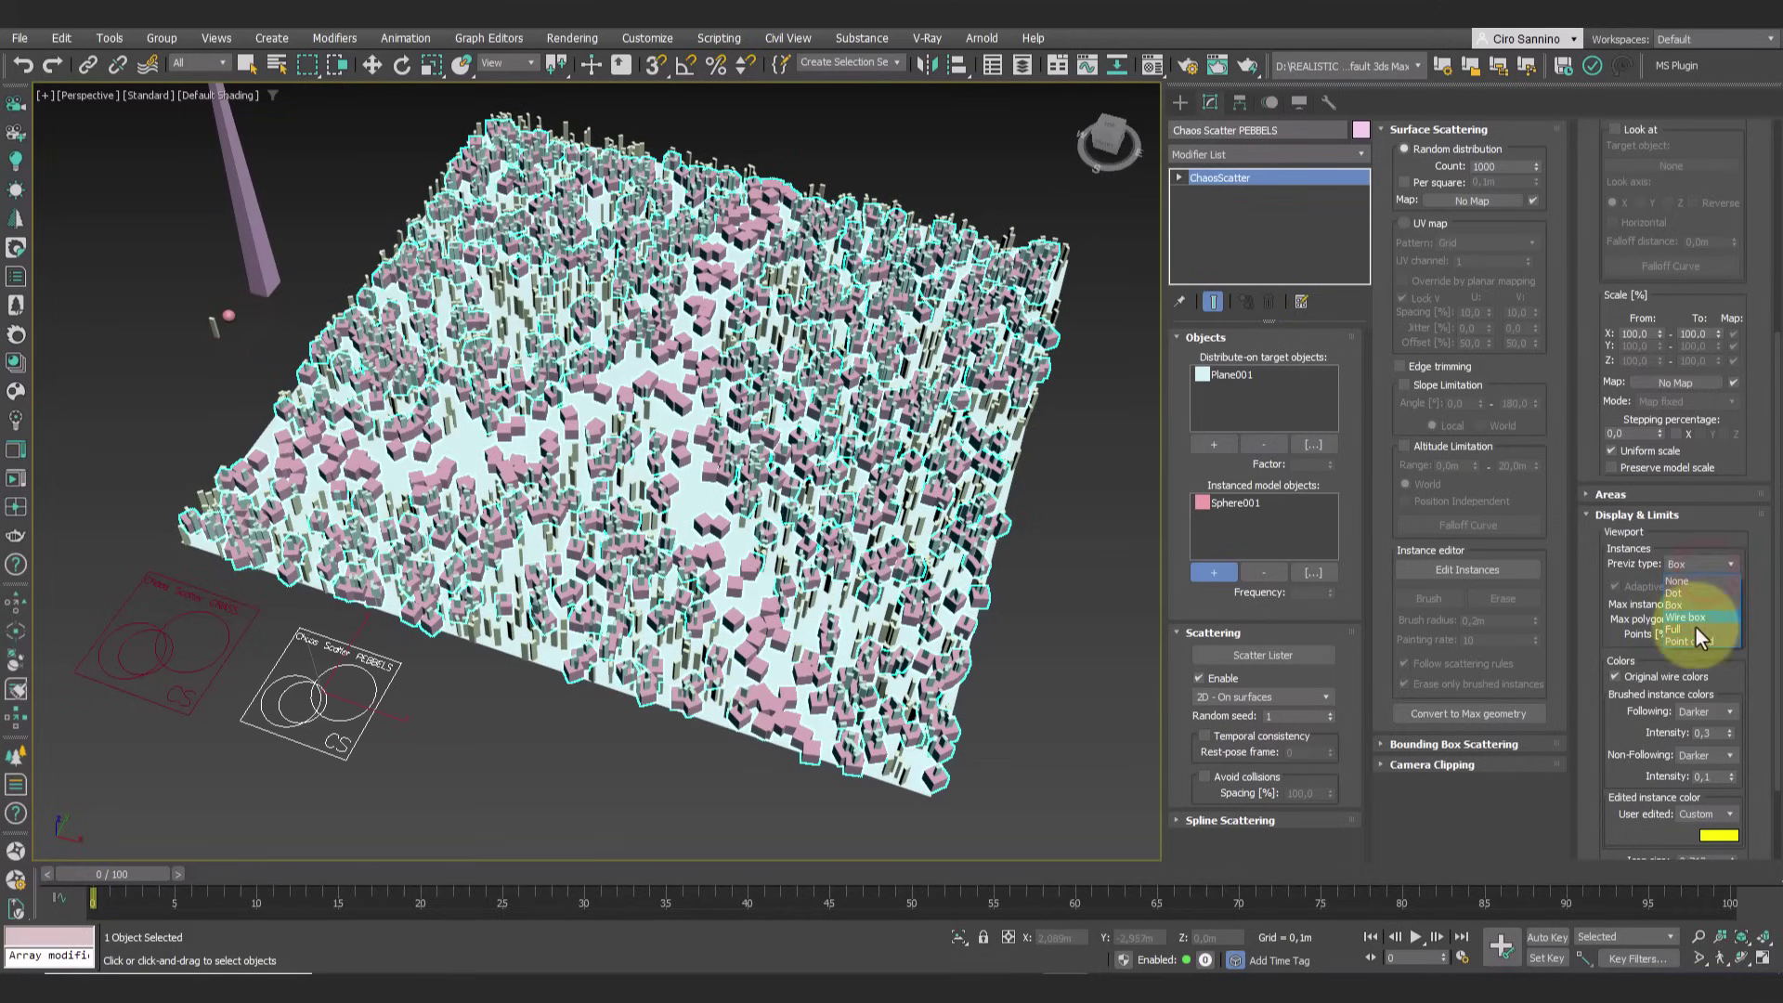
# Set the pebble Previz type to Full and the Count to 0
pyautogui.click(1694, 630)
pyautogui.doubleClick(1482, 166)
pyautogui.write('0')
pyautogui.press('Return')
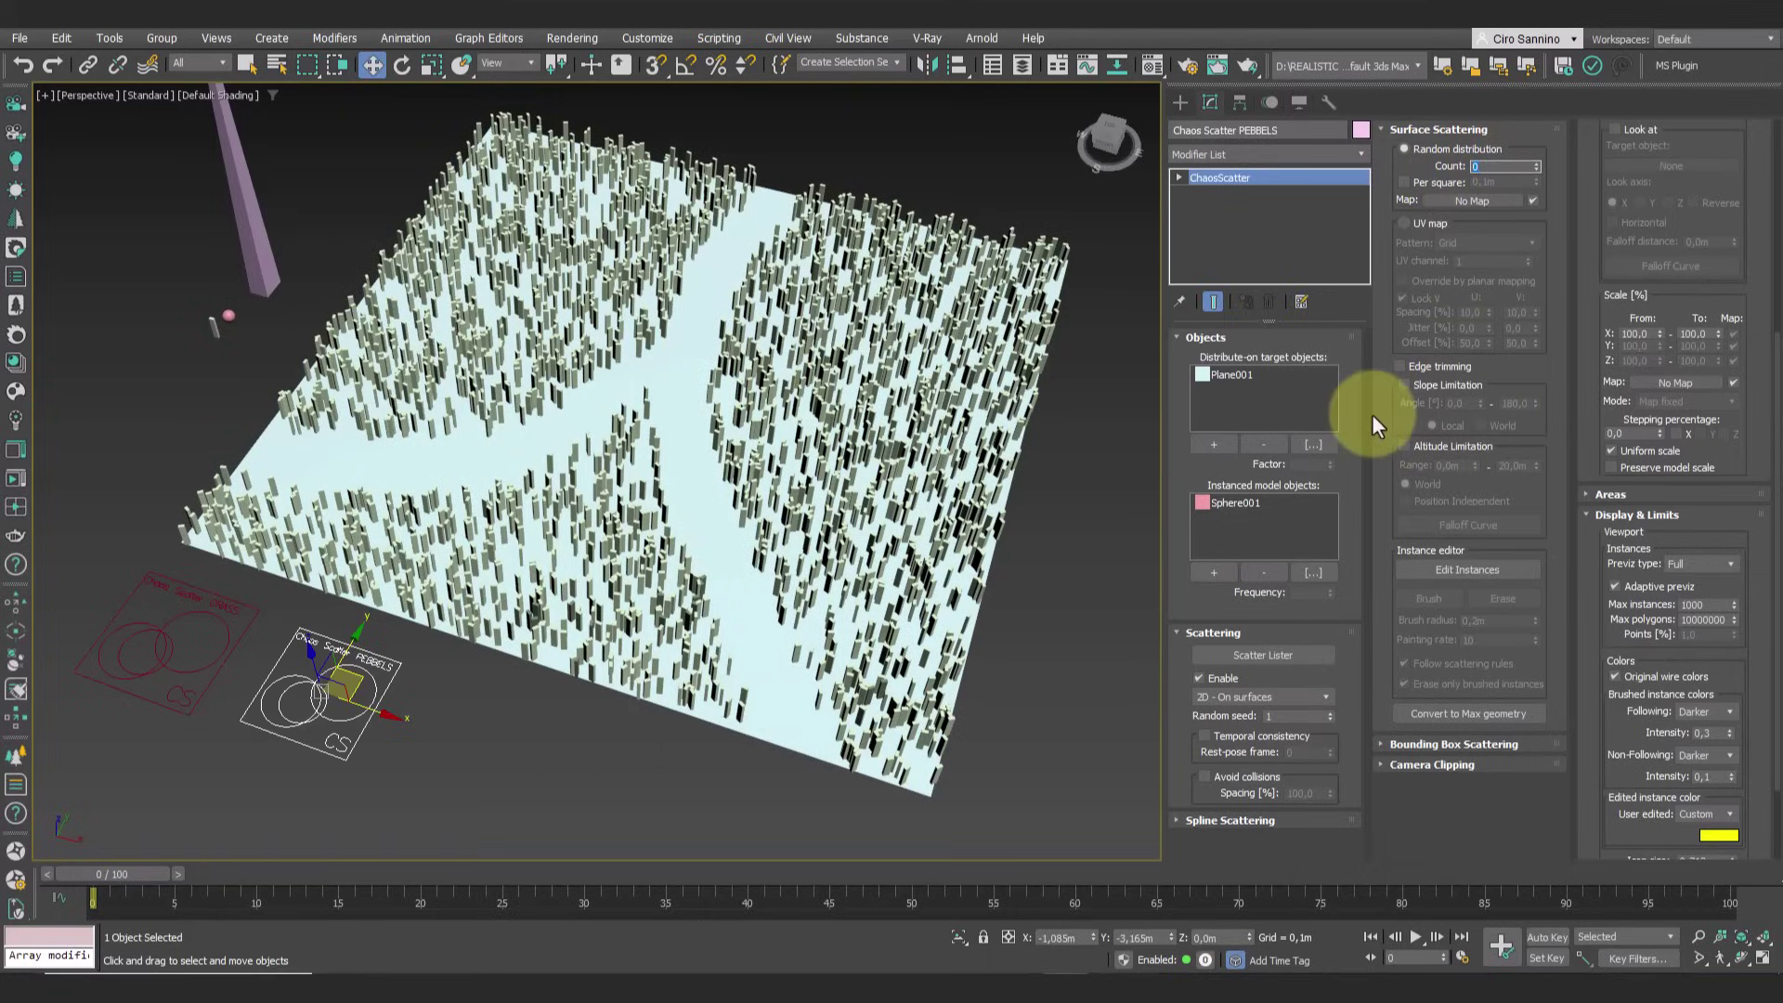
# Brush a few sphere pebbles onto the cleared path with Painting rate 3
pyautogui.click(1436, 570)
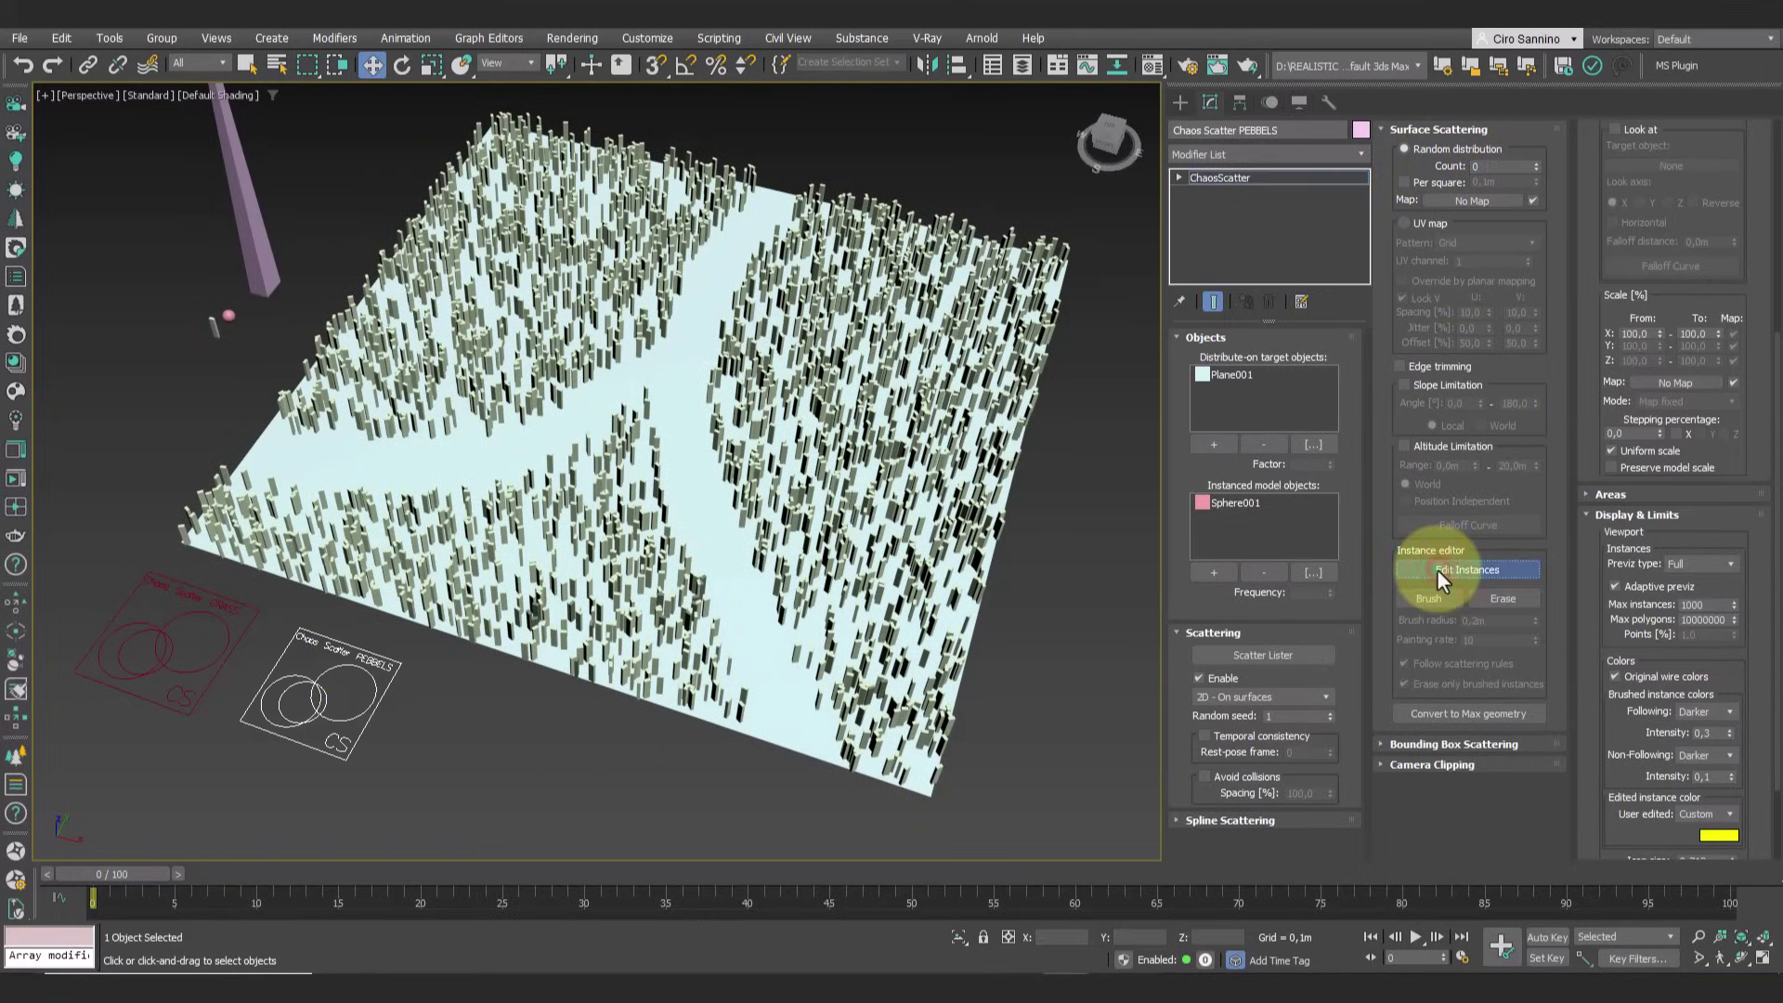
pyautogui.keyDown('alt'); pyautogui.moveTo(794, 499); pyautogui.dragTo(1022, 533, button='middle'); pyautogui.keyUp('alt')
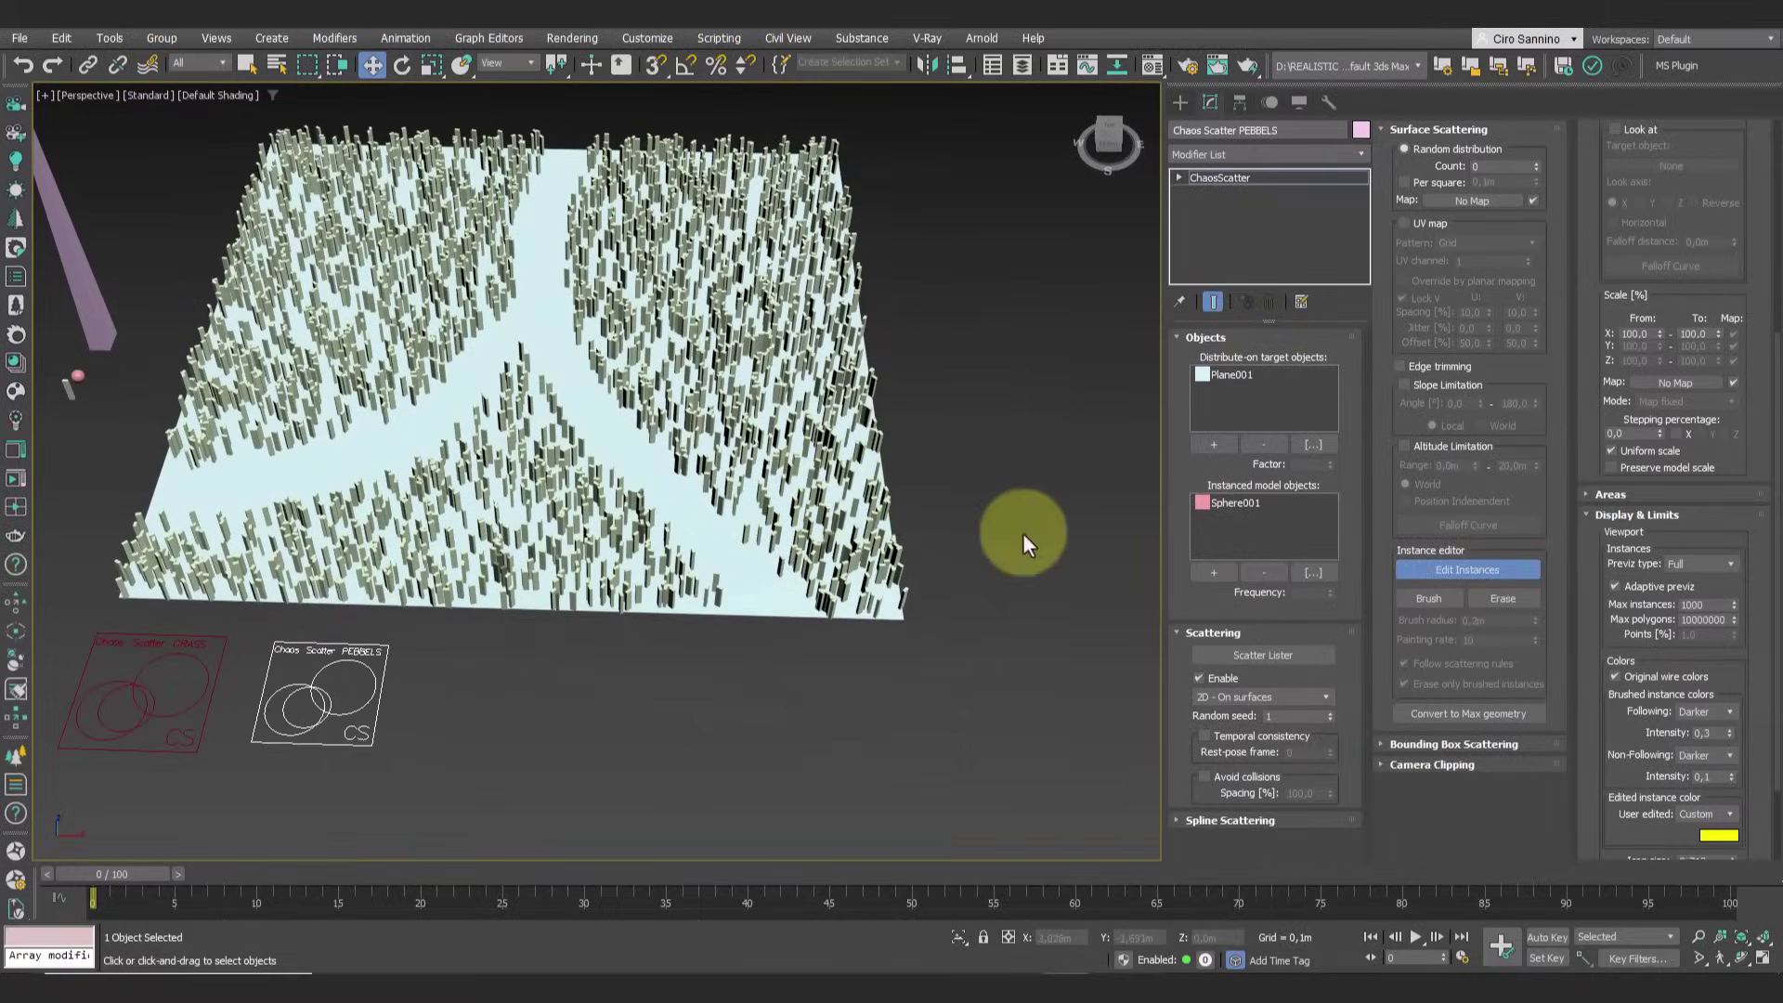
pyautogui.click(1440, 597)
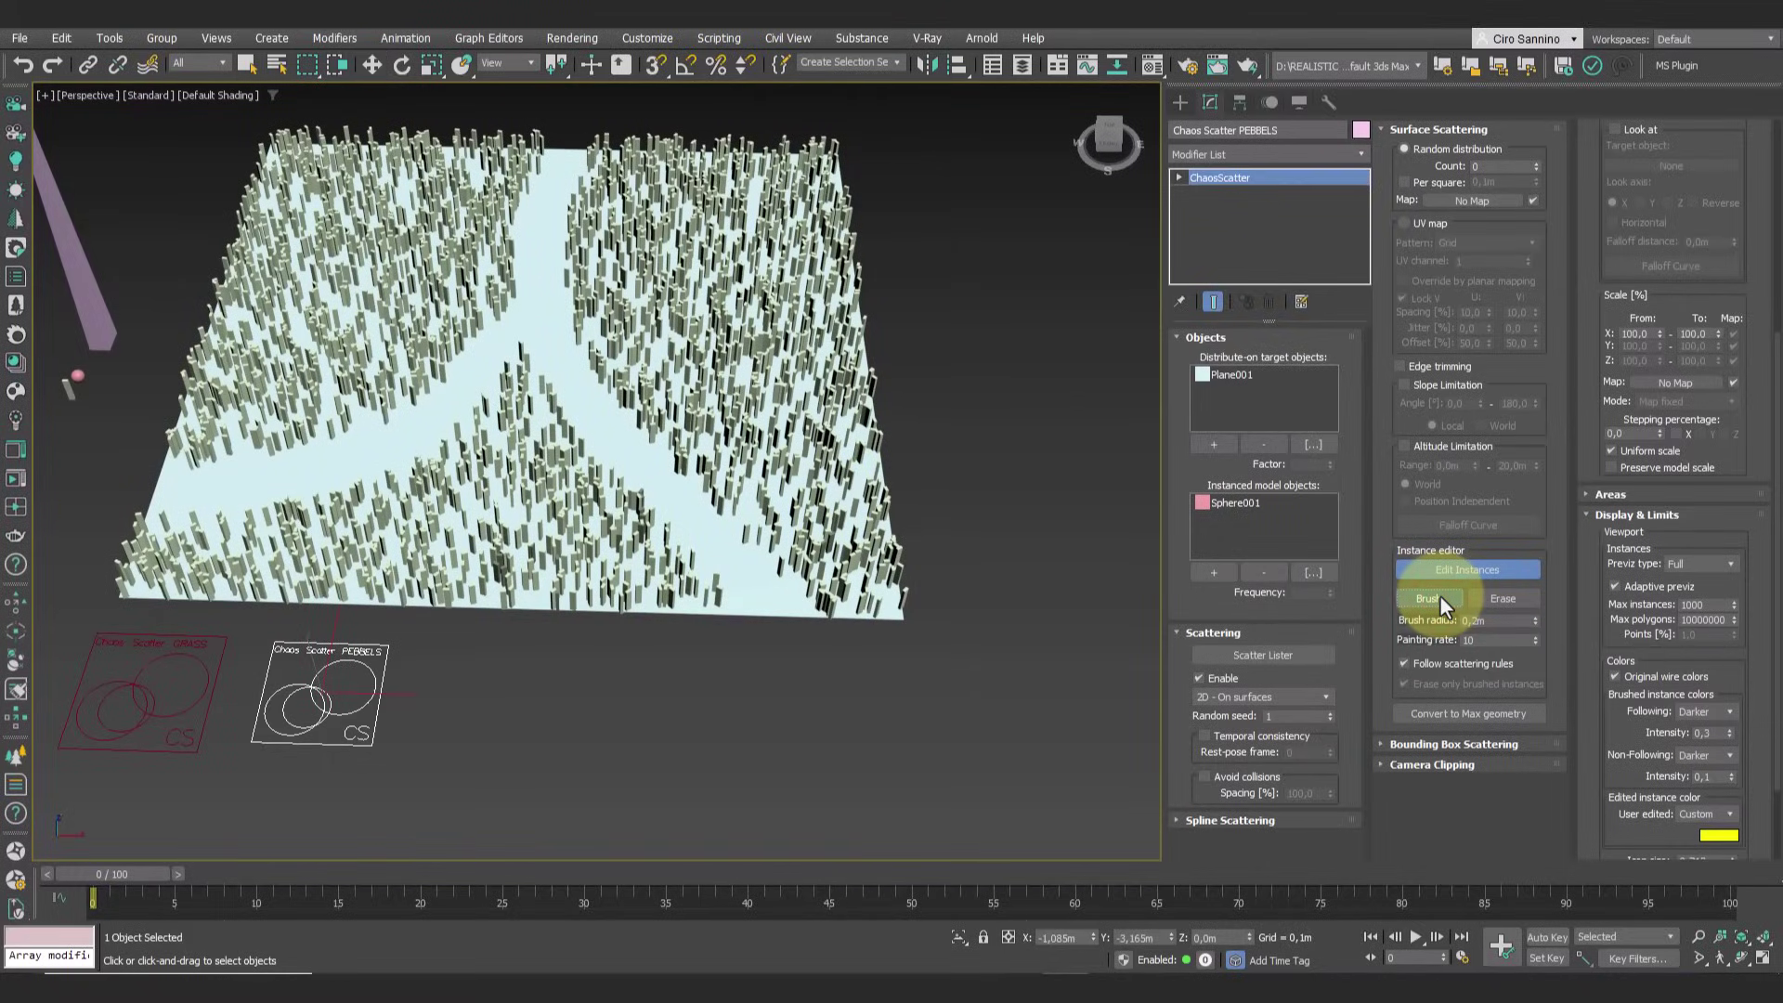
pyautogui.scroll(3, 735, 506)
pyautogui.scroll(2, 733, 594)
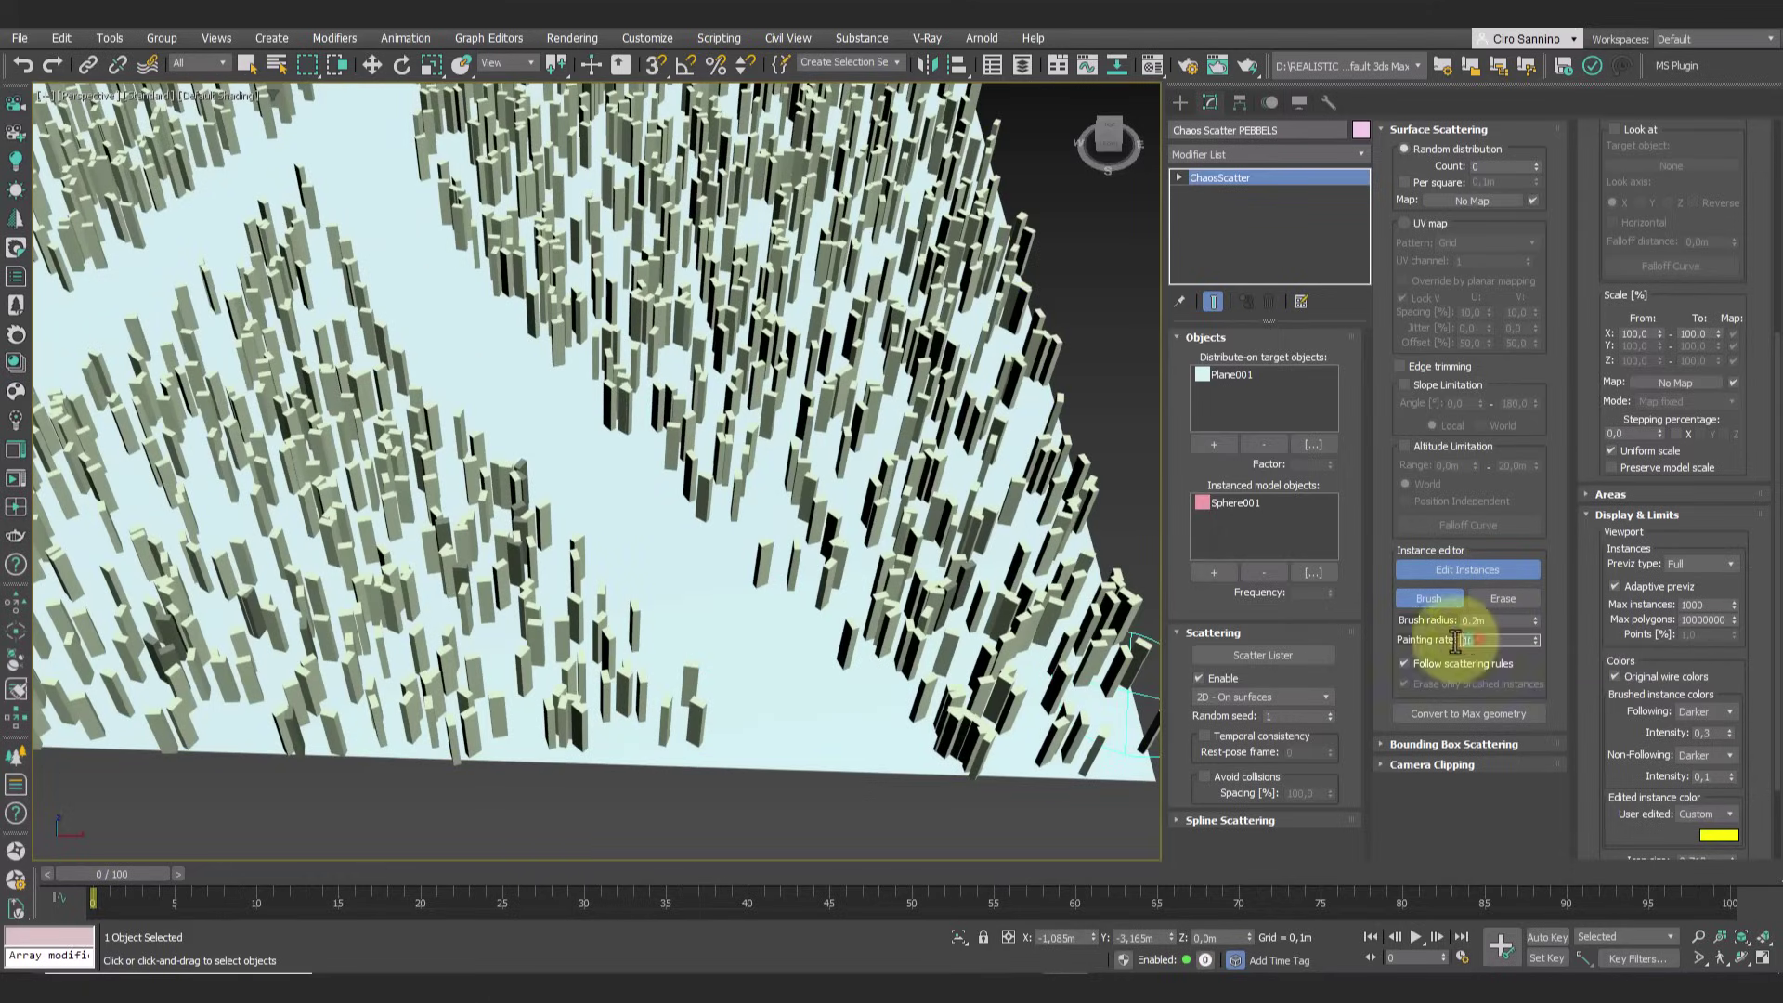
pyautogui.click(1487, 640)
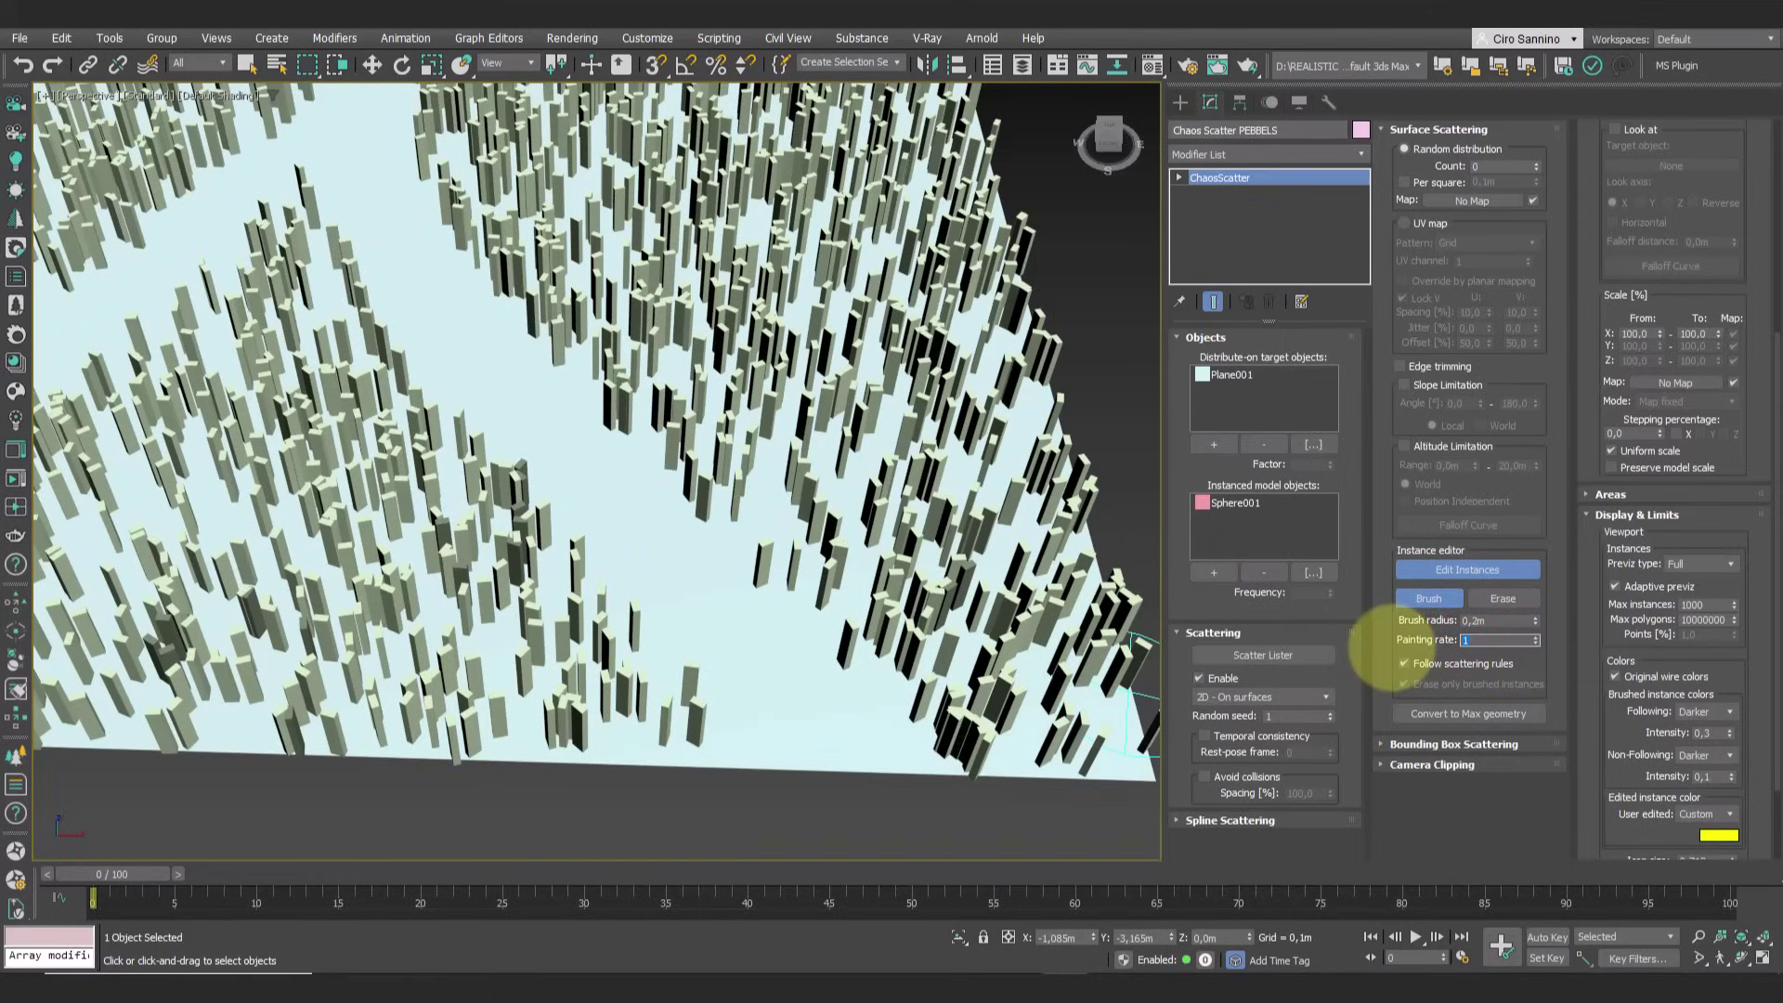
pyautogui.click(770, 665)
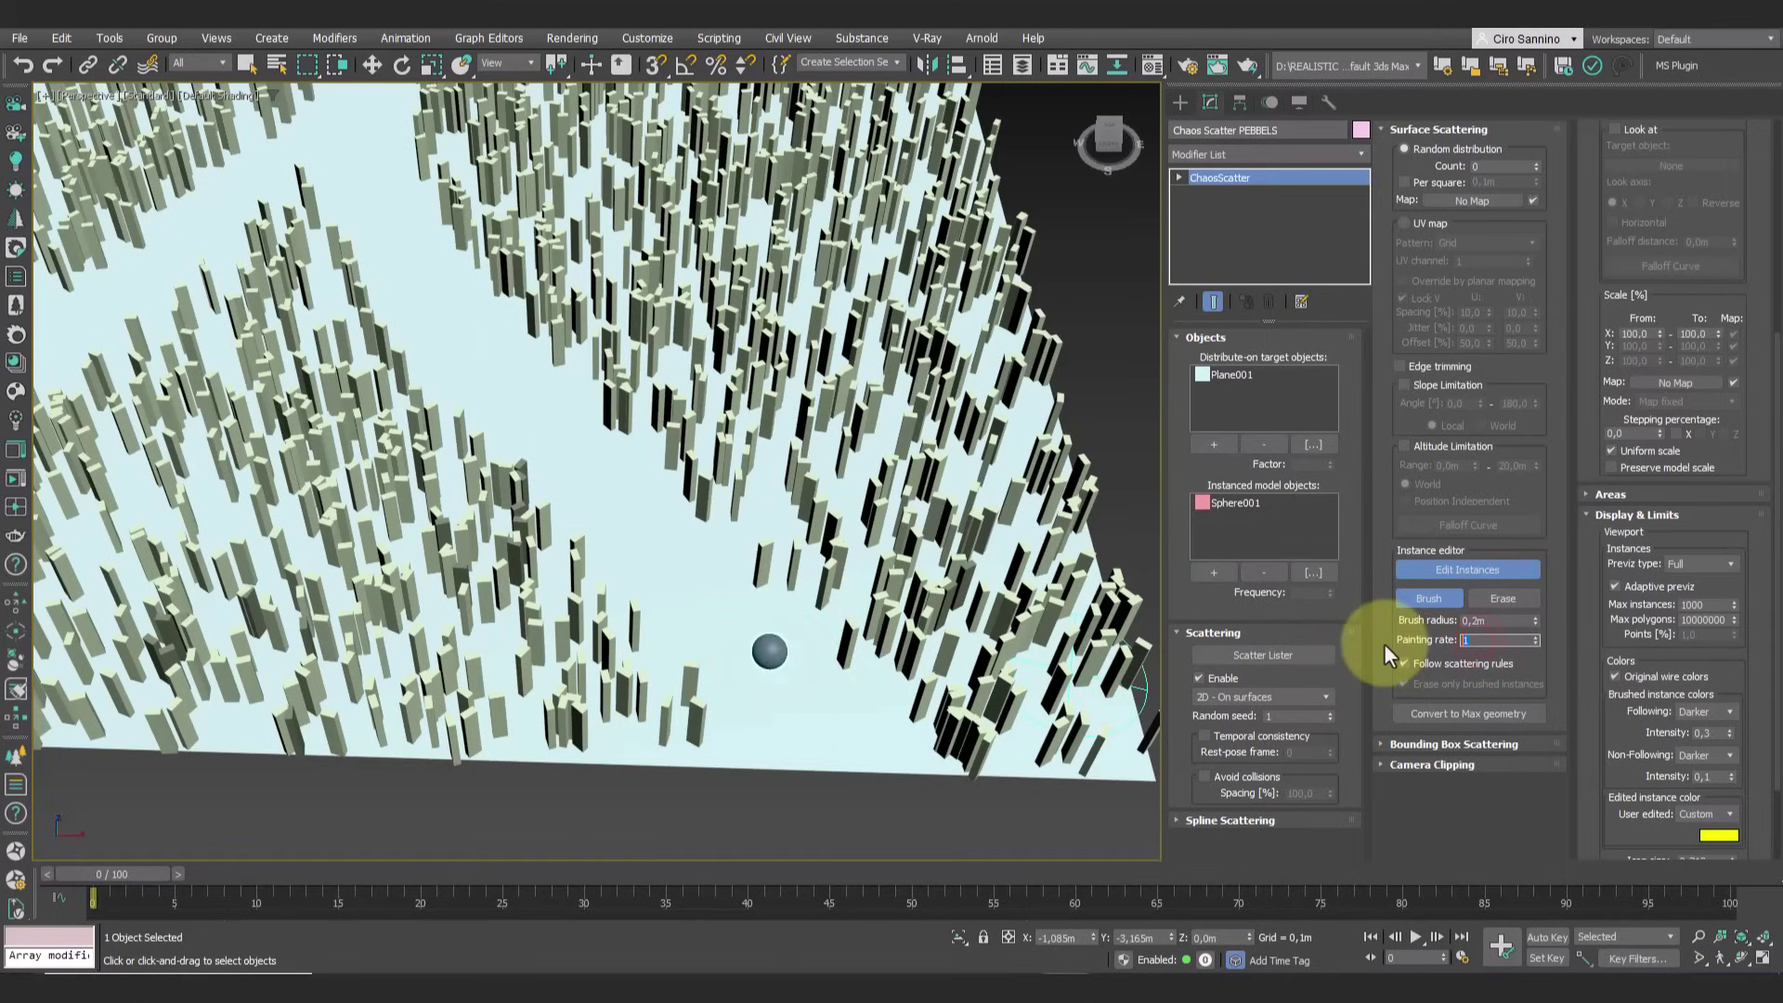
pyautogui.write('3')
pyautogui.scroll(3, 604, 458)
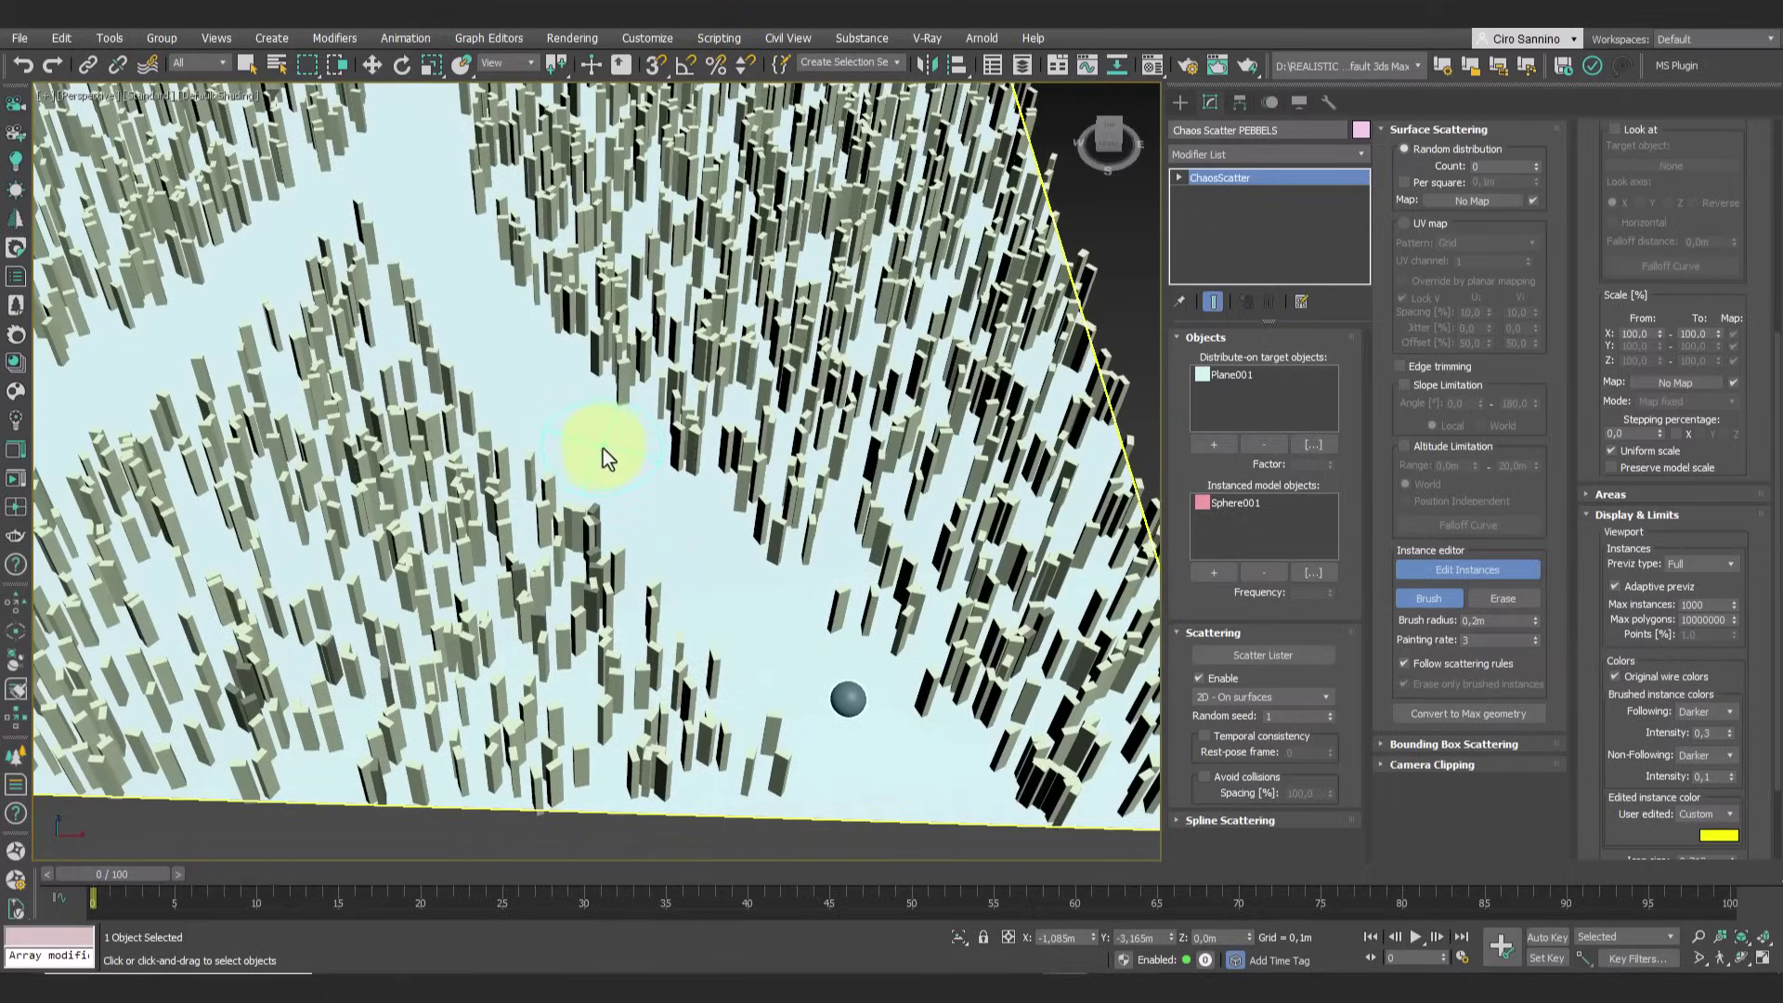
pyautogui.moveTo(605, 458); pyautogui.dragTo(605, 480)
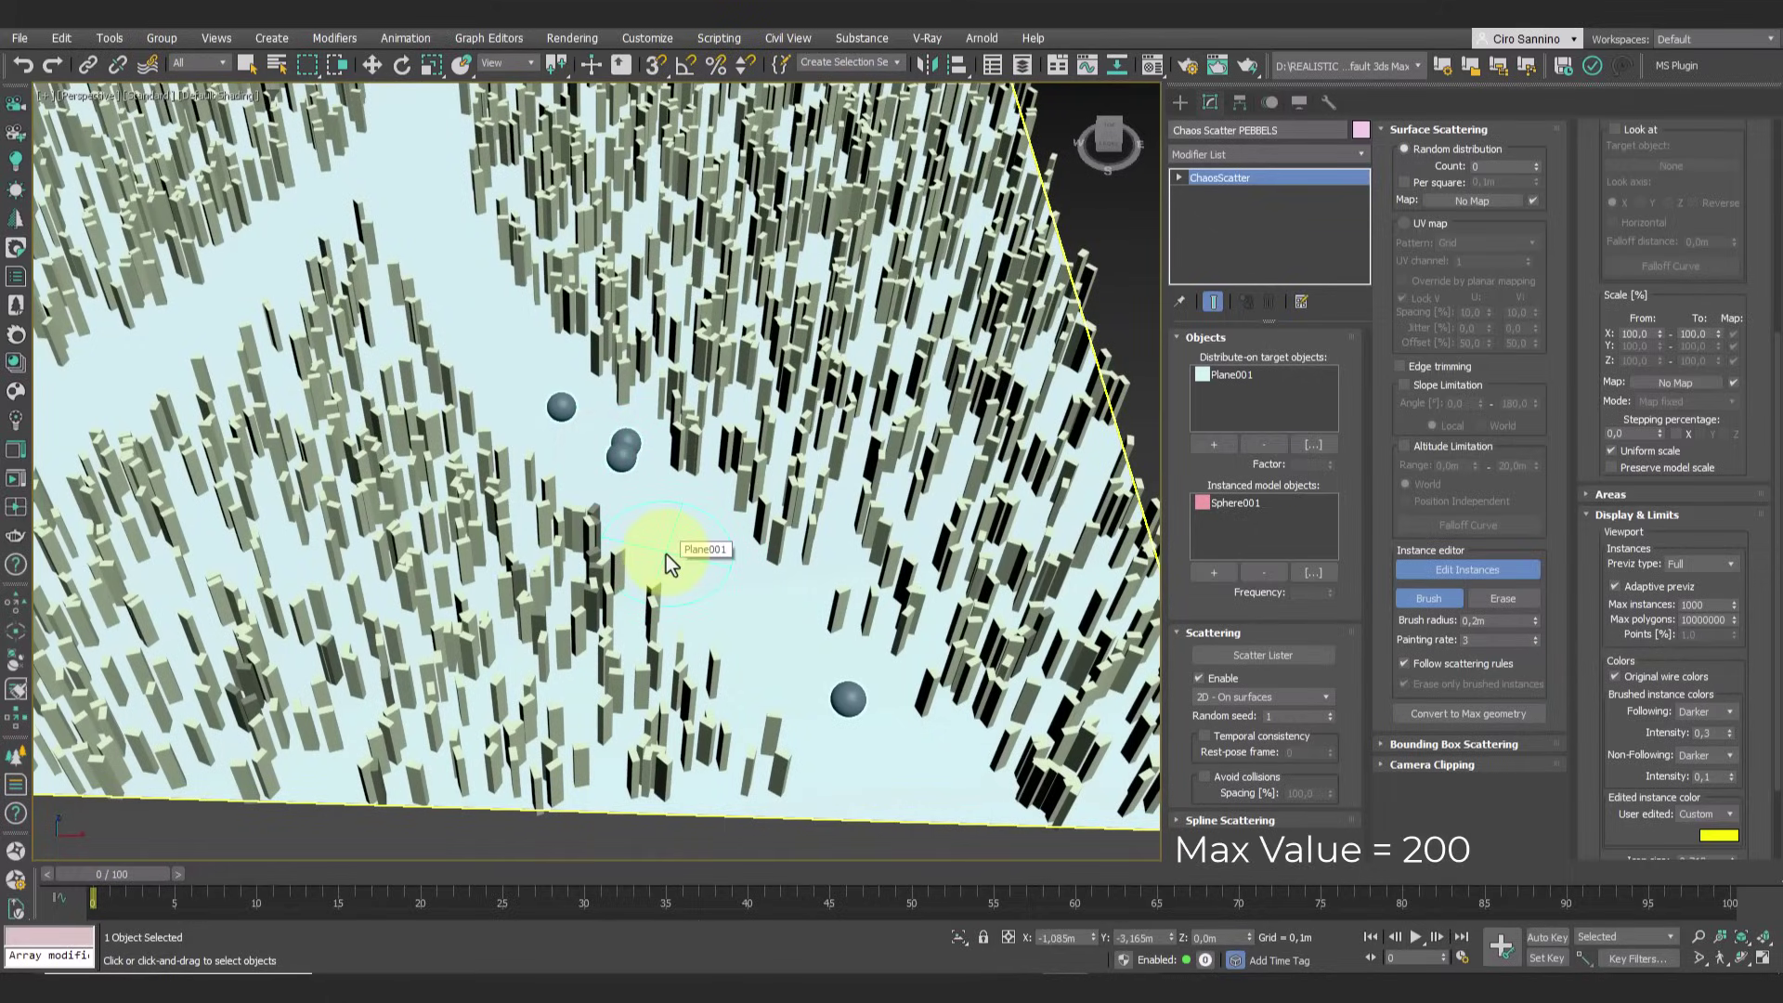
# Set Painting rate to 100 and Max instances to 10000, and re-enable the pebble brush
pyautogui.scroll(-5, 665, 554)
pyautogui.click(1462, 640)
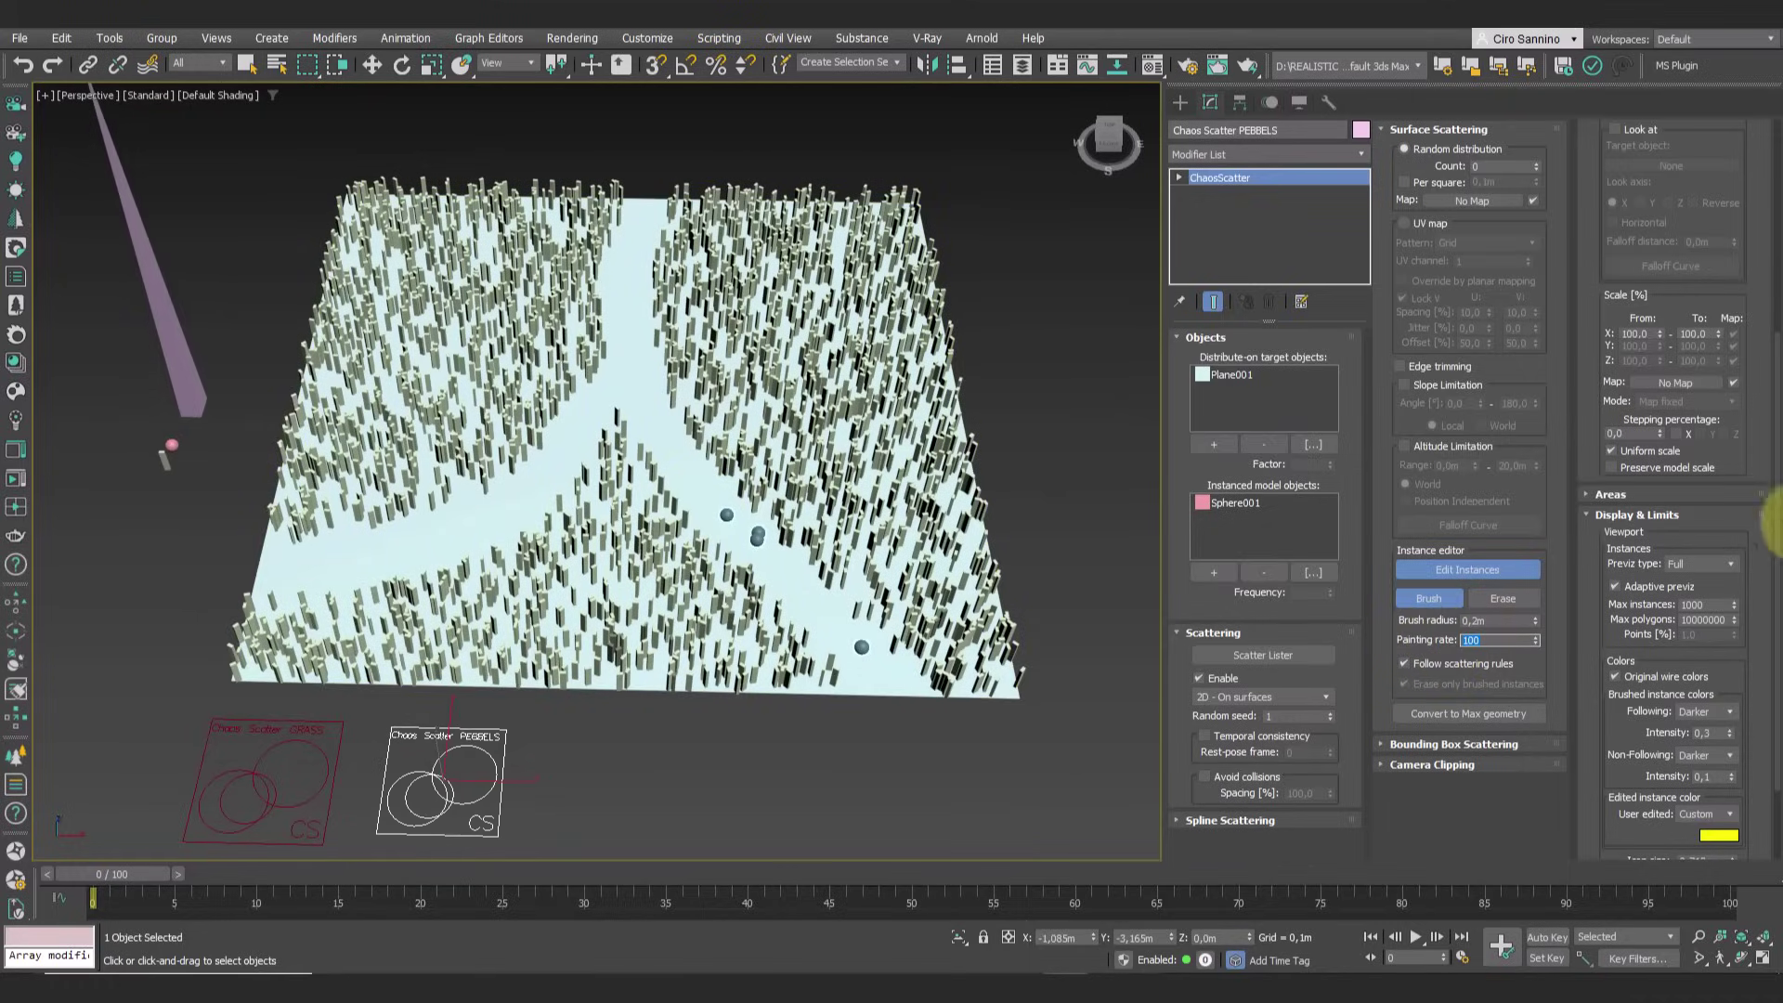
pyautogui.click(1713, 604)
pyautogui.write('10000')
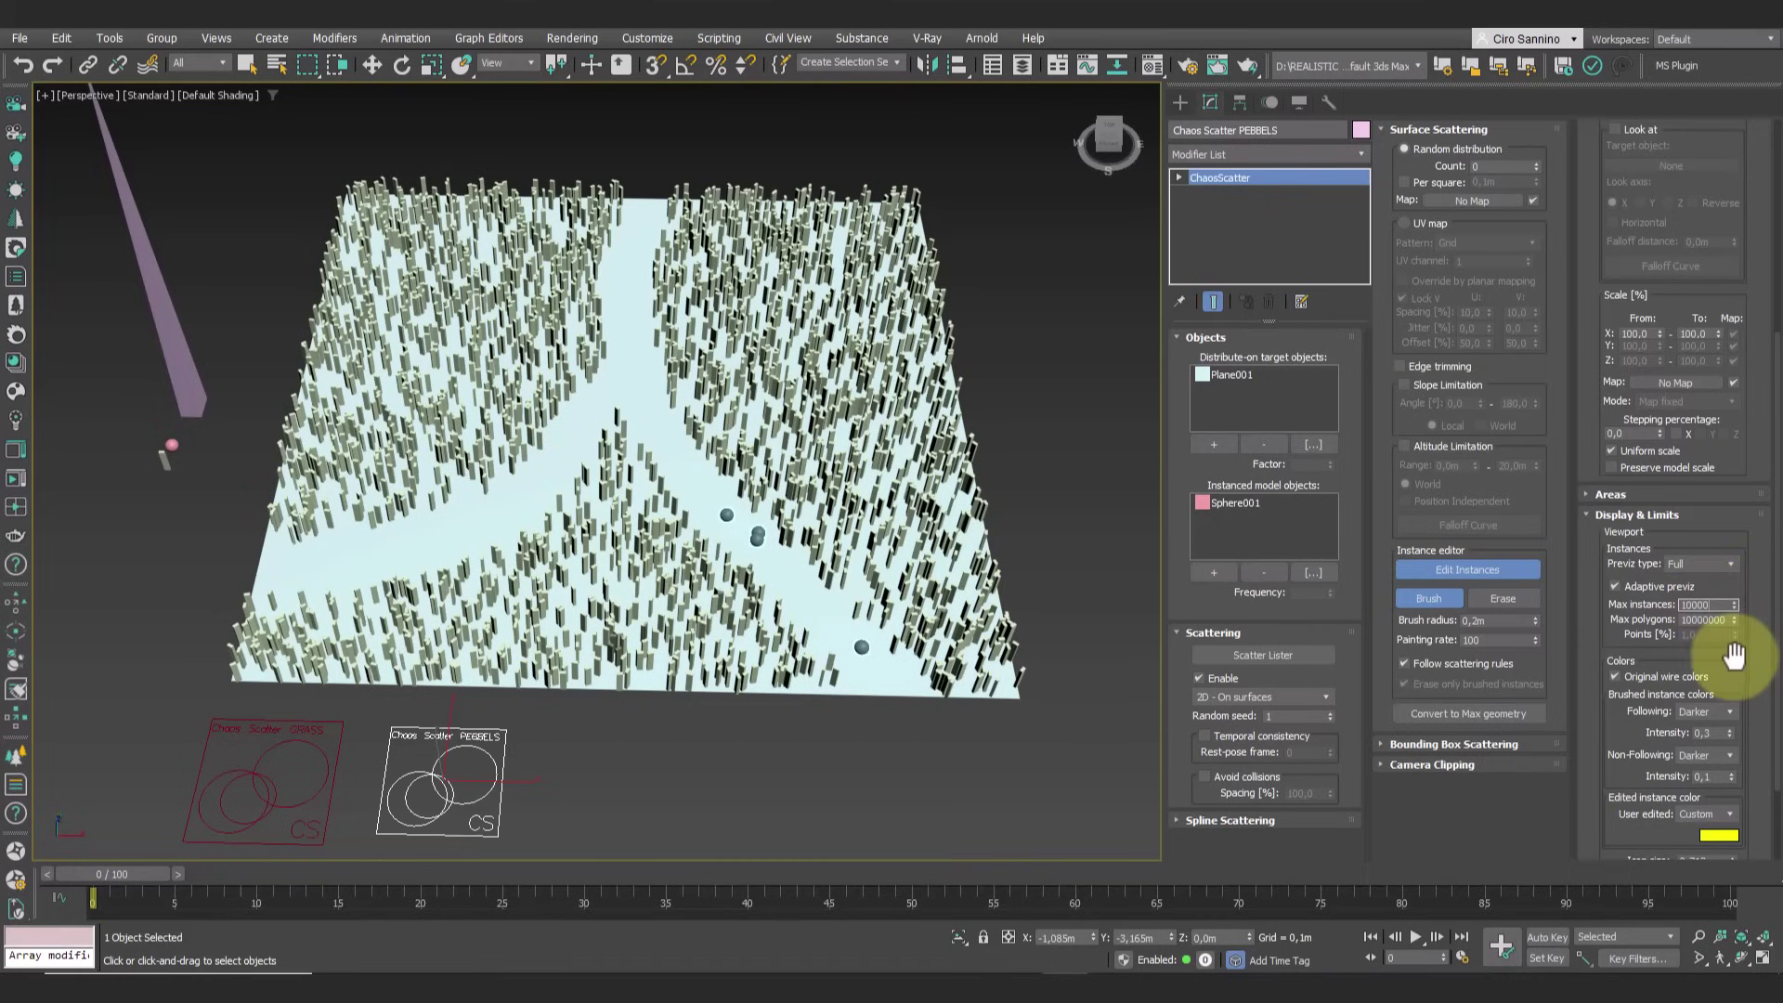
pyautogui.write('w')
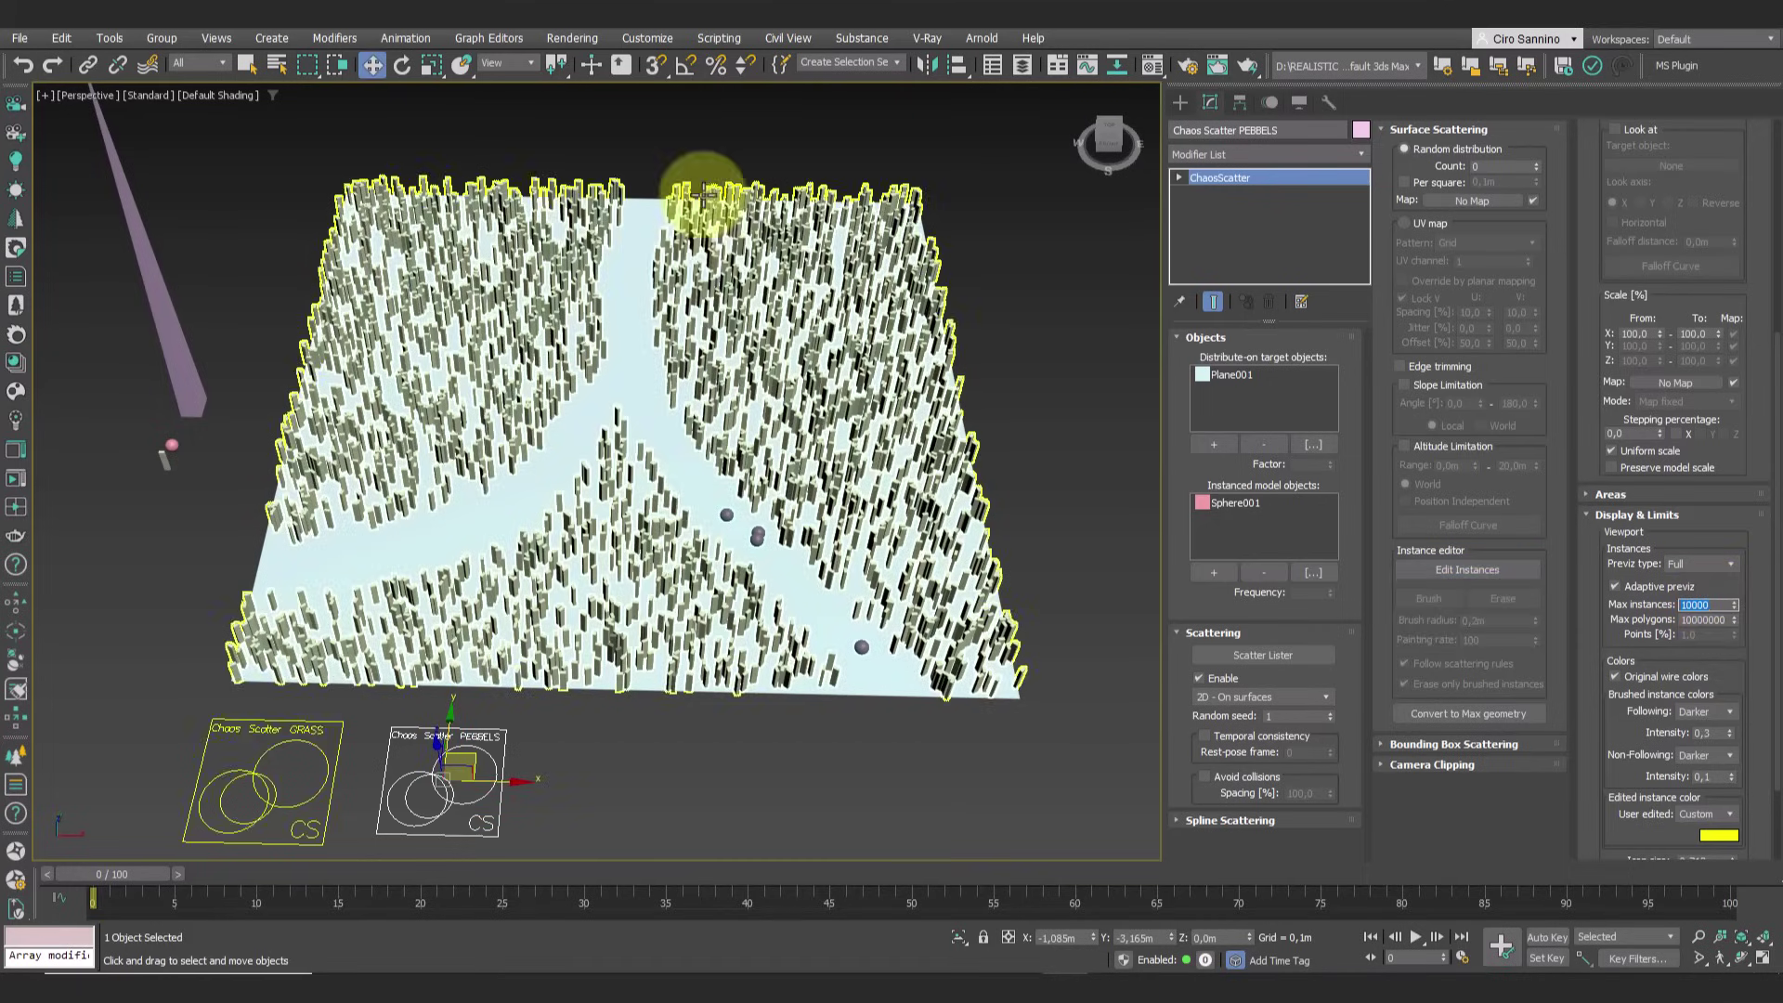
pyautogui.click(1433, 570)
pyautogui.click(1428, 597)
# Paint pebbles densely along the top, left and right branches of the path
pyautogui.moveTo(650, 212); pyautogui.dragTo(640, 278)
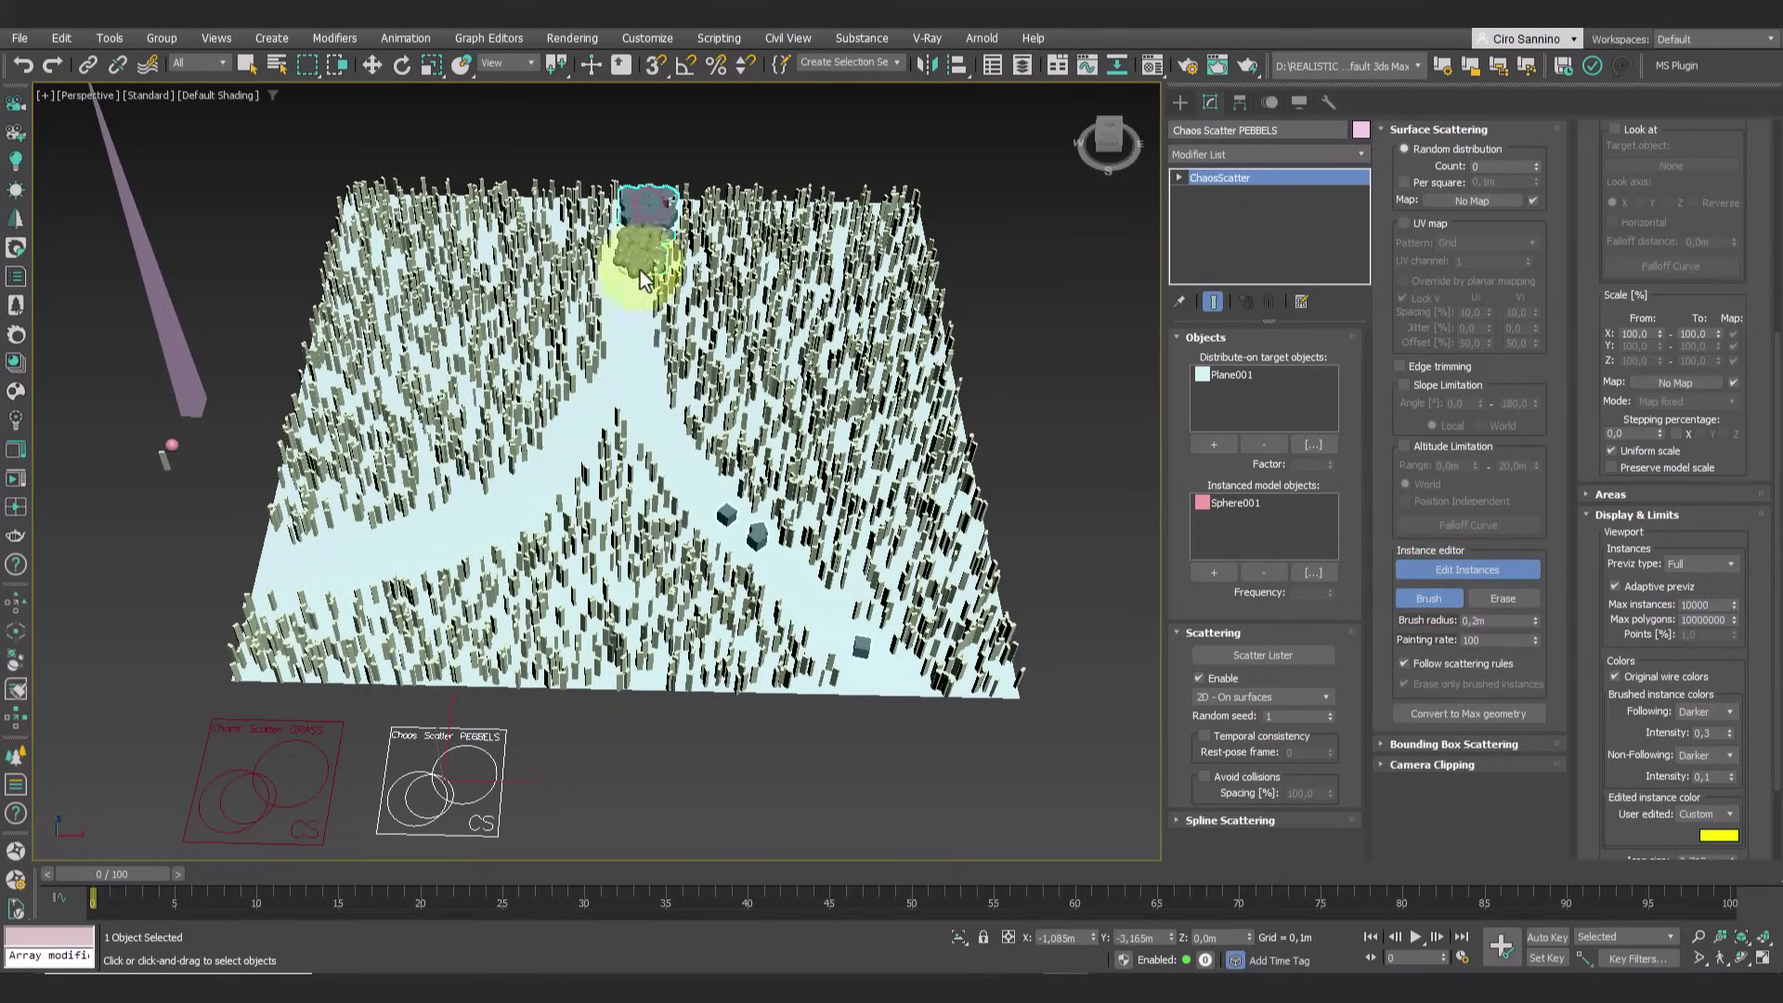
pyautogui.moveTo(598, 407); pyautogui.dragTo(548, 470)
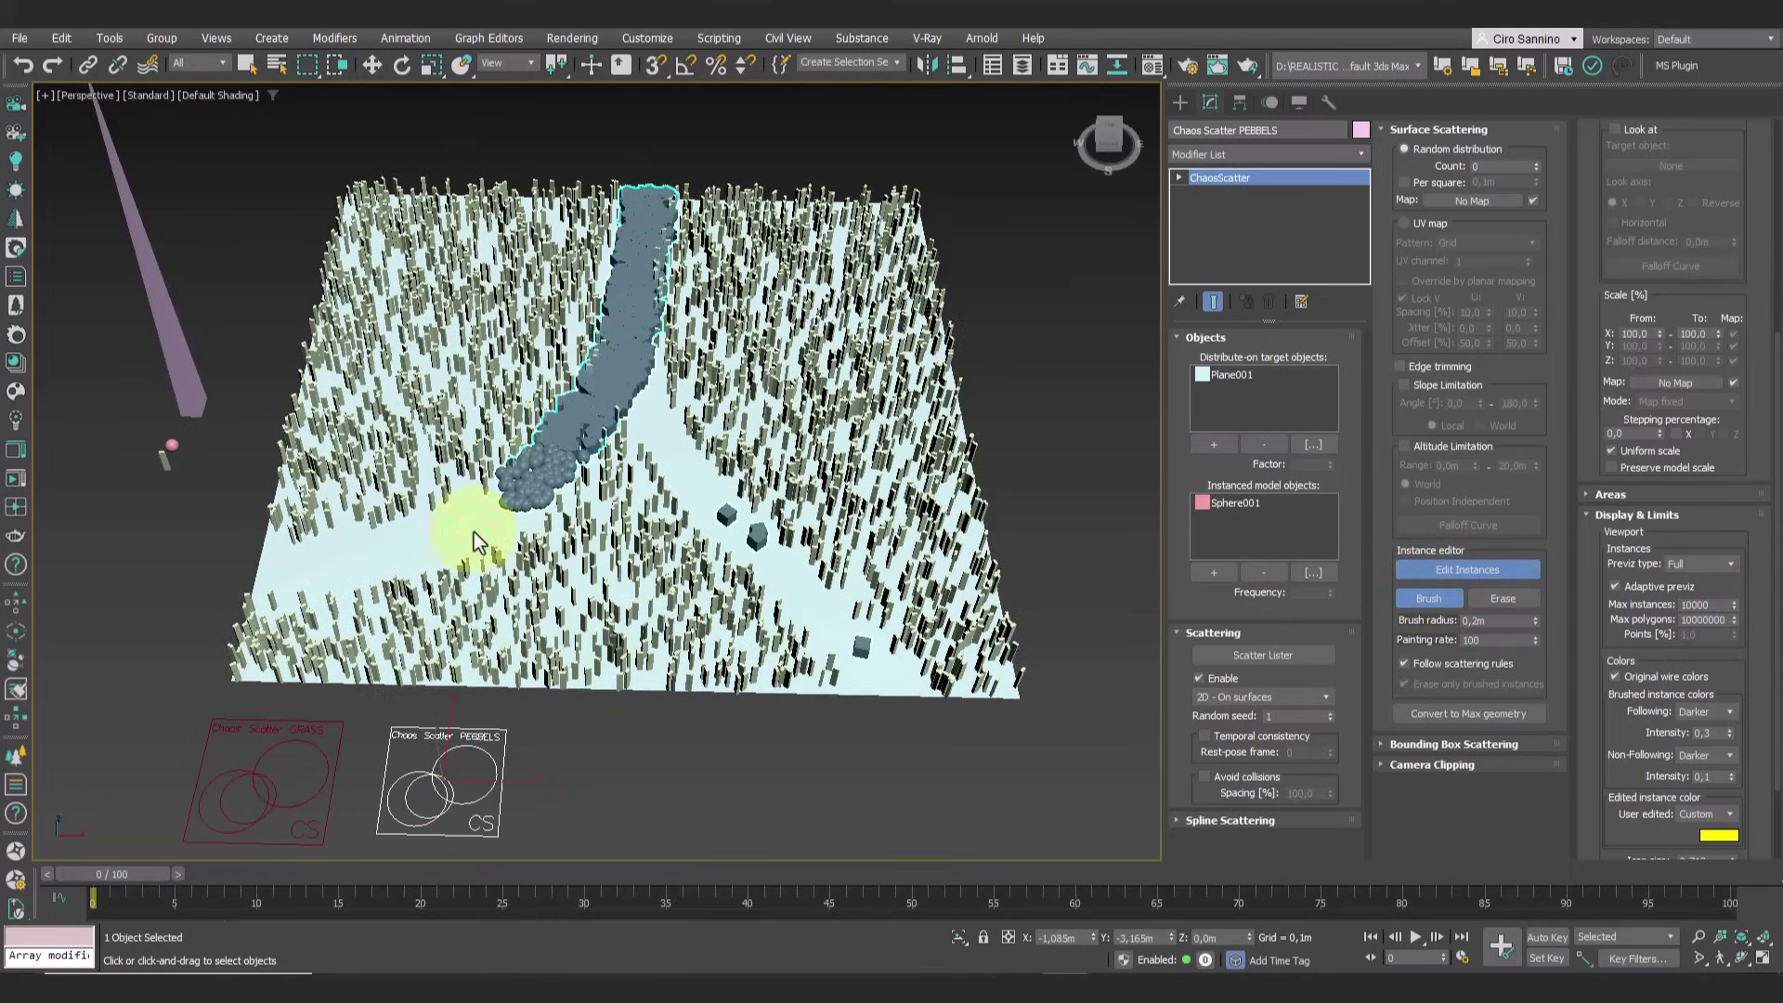
pyautogui.moveTo(471, 531); pyautogui.dragTo(445, 531)
pyautogui.moveTo(339, 585)
pyautogui.mouseDown()
pyautogui.moveTo(293, 576)
pyautogui.moveTo(246, 611)
pyautogui.mouseUp()
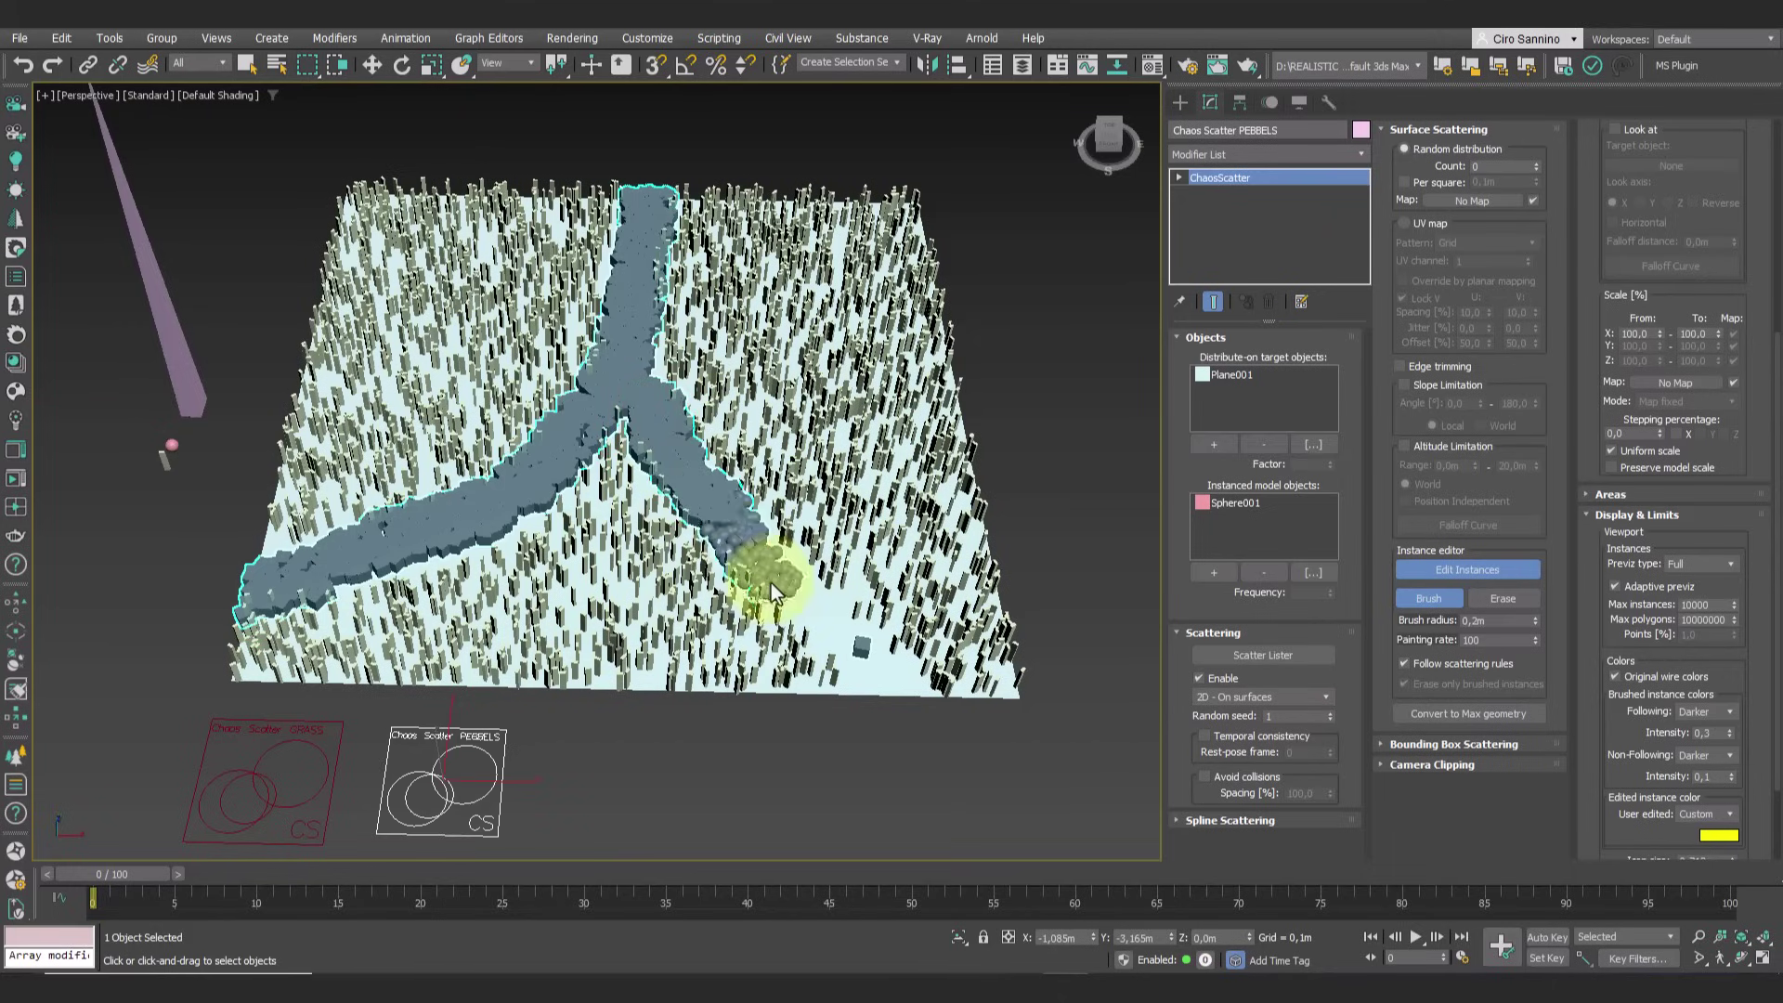
pyautogui.moveTo(851, 640)
pyautogui.mouseDown()
pyautogui.moveTo(927, 725)
pyautogui.moveTo(822, 665)
pyautogui.moveTo(667, 486)
pyautogui.moveTo(623, 307)
pyautogui.moveTo(645, 215)
pyautogui.moveTo(561, 399)
pyautogui.moveTo(477, 519)
pyautogui.moveTo(415, 543)
pyautogui.mouseUp()
pyautogui.moveTo(243, 589); pyautogui.dragTo(210, 592)
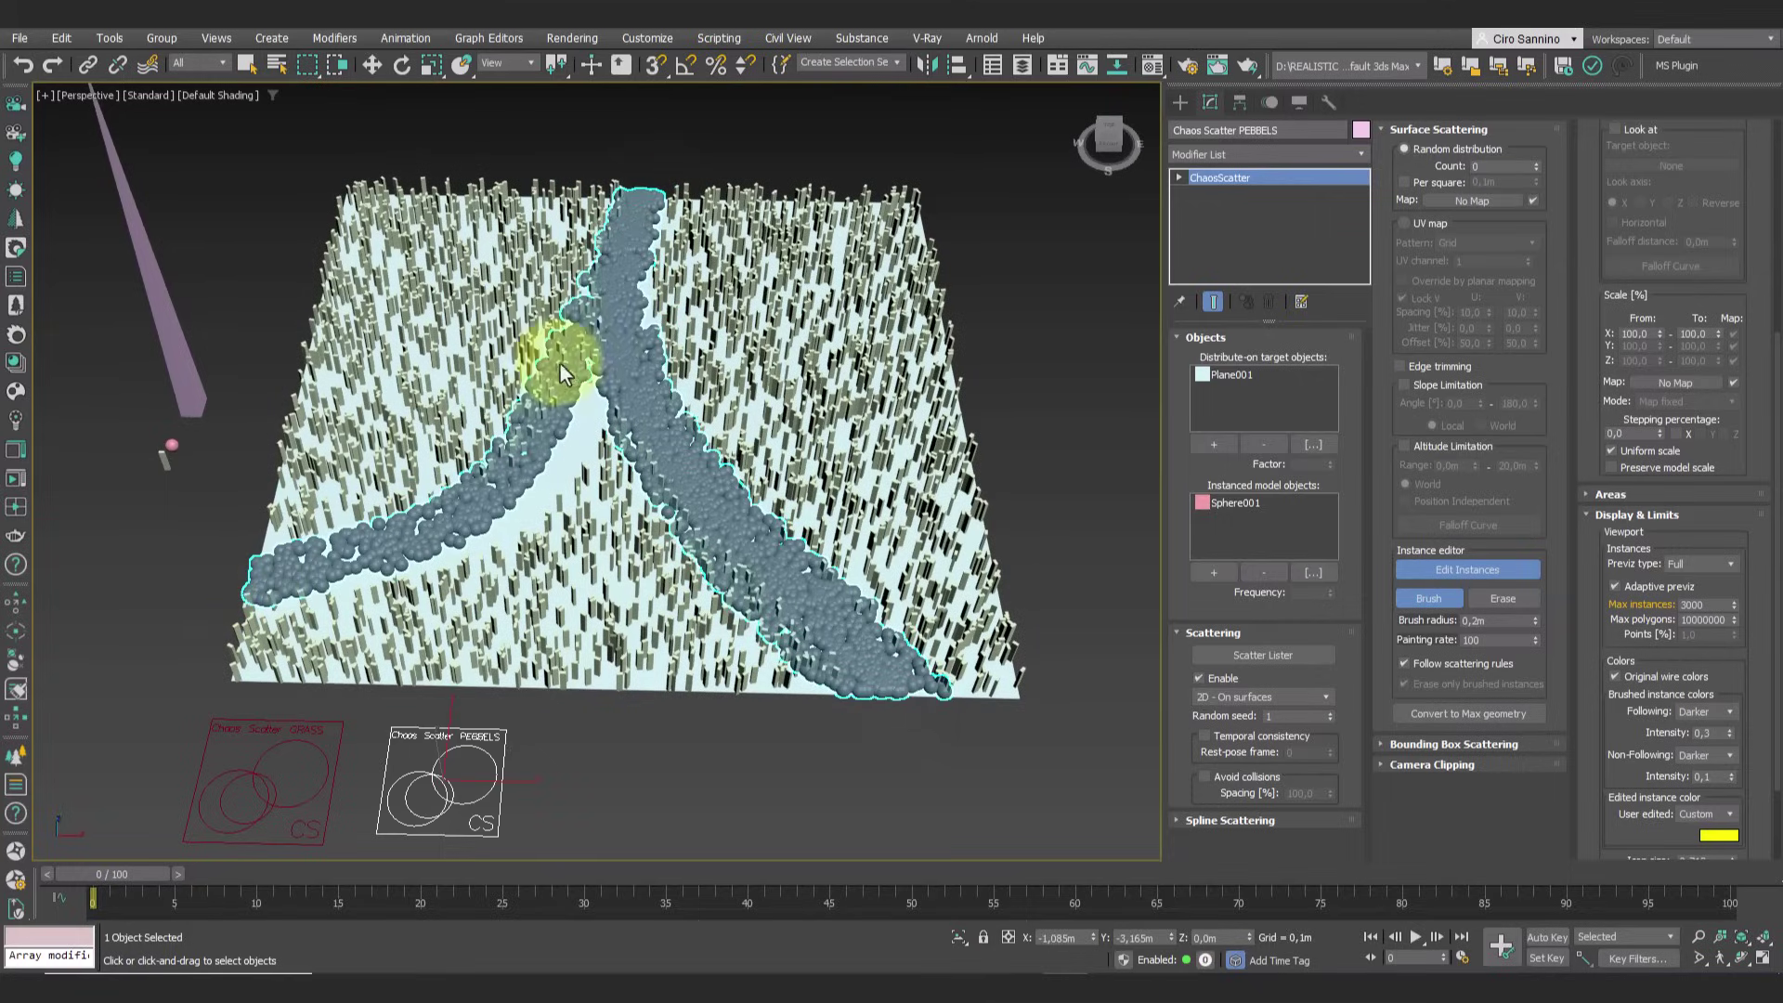
pyautogui.moveTo(571, 364)
pyautogui.mouseDown()
pyautogui.moveTo(527, 469)
pyautogui.moveTo(350, 569)
pyautogui.moveTo(188, 606)
pyautogui.mouseUp()
pyautogui.moveTo(907, 628)
pyautogui.mouseDown()
pyautogui.moveTo(933, 676)
pyautogui.moveTo(699, 535)
pyautogui.moveTo(675, 481)
pyautogui.moveTo(988, 765)
pyautogui.mouseUp()
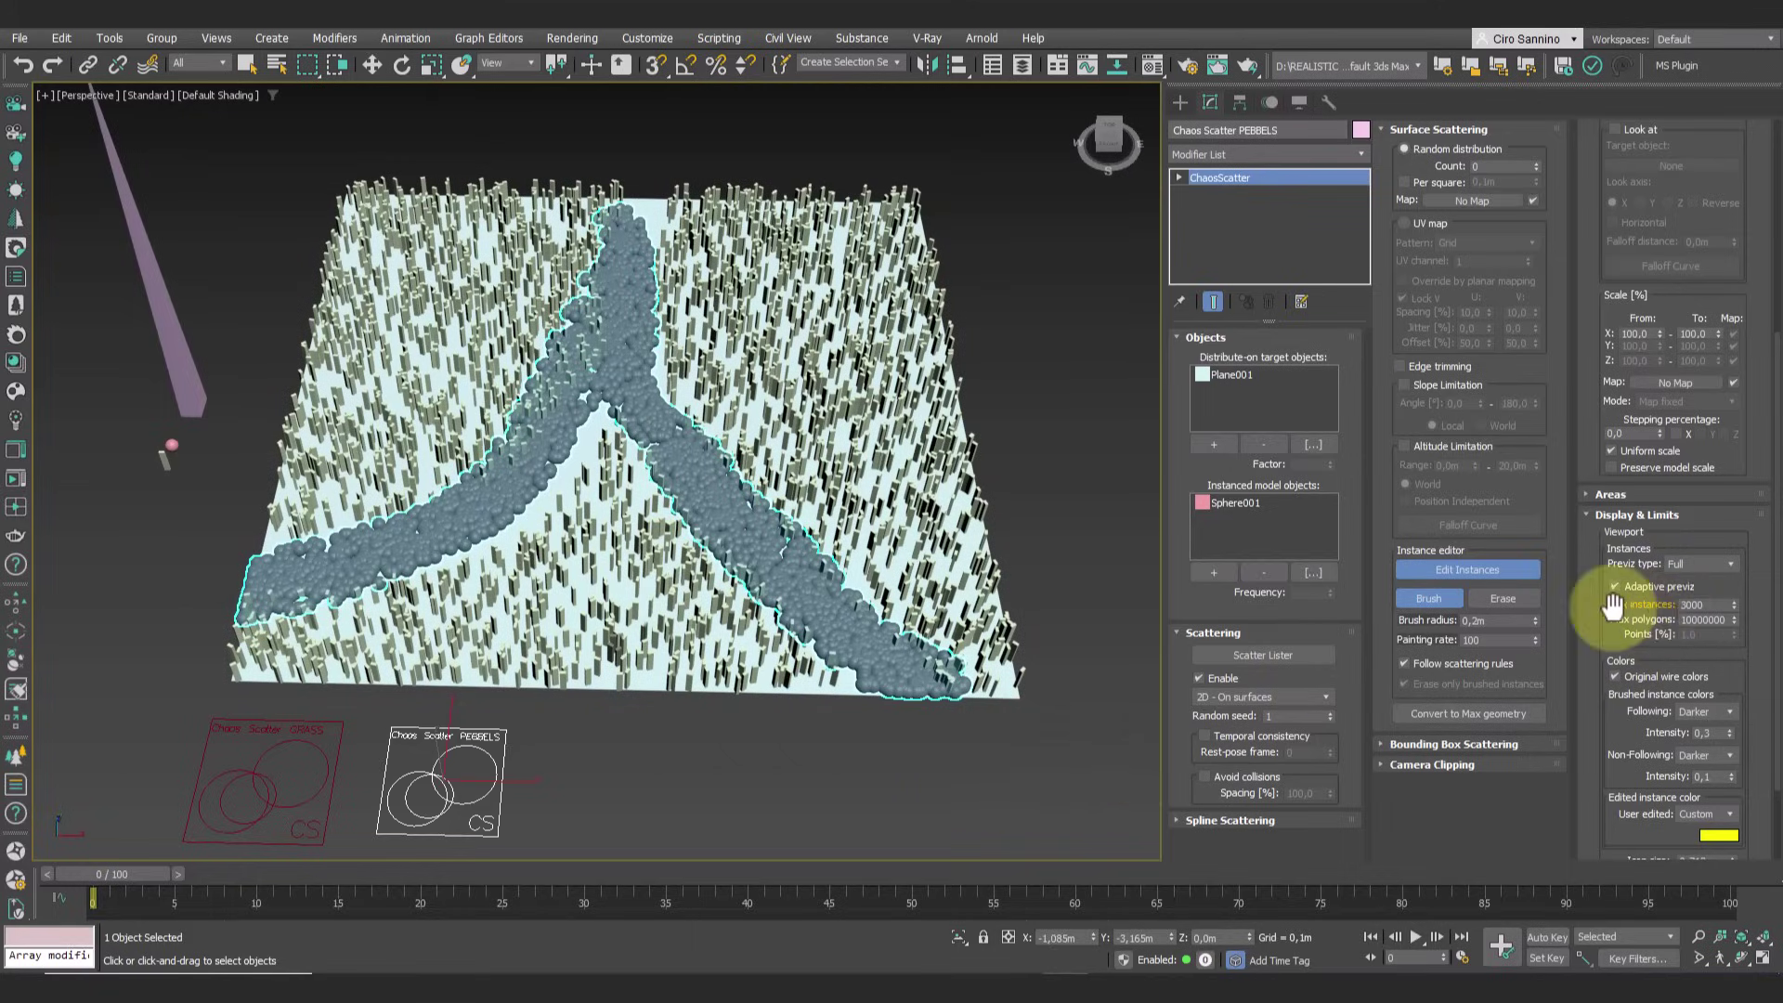
# Set the pebble scatter's Max instances to 6000
pyautogui.doubleClick(1682, 604)
pyautogui.write('3000')
pyautogui.press('Return')
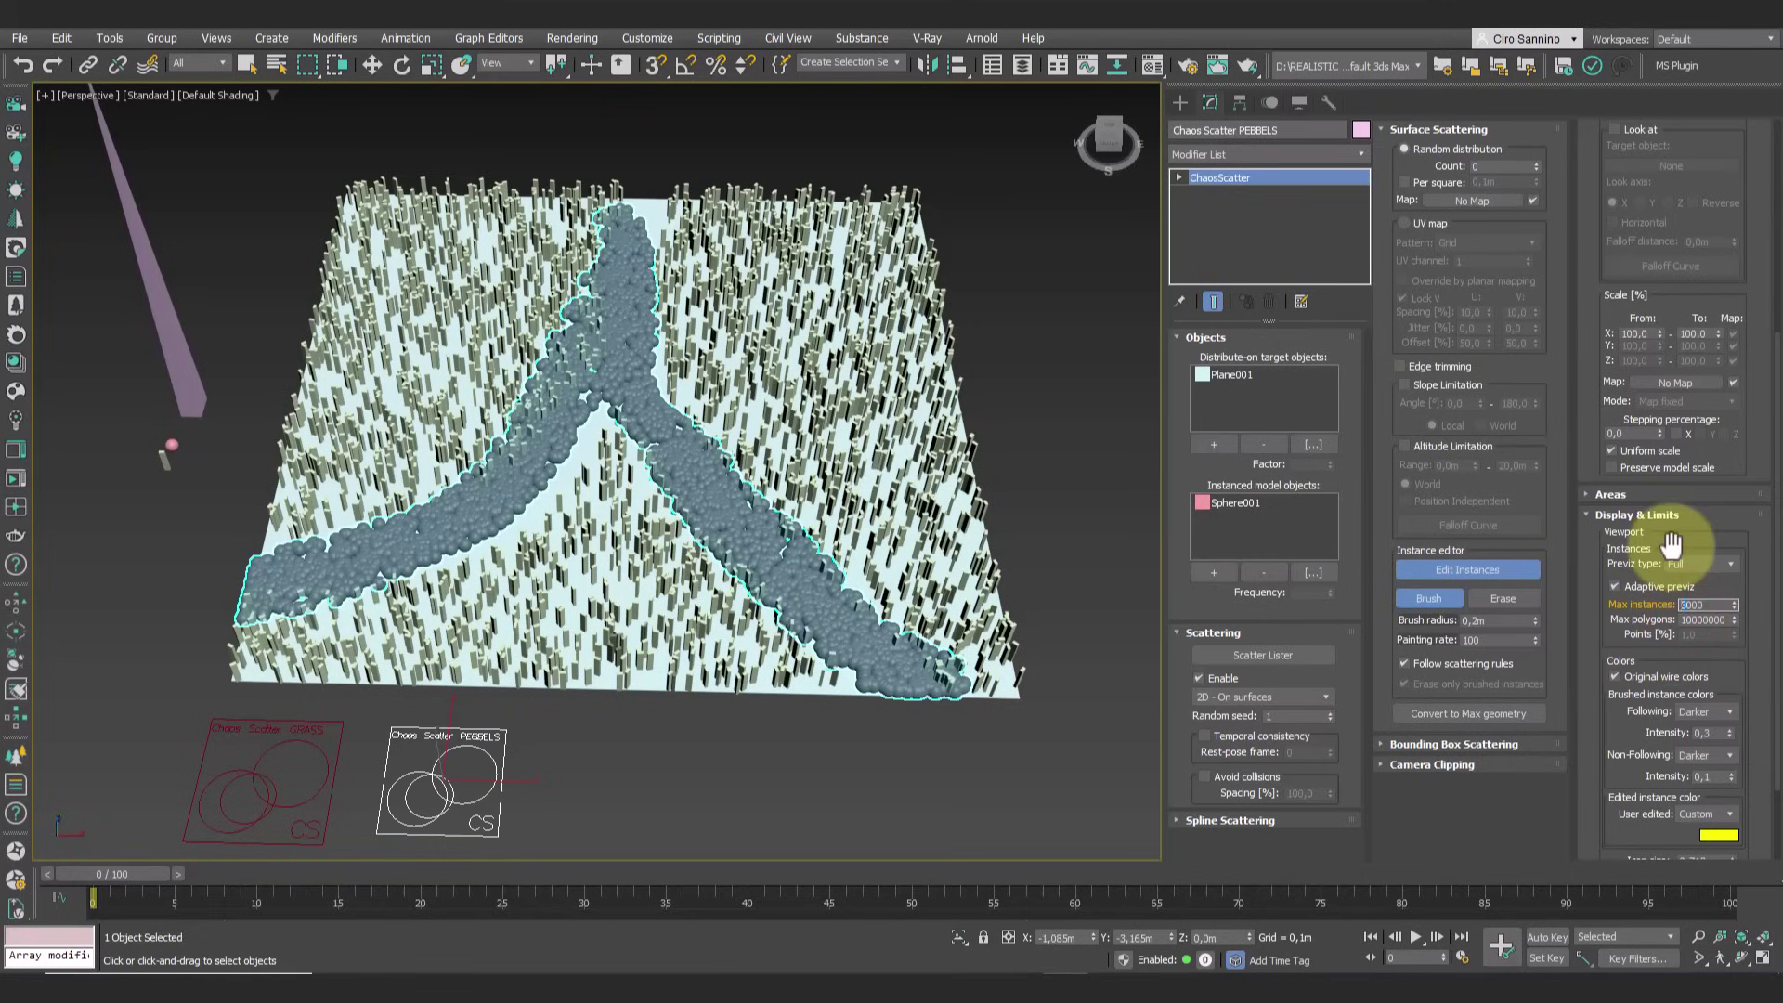
pyautogui.write('6')
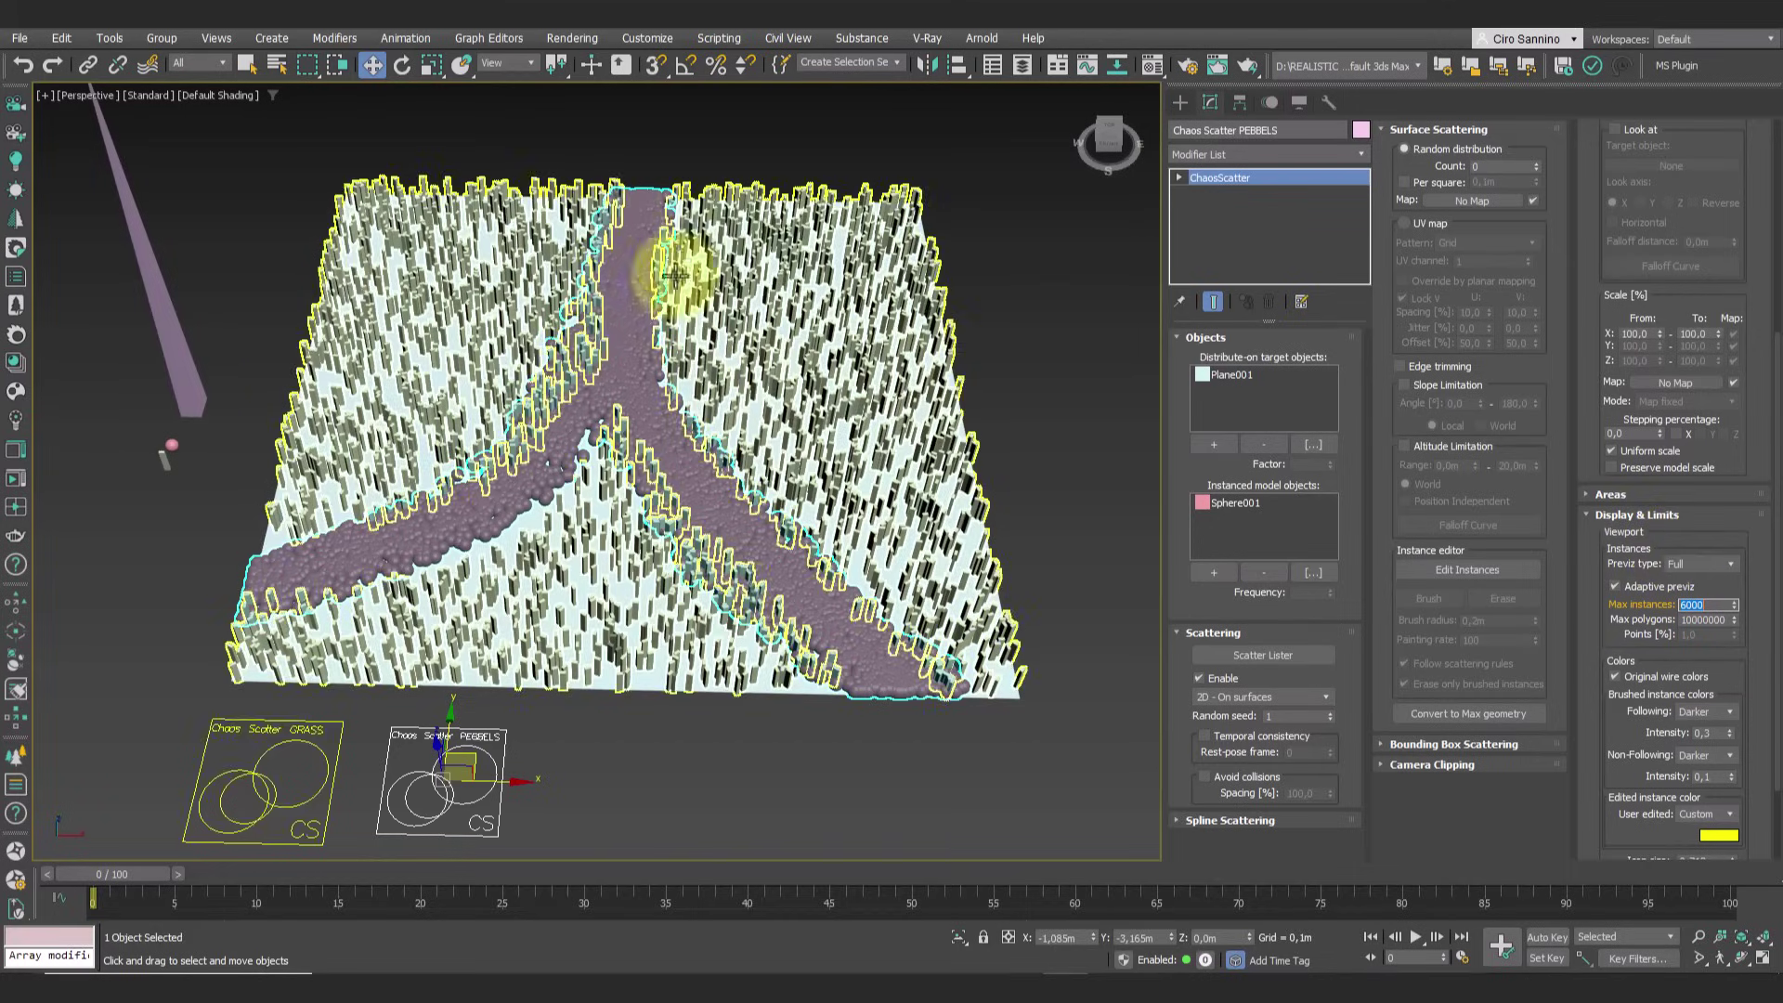
# Dismiss the viewport warning, re-enable the brush, and repaint the stem and left branch
pyautogui.click(1429, 569)
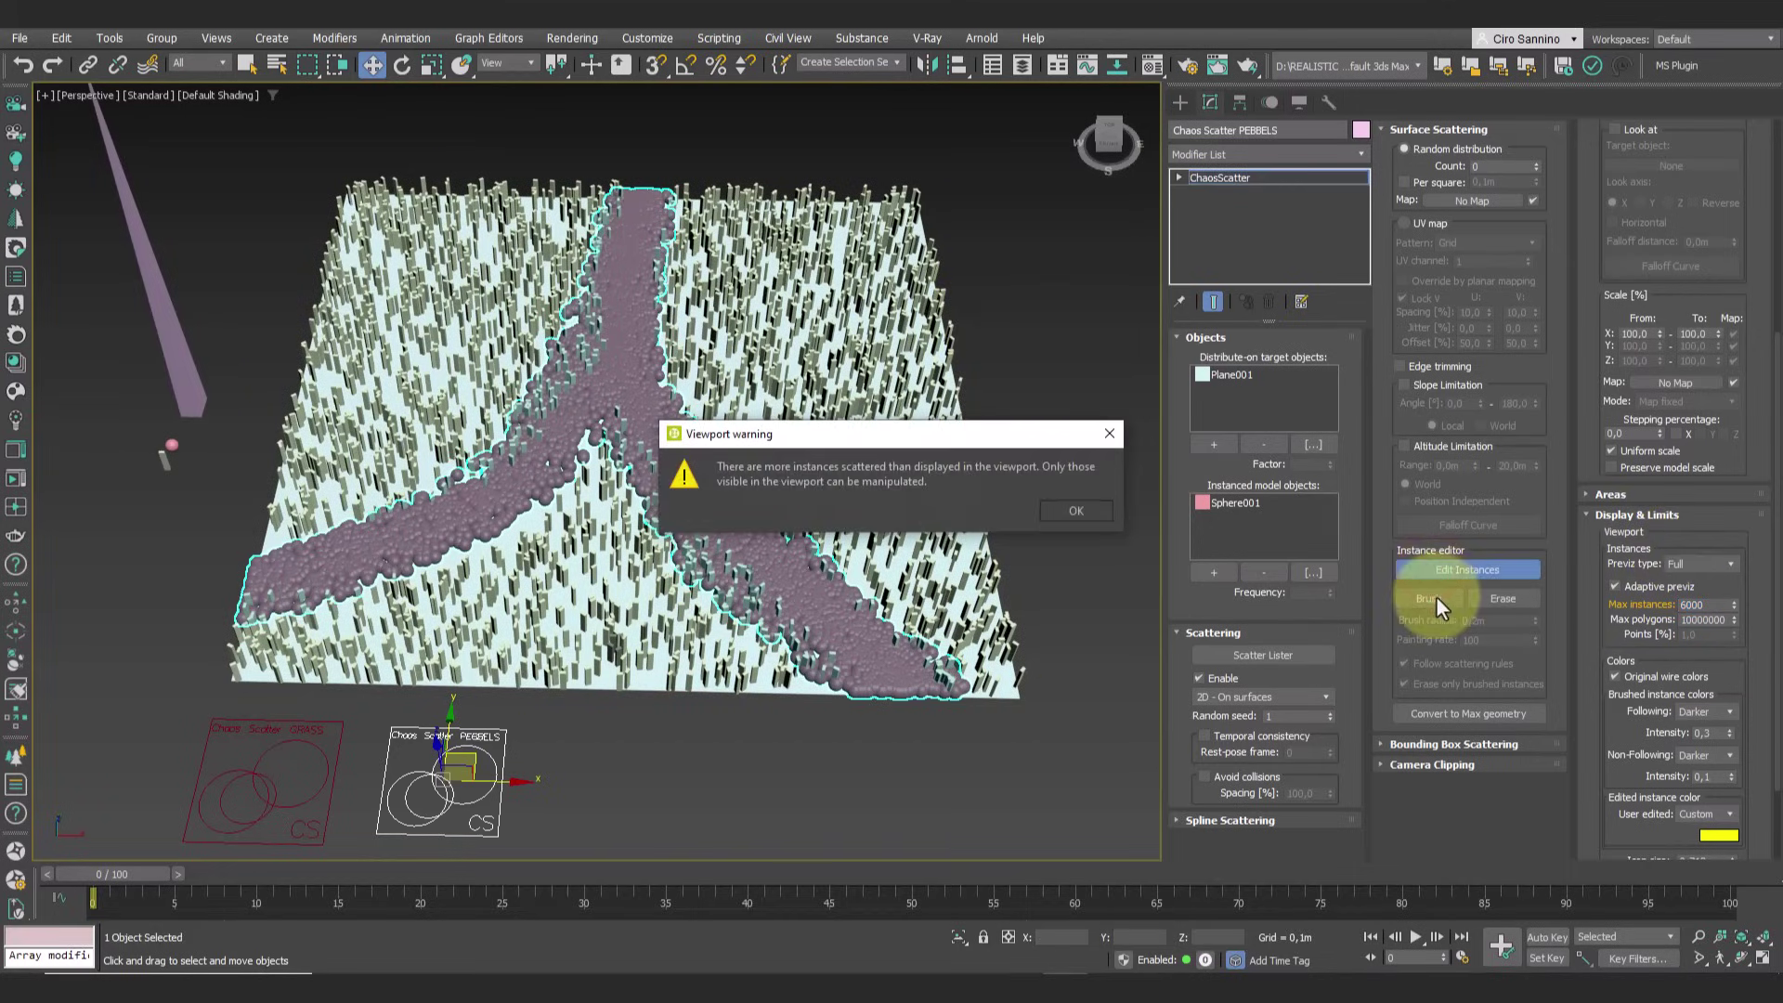
pyautogui.click(1074, 509)
pyautogui.click(1423, 599)
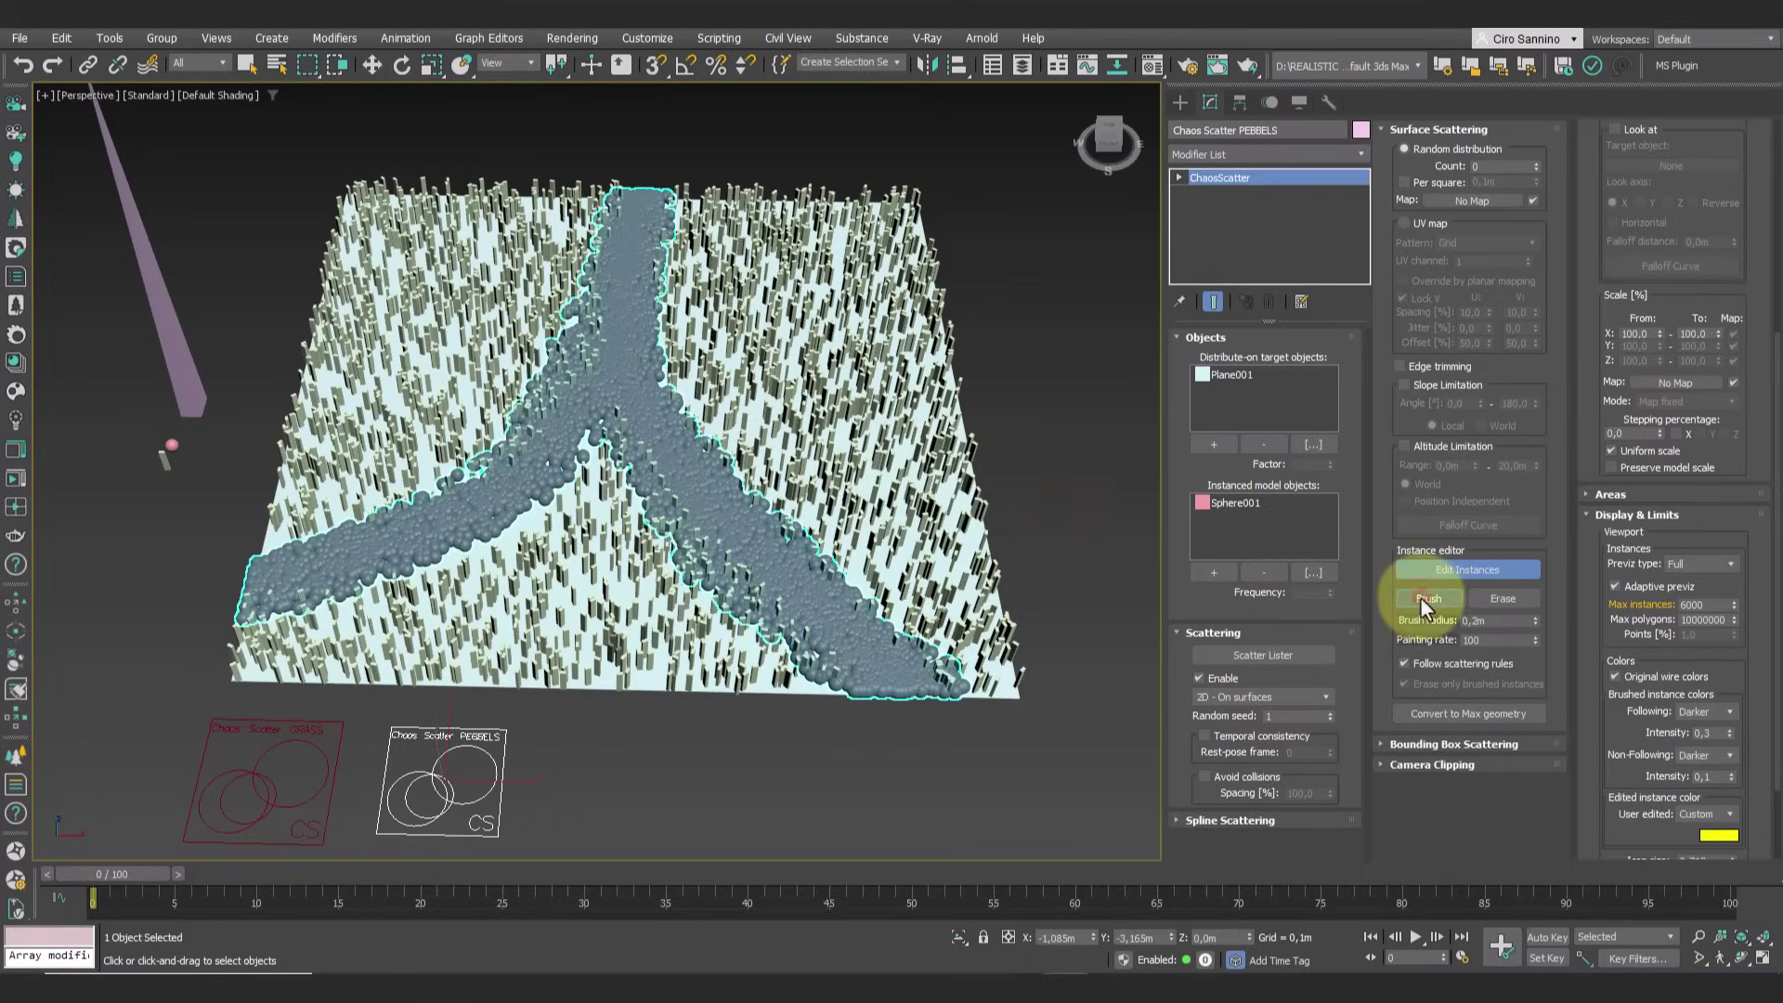
pyautogui.moveTo(659, 279)
pyautogui.mouseDown()
pyautogui.moveTo(637, 231)
pyautogui.moveTo(576, 470)
pyautogui.moveTo(378, 569)
pyautogui.moveTo(212, 622)
pyautogui.mouseUp()
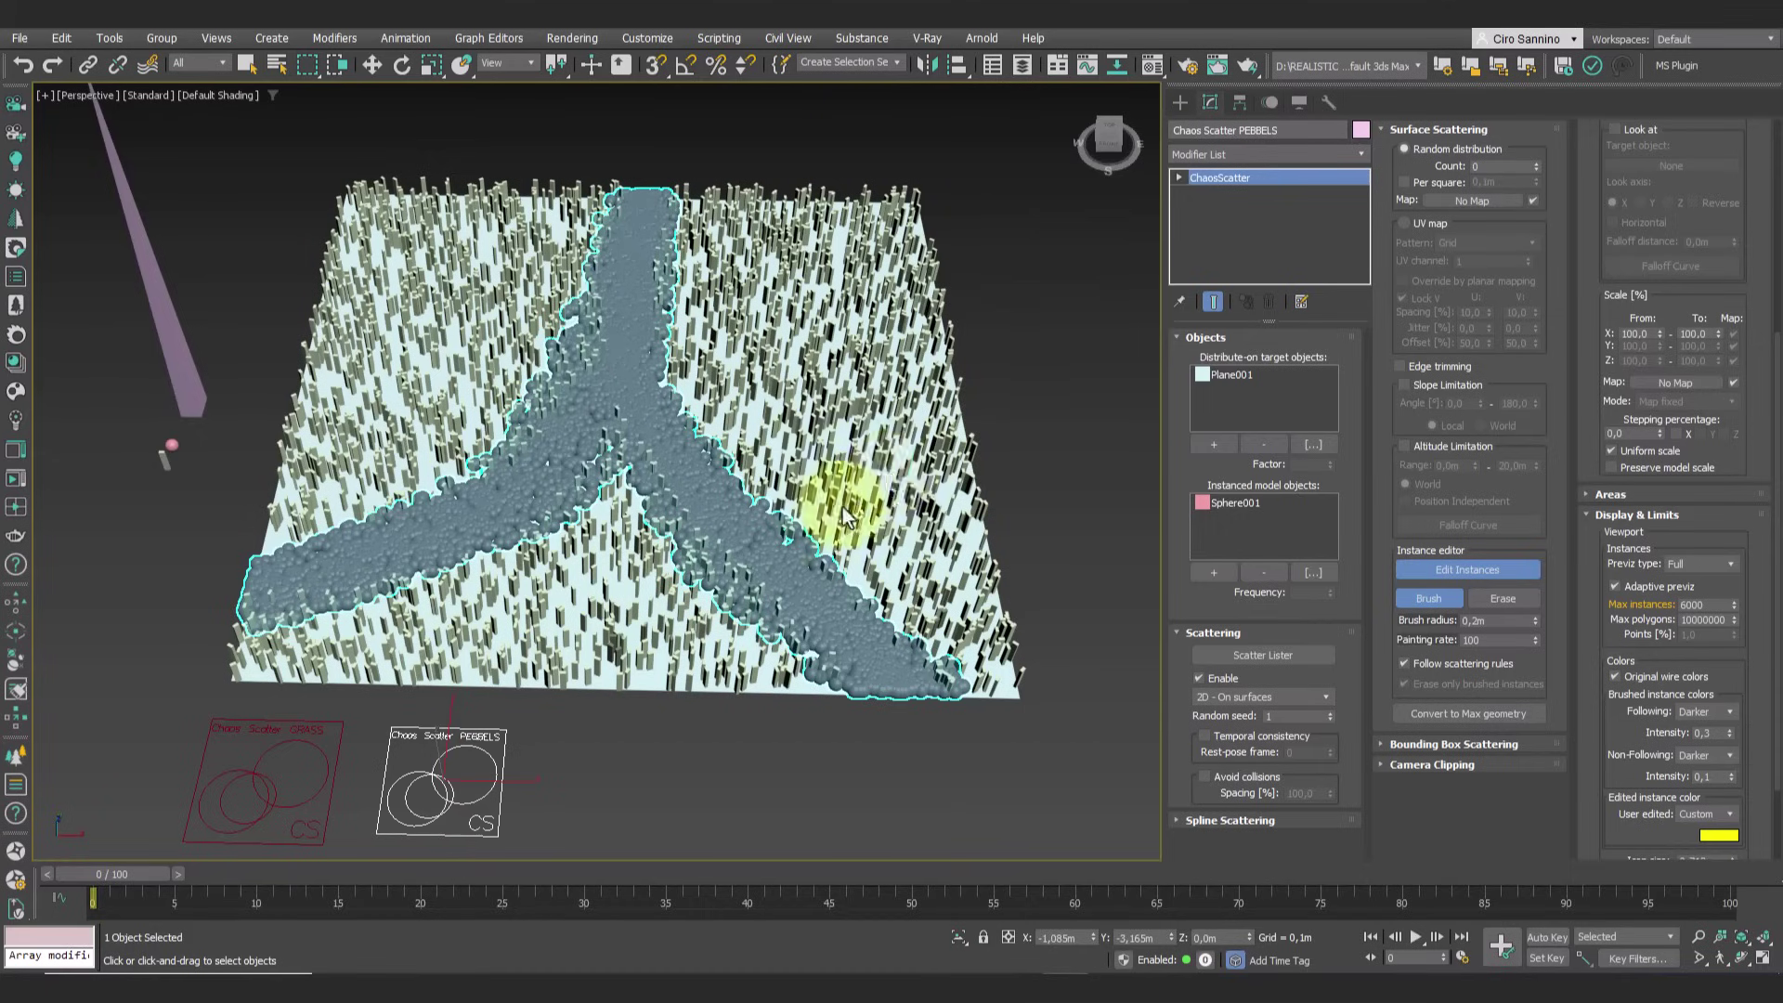
# Turn on Avoid collisions for the pebbles with 40% spacing
pyautogui.scroll(5, 835, 505)
pyautogui.moveTo(716, 597); pyautogui.dragTo(756, 529, button='middle')
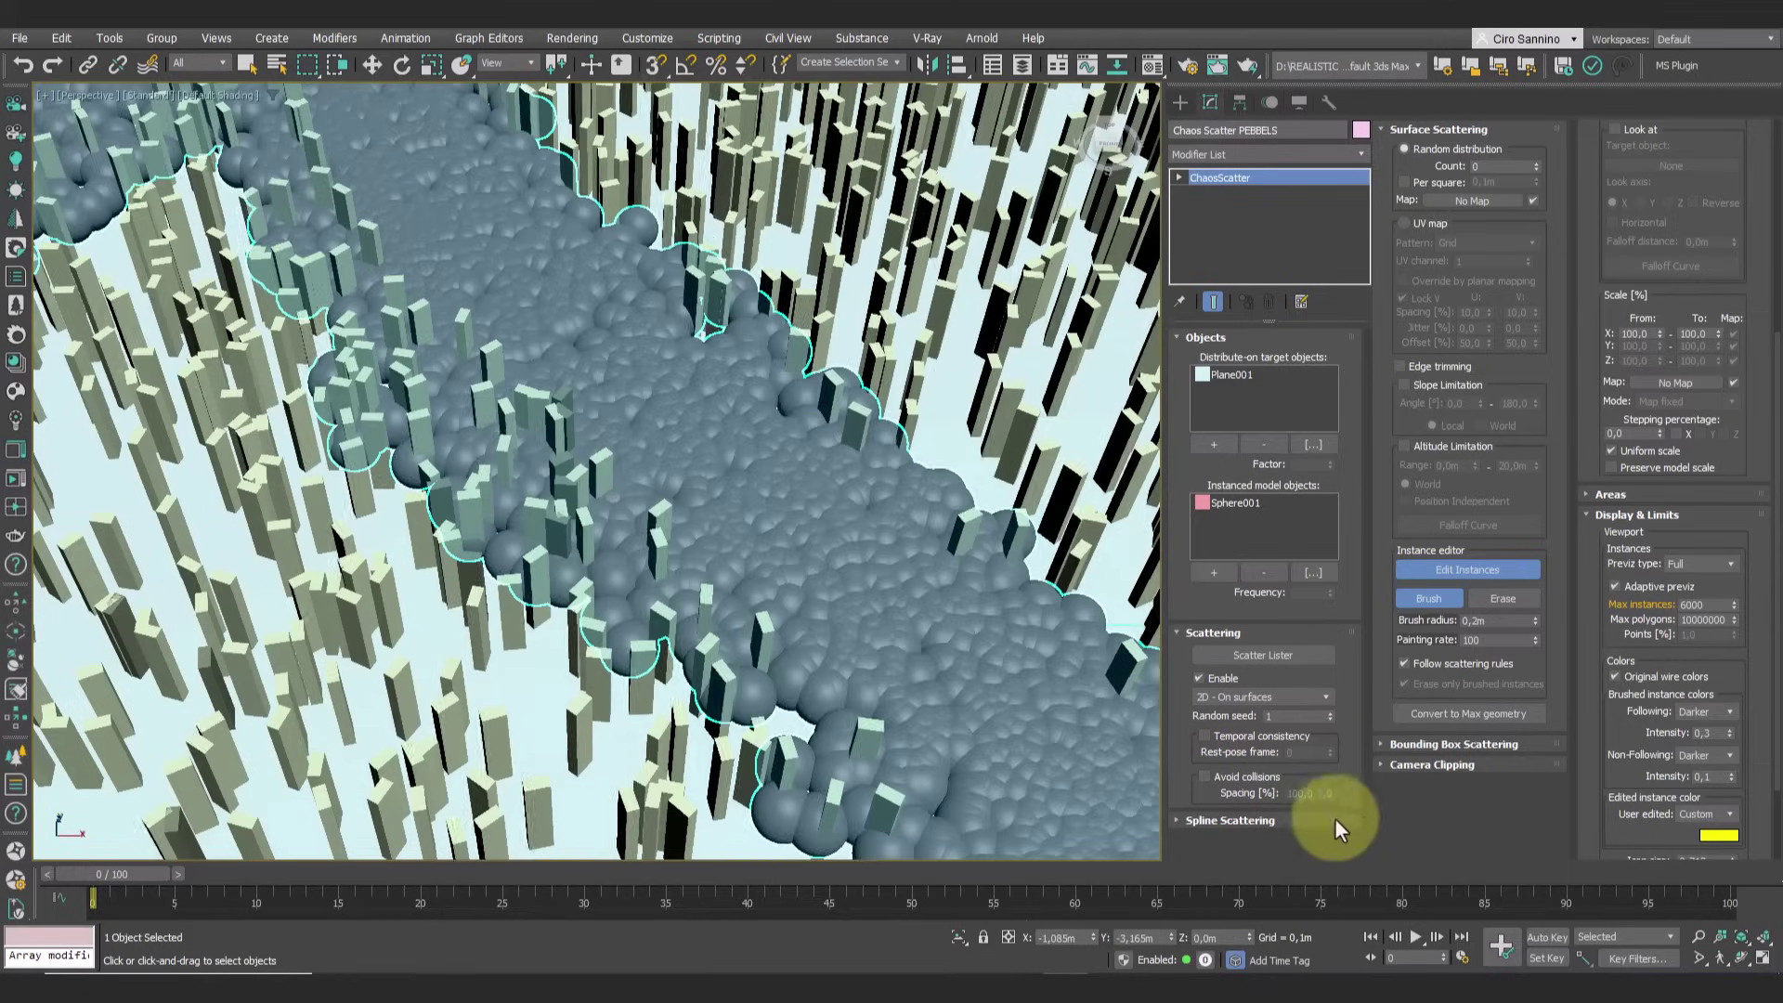
pyautogui.click(1204, 776)
pyautogui.doubleClick(1313, 792)
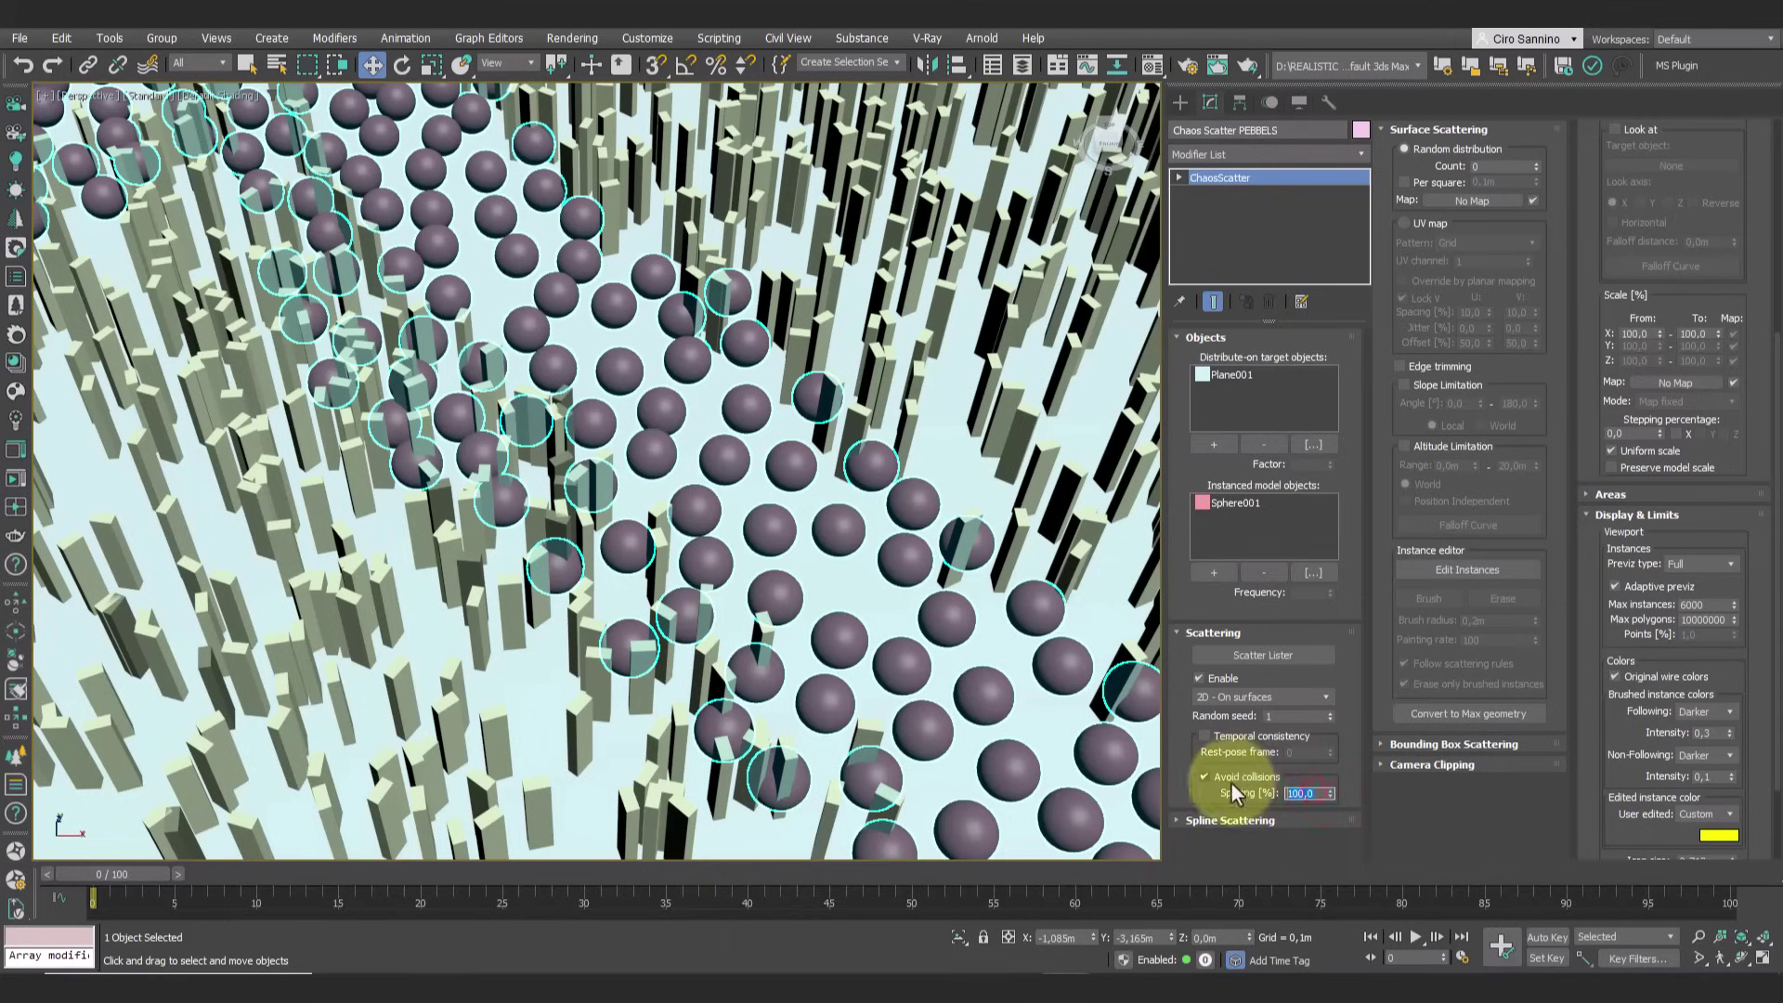
pyautogui.write('30')
pyautogui.press('Return')
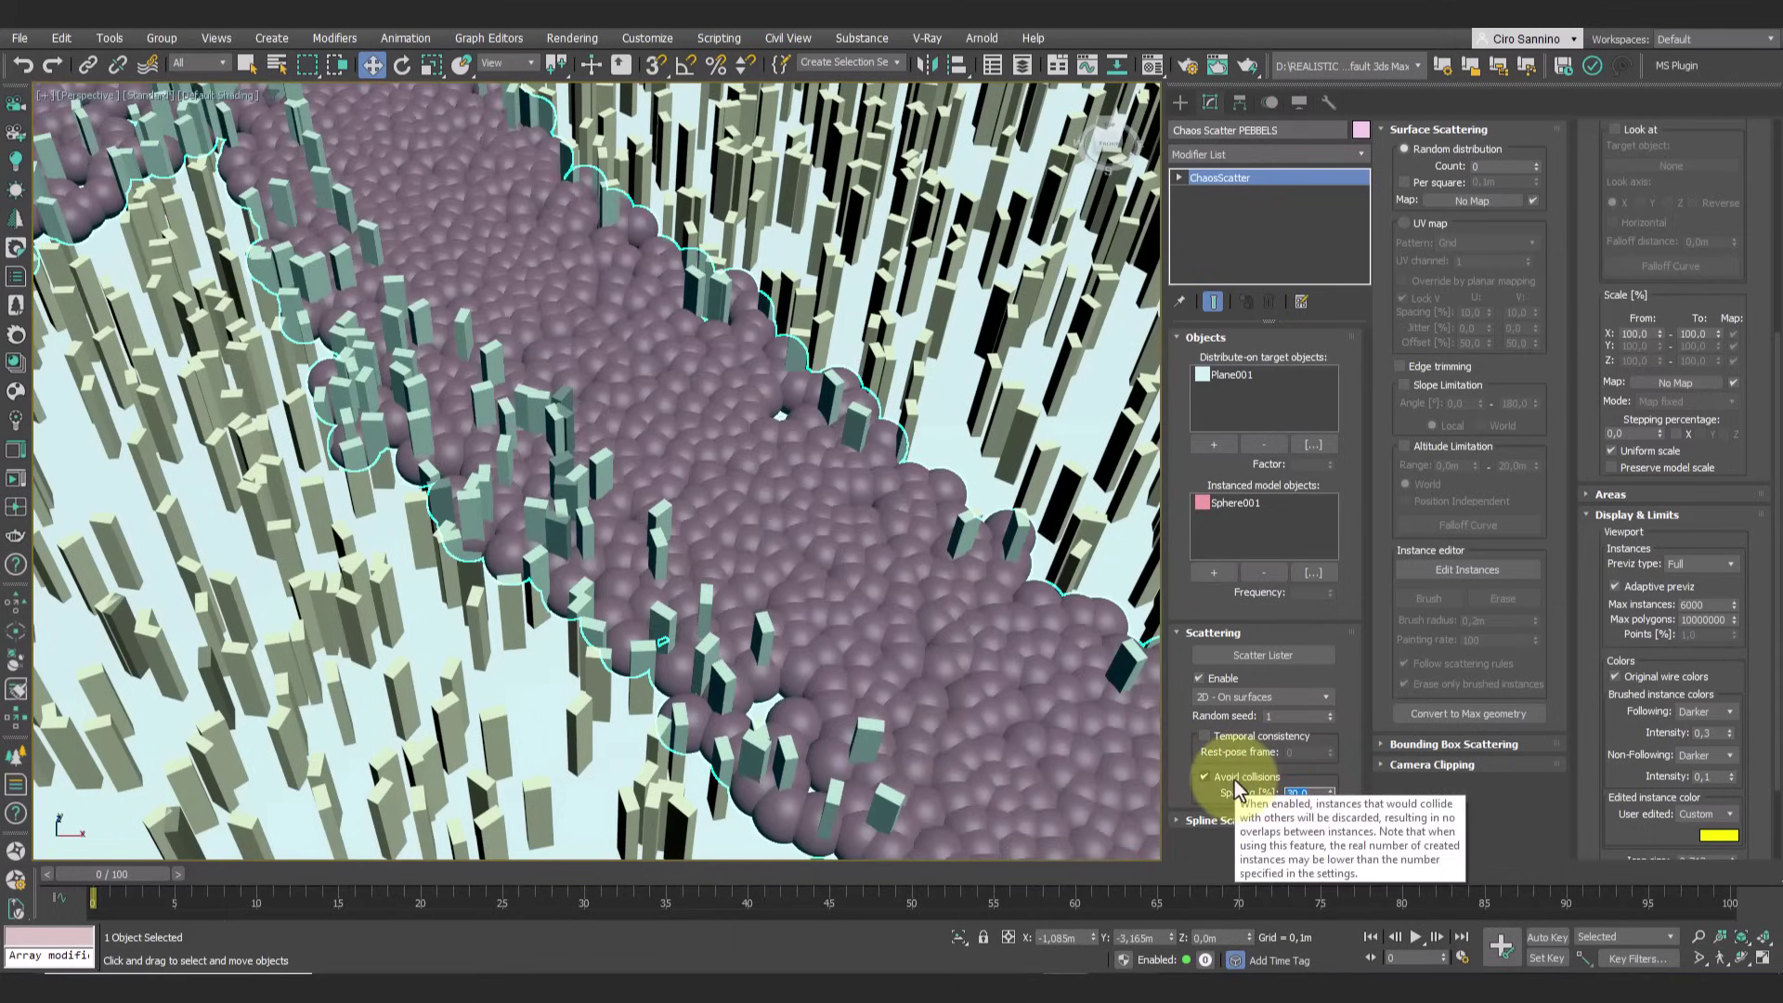
pyautogui.write('40')
pyautogui.press('Return')
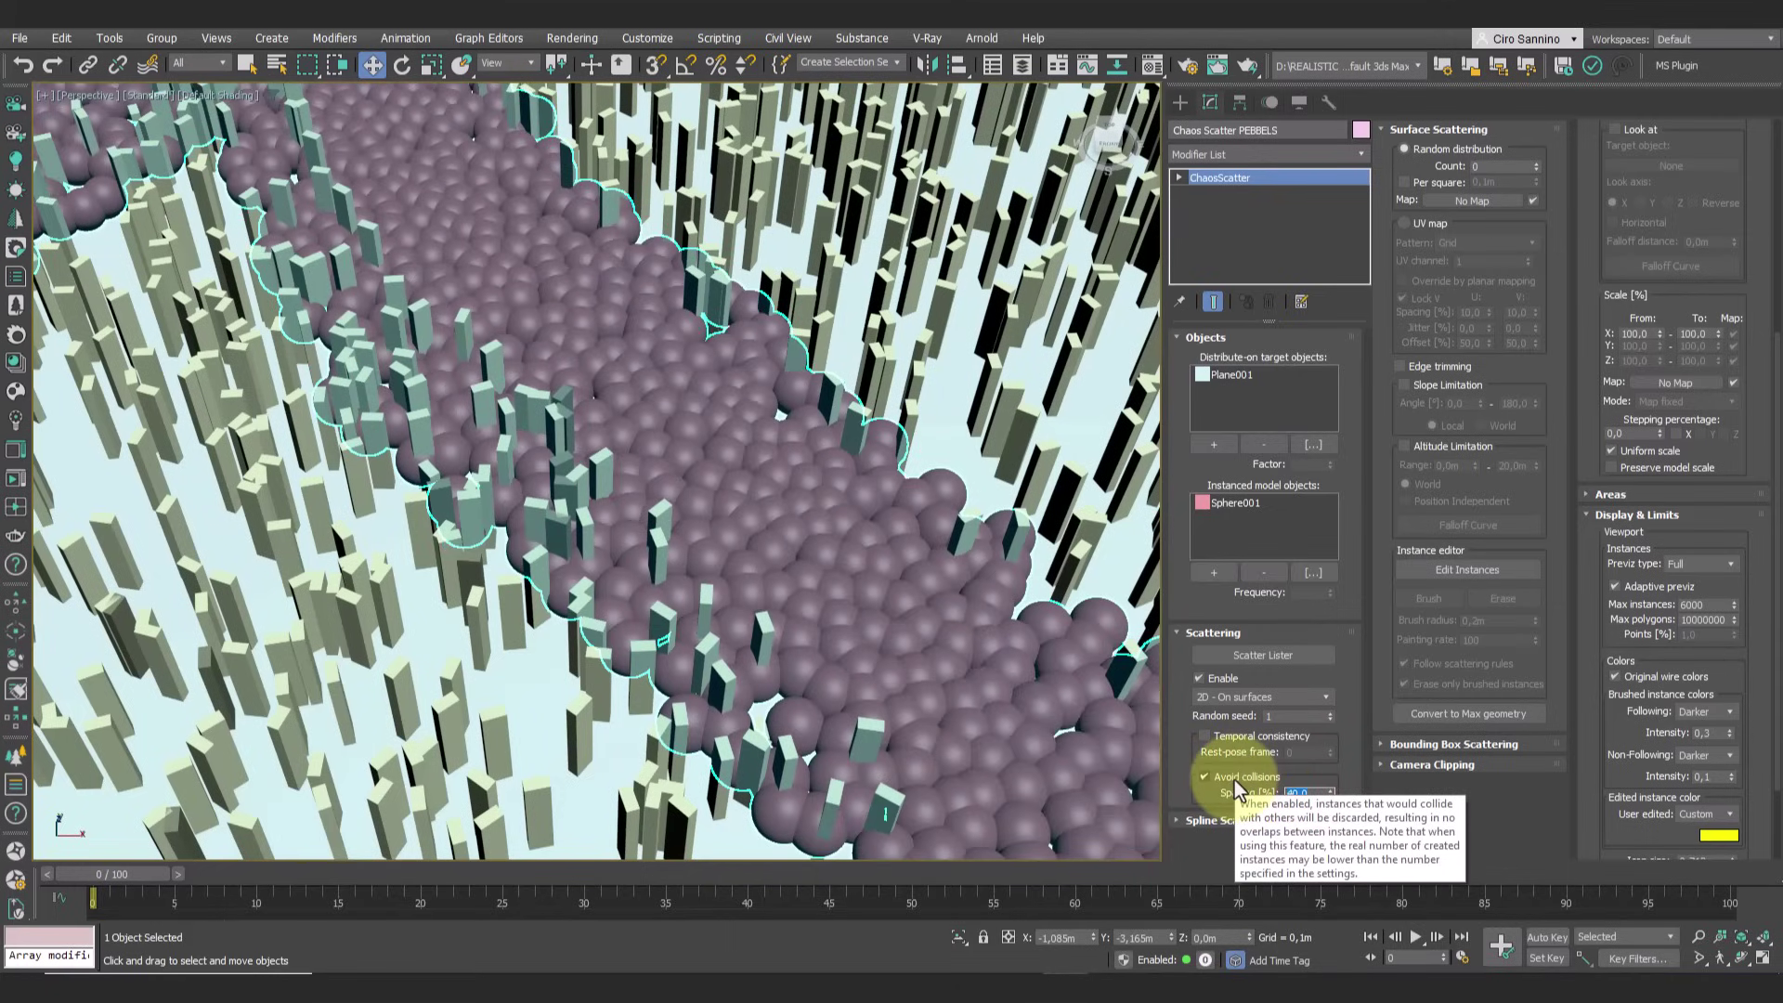
# Create a third Chaos Scatter object below the plane
pyautogui.scroll(-10, 756, 298)
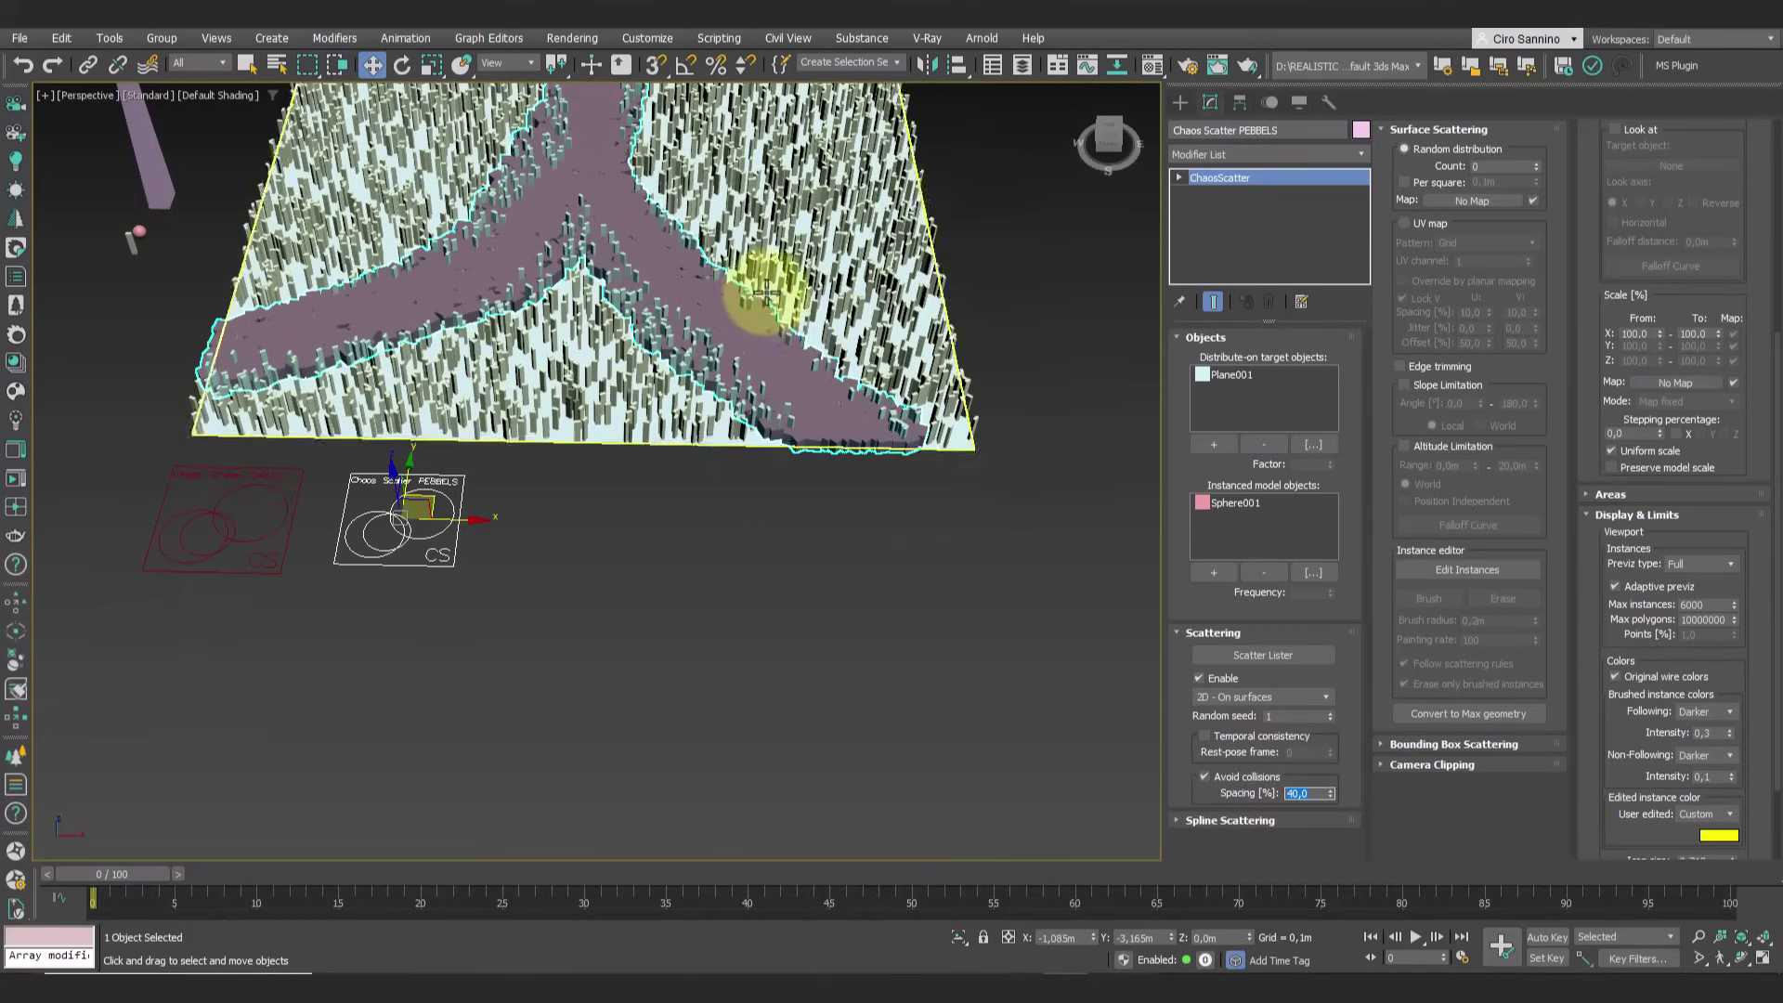
pyautogui.moveTo(756, 288); pyautogui.dragTo(827, 485, button='middle')
pyautogui.scroll(5, 843, 437)
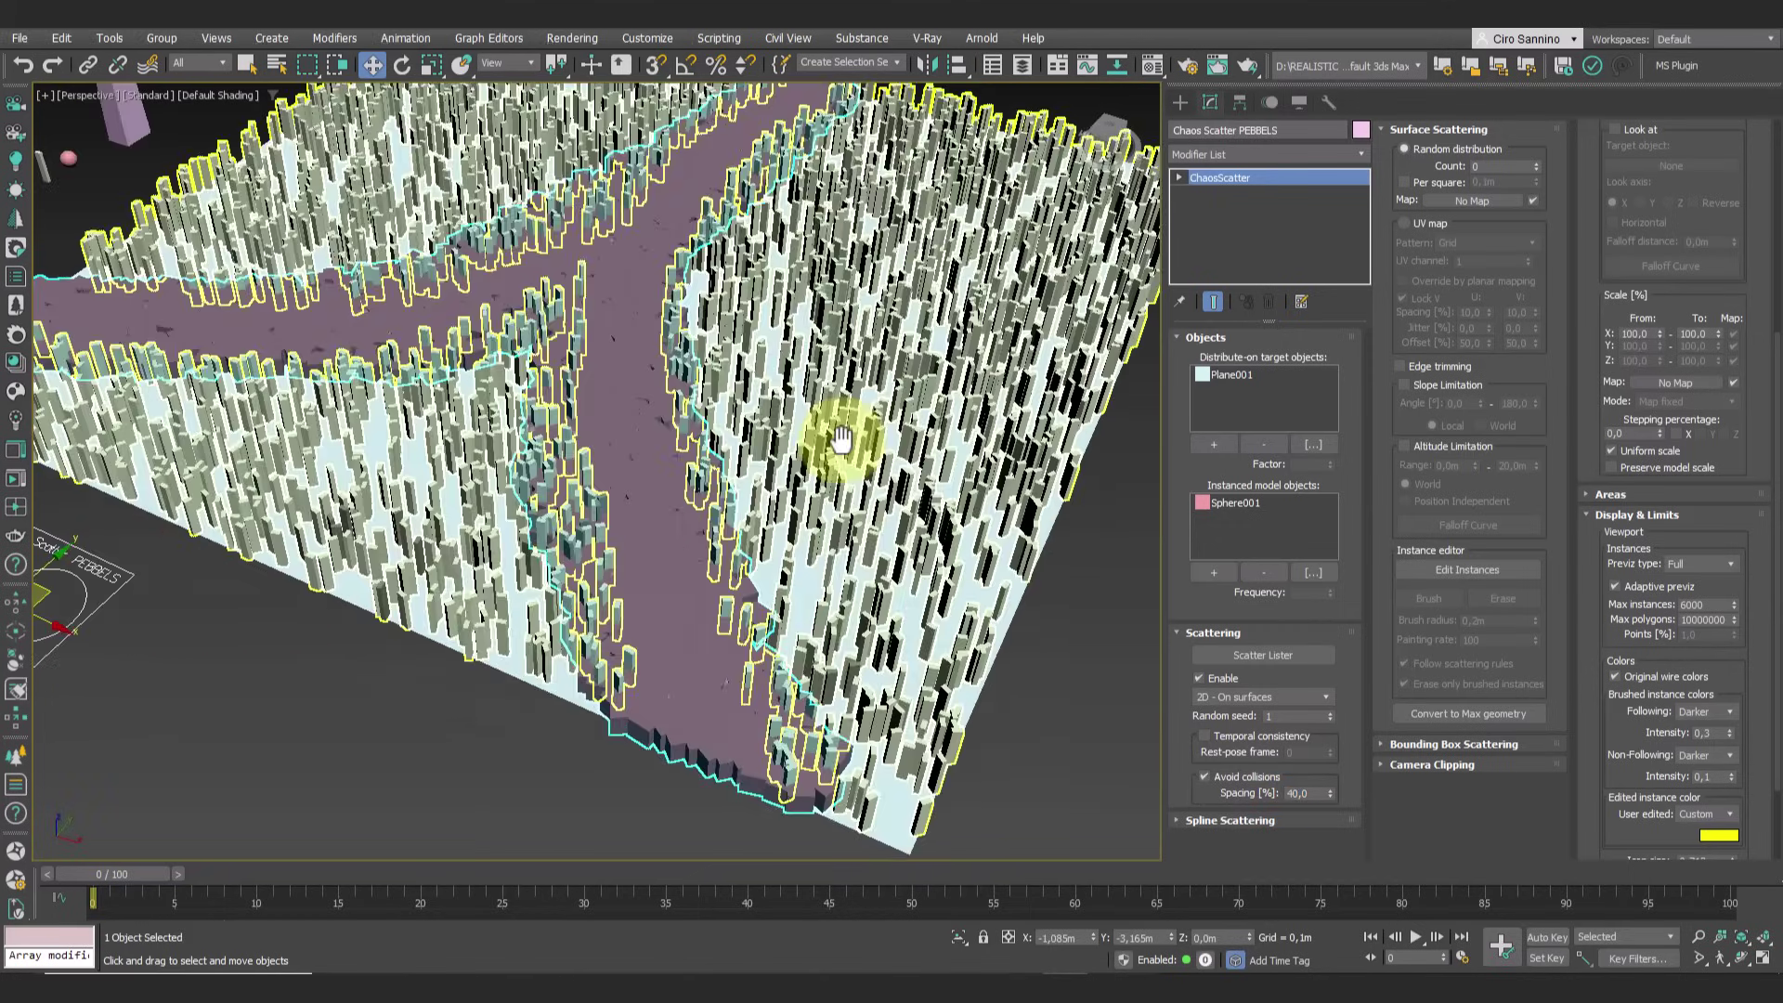
pyautogui.click(19, 813)
pyautogui.moveTo(407, 655); pyautogui.dragTo(460, 707)
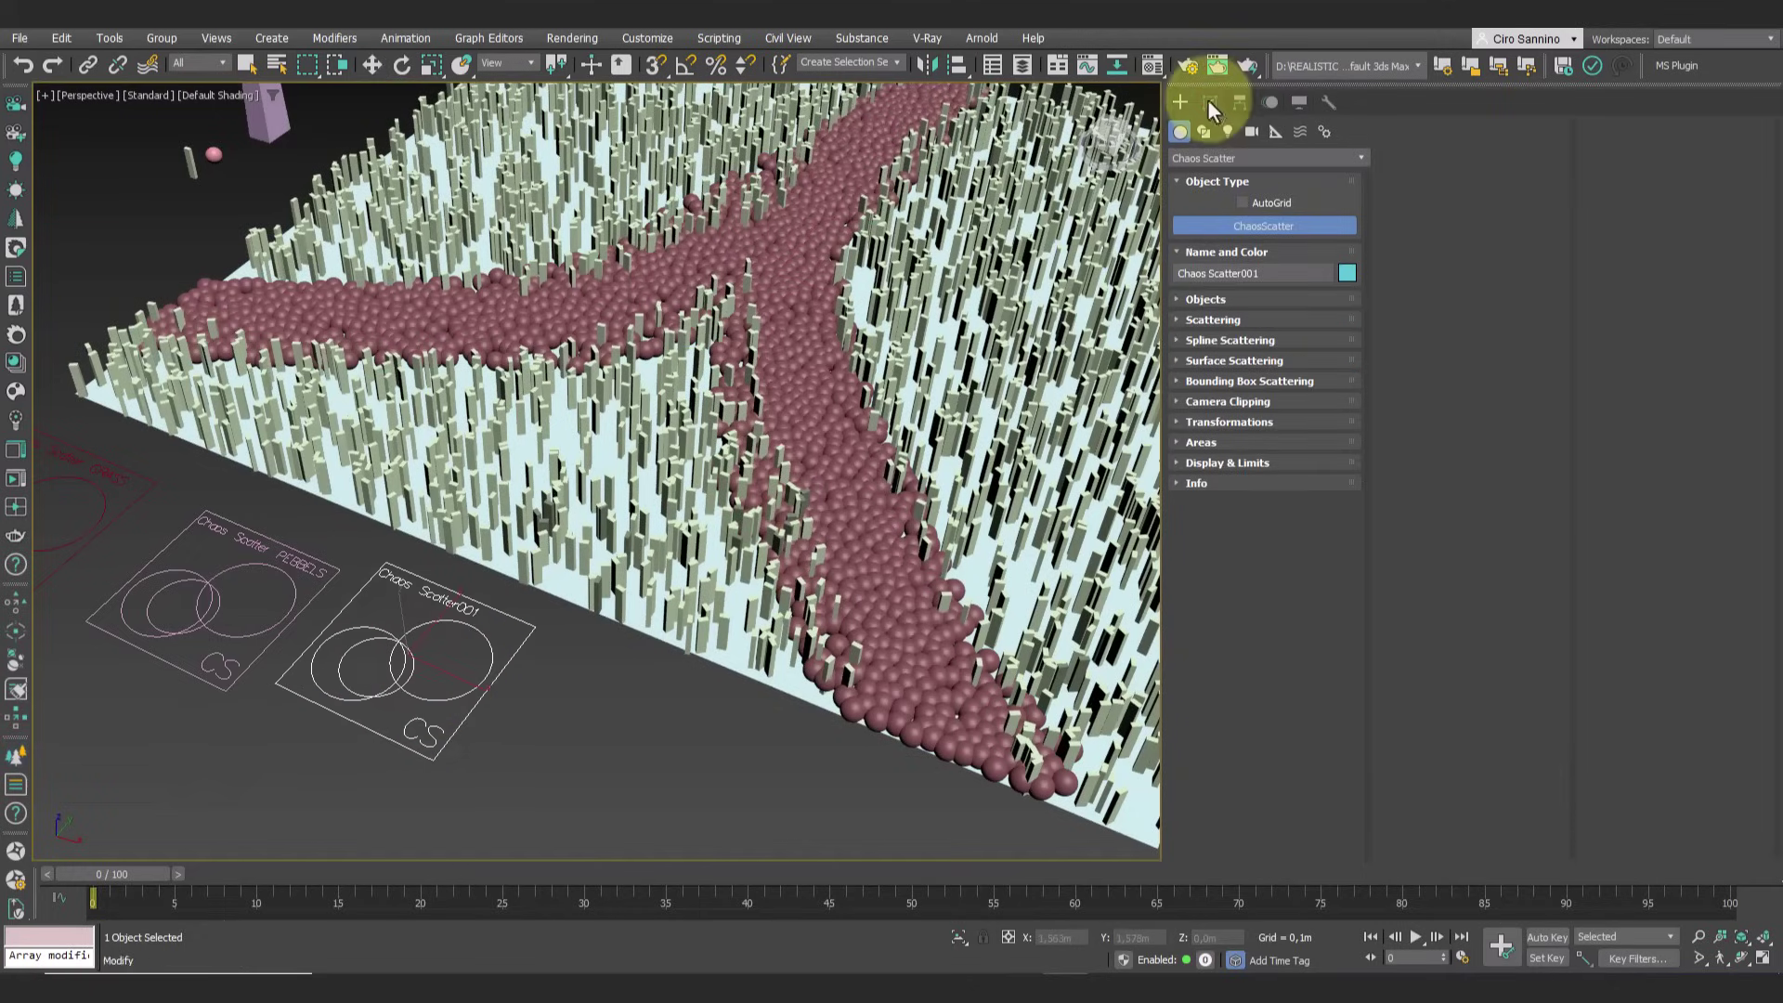
# Rename the new scatter to Chaos Scatter TREES
pyautogui.click(1210, 104)
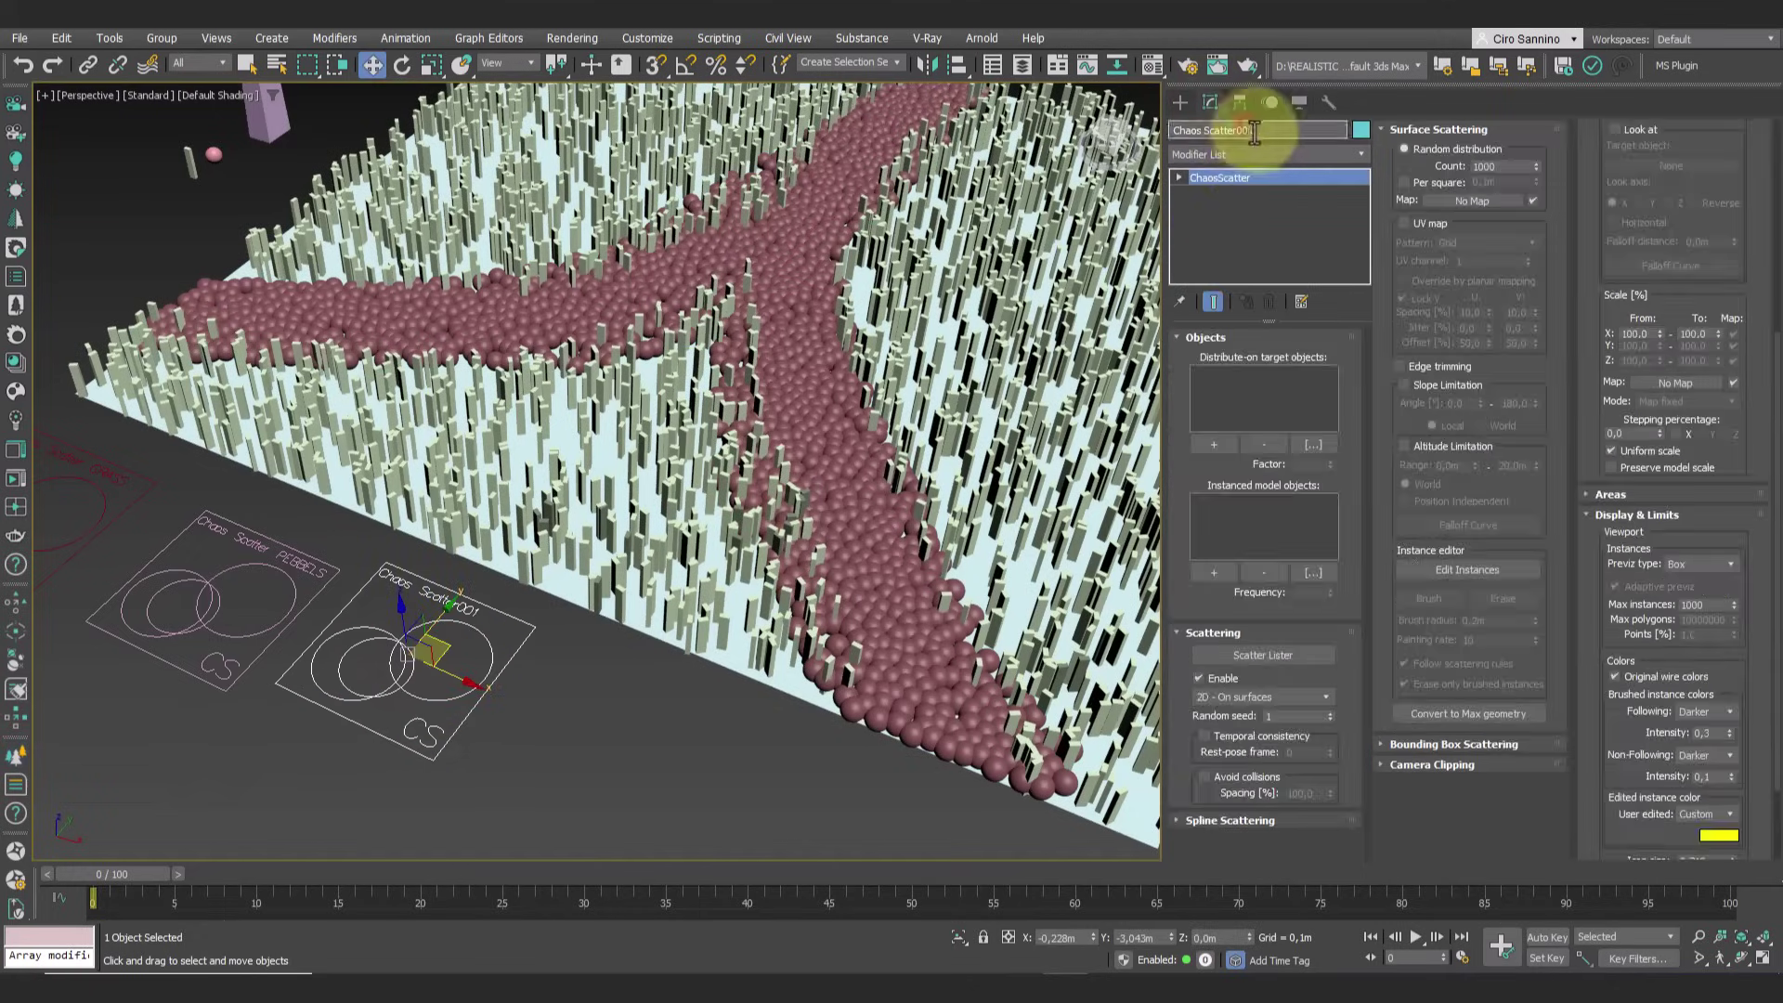
pyautogui.doubleClick(1245, 130)
pyautogui.write('TREE')
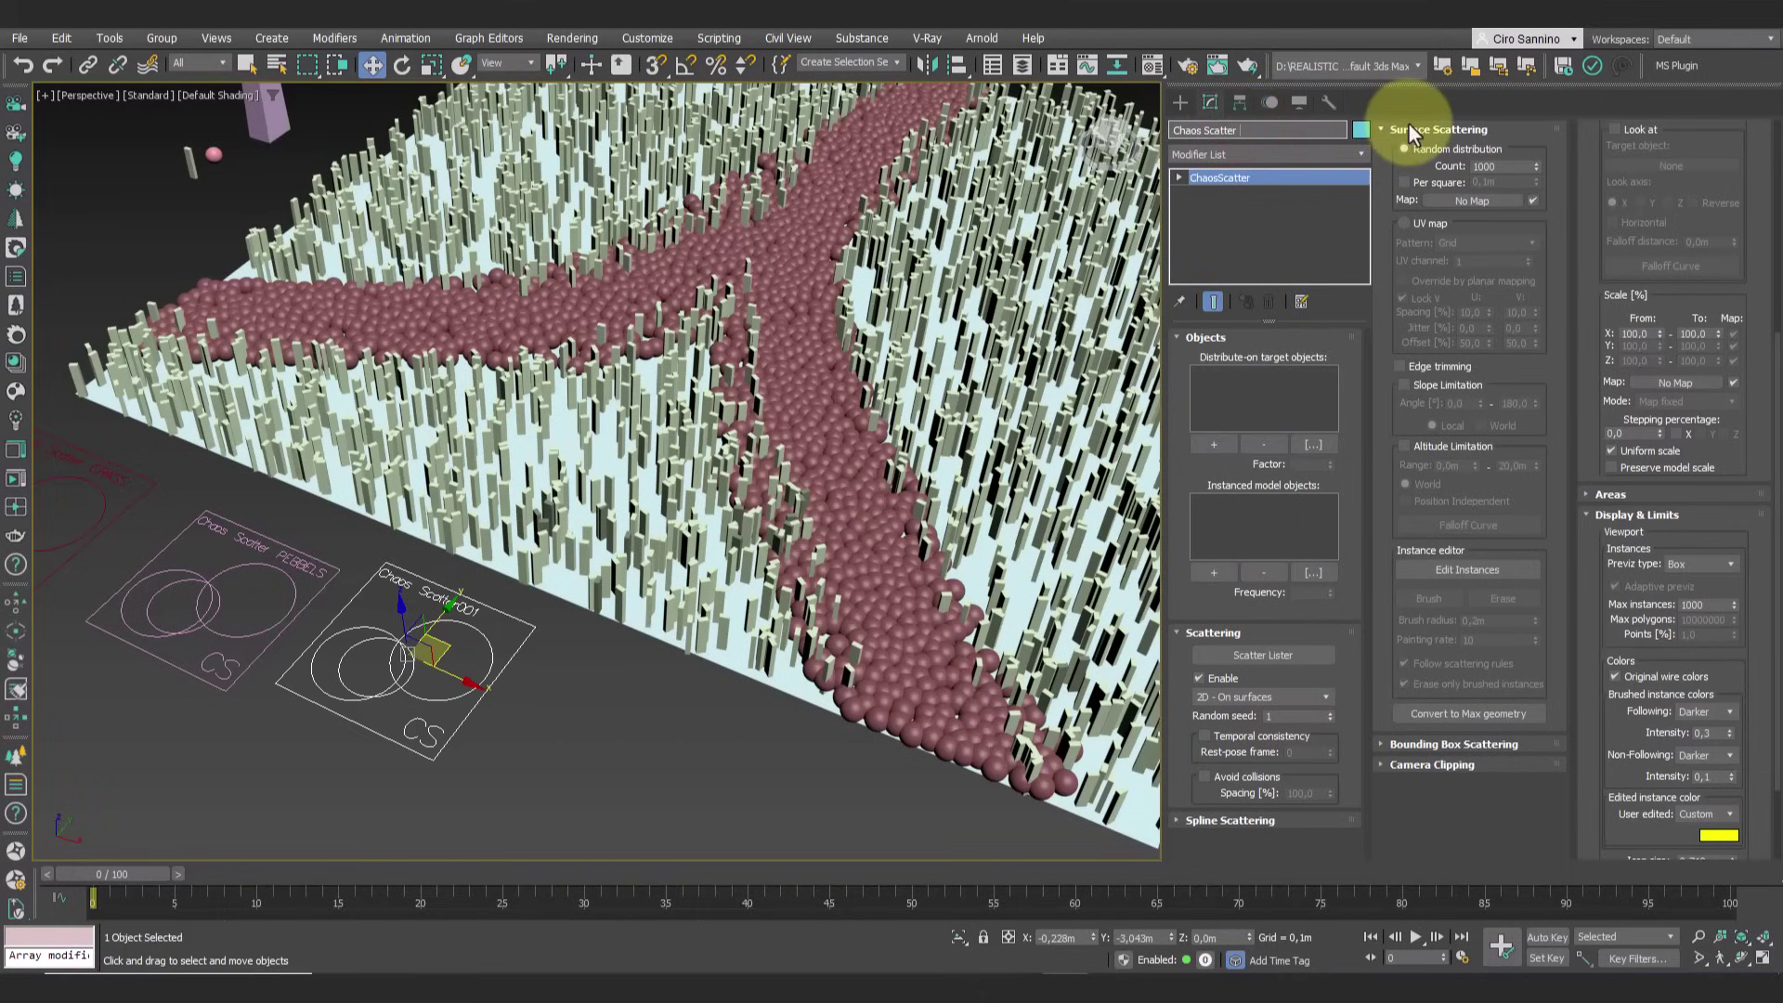
pyautogui.write('S')
pyautogui.scroll(-6, 625, 457)
pyautogui.moveTo(607, 314); pyautogui.dragTo(616, 355, button='middle')
# Scatter 30 Pyramid001 instances onto Plane001
pyautogui.click(1225, 444)
pyautogui.click(748, 411)
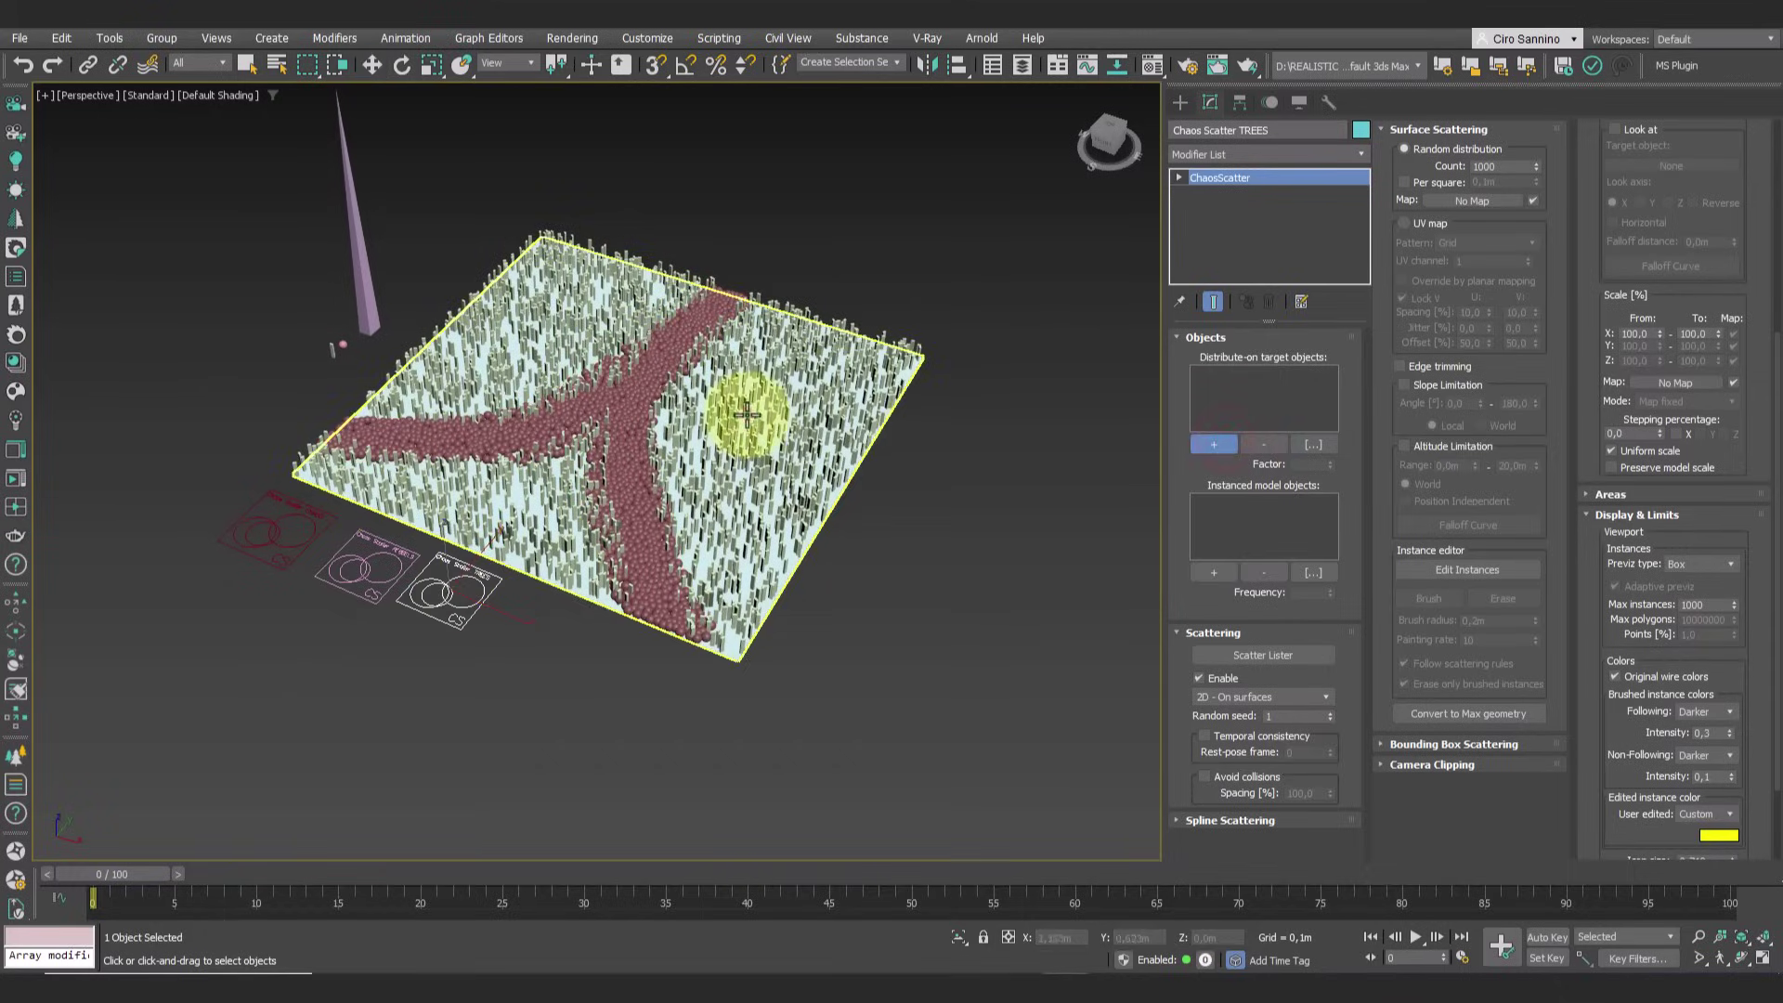
pyautogui.click(357, 228)
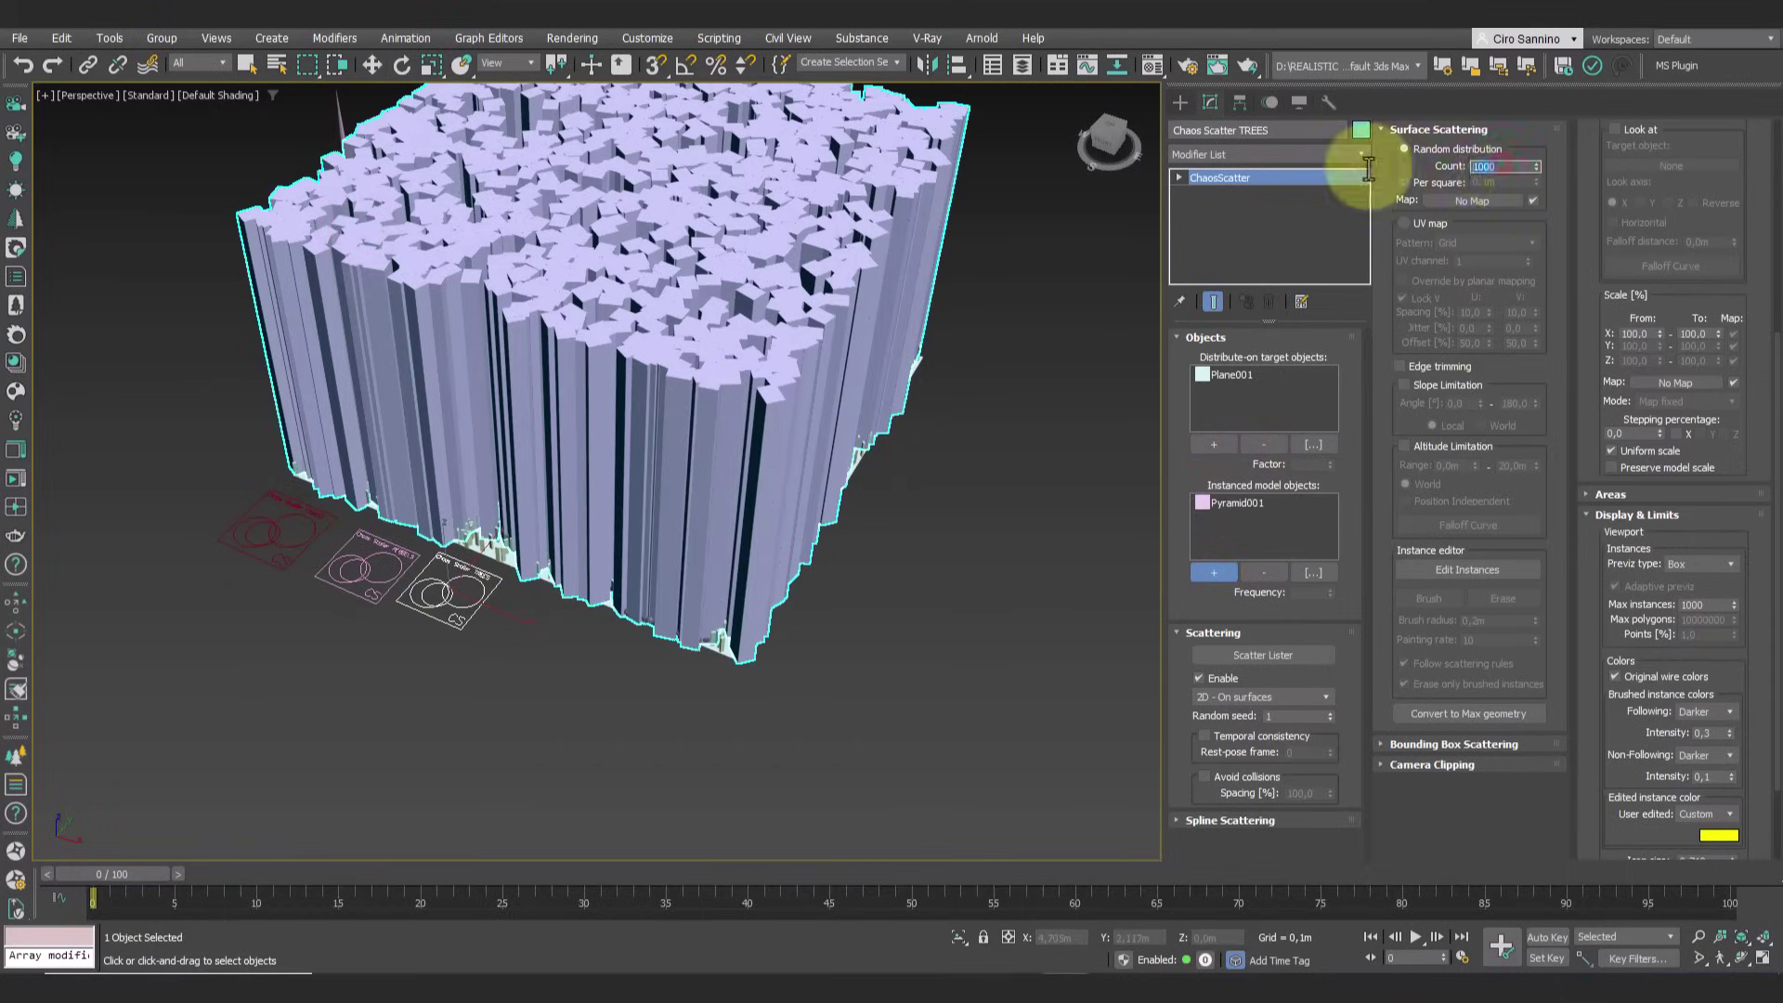
pyautogui.write('30')
pyautogui.press('Return')
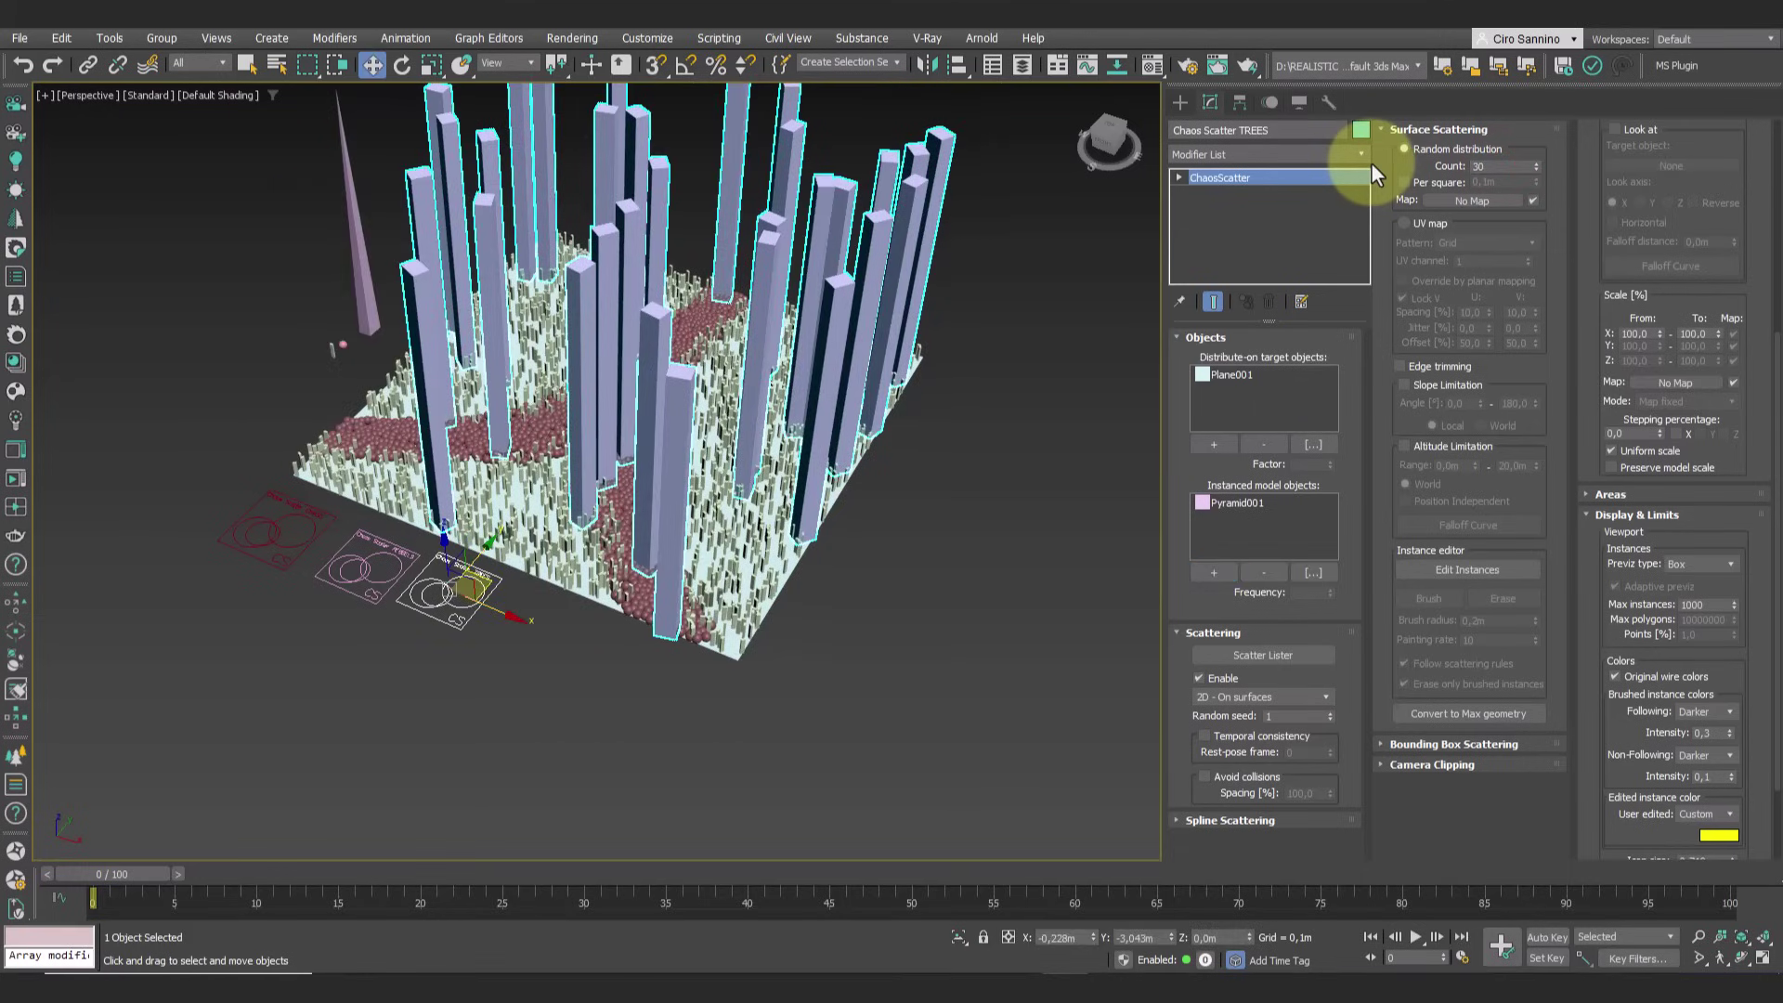
# Set the trees' Previz type to Full to show whole pyramids
pyautogui.click(1691, 565)
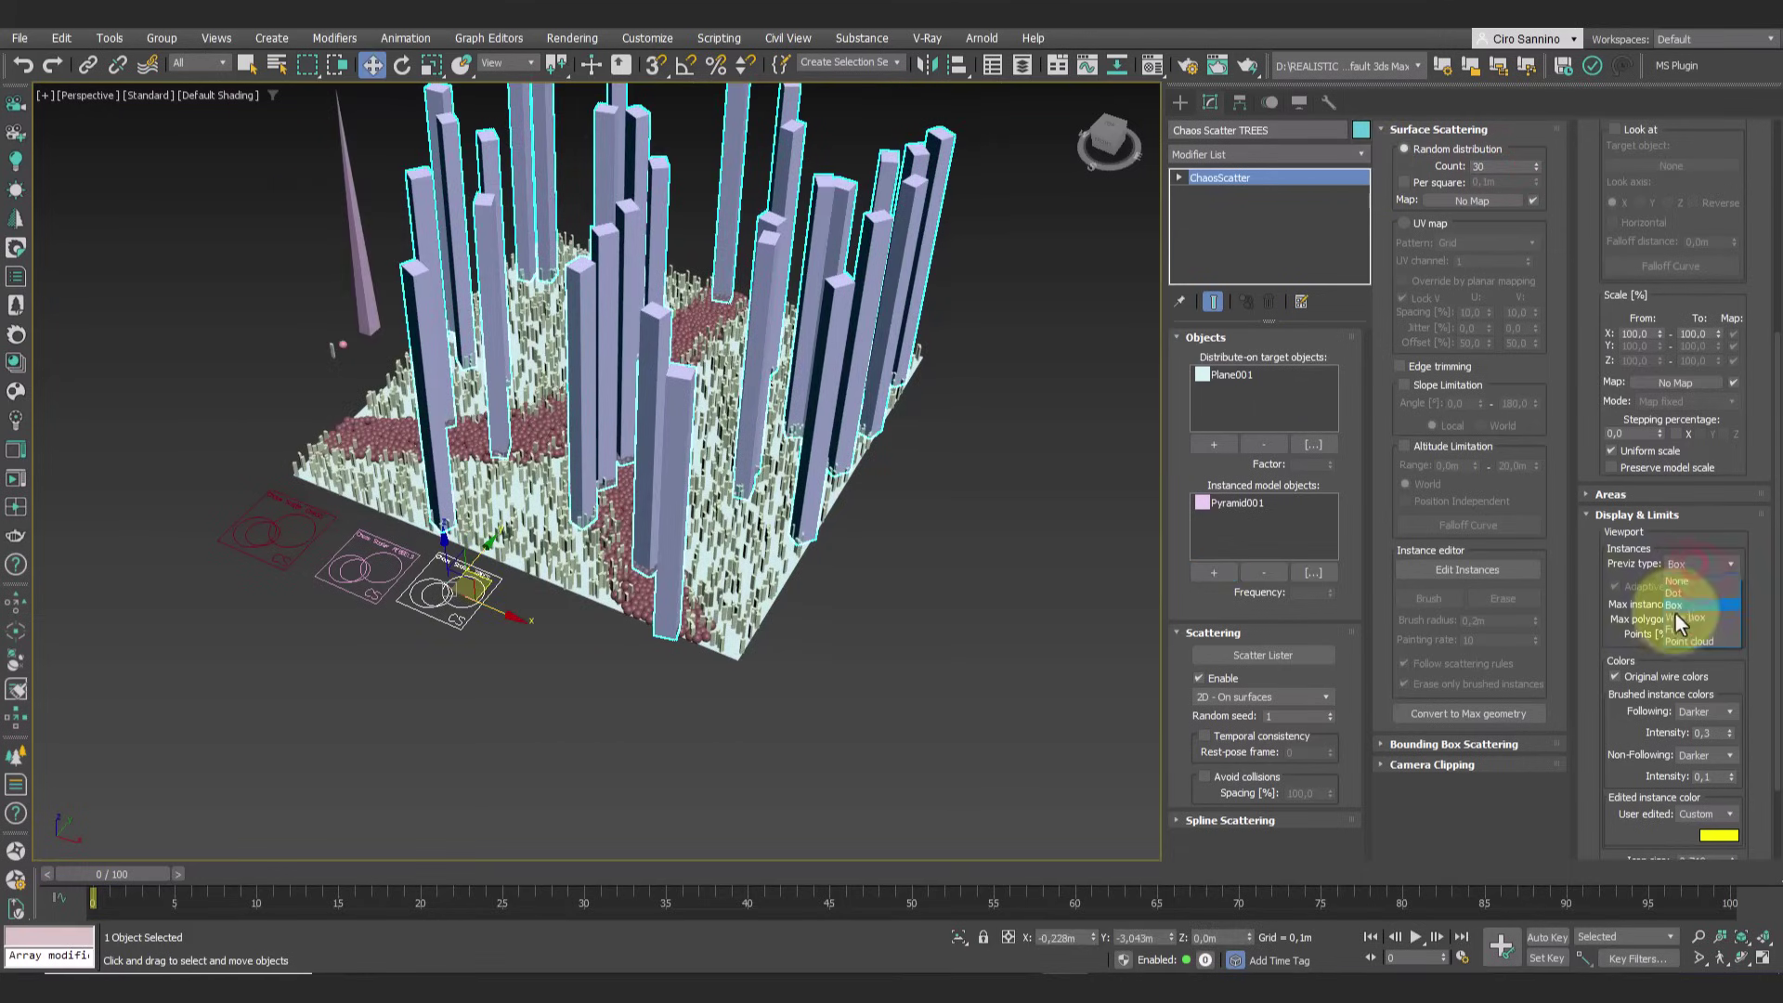
pyautogui.click(1673, 629)
pyautogui.keyDown('alt'); pyautogui.moveTo(848, 390); pyautogui.dragTo(994, 493, button='middle'); pyautogui.keyUp('alt')
pyautogui.scroll(3, 894, 527)
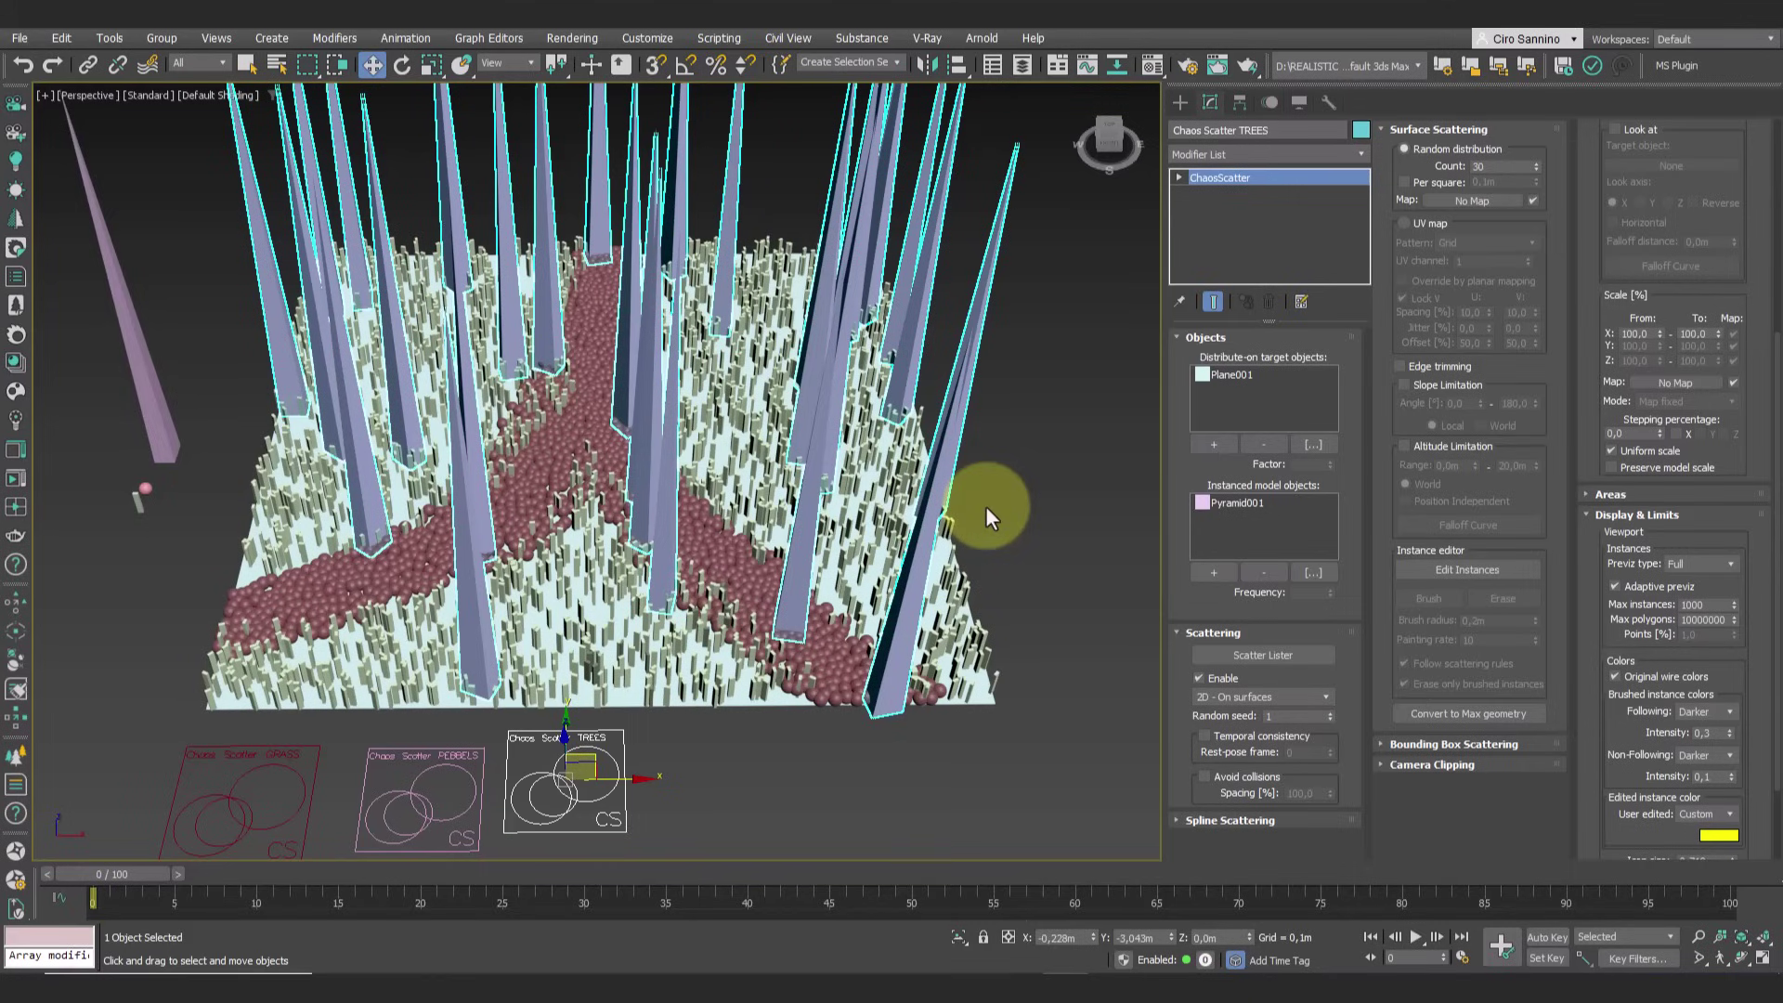
# With Edit Instances on, move one pyramid tree down-left beside the road
pyautogui.click(1489, 569)
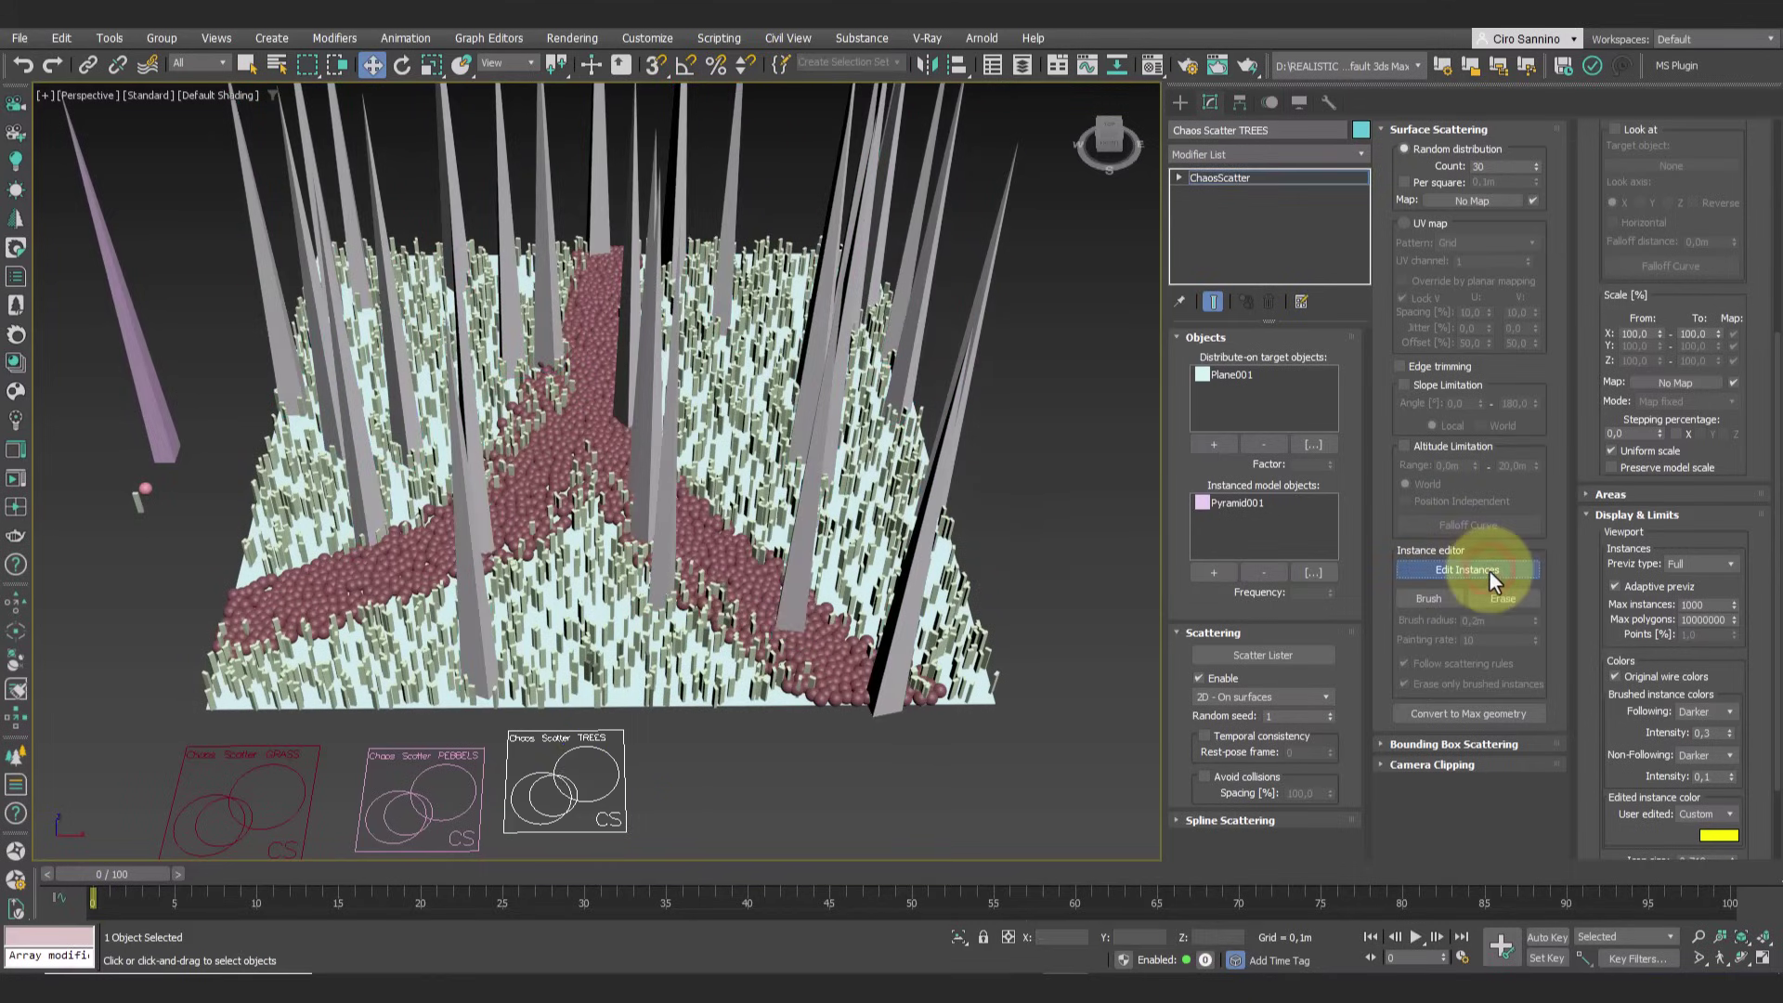
pyautogui.moveTo(778, 613); pyautogui.dragTo(850, 562)
pyautogui.moveTo(896, 668); pyautogui.dragTo(723, 469)
pyautogui.moveTo(571, 297); pyautogui.dragTo(499, 403)
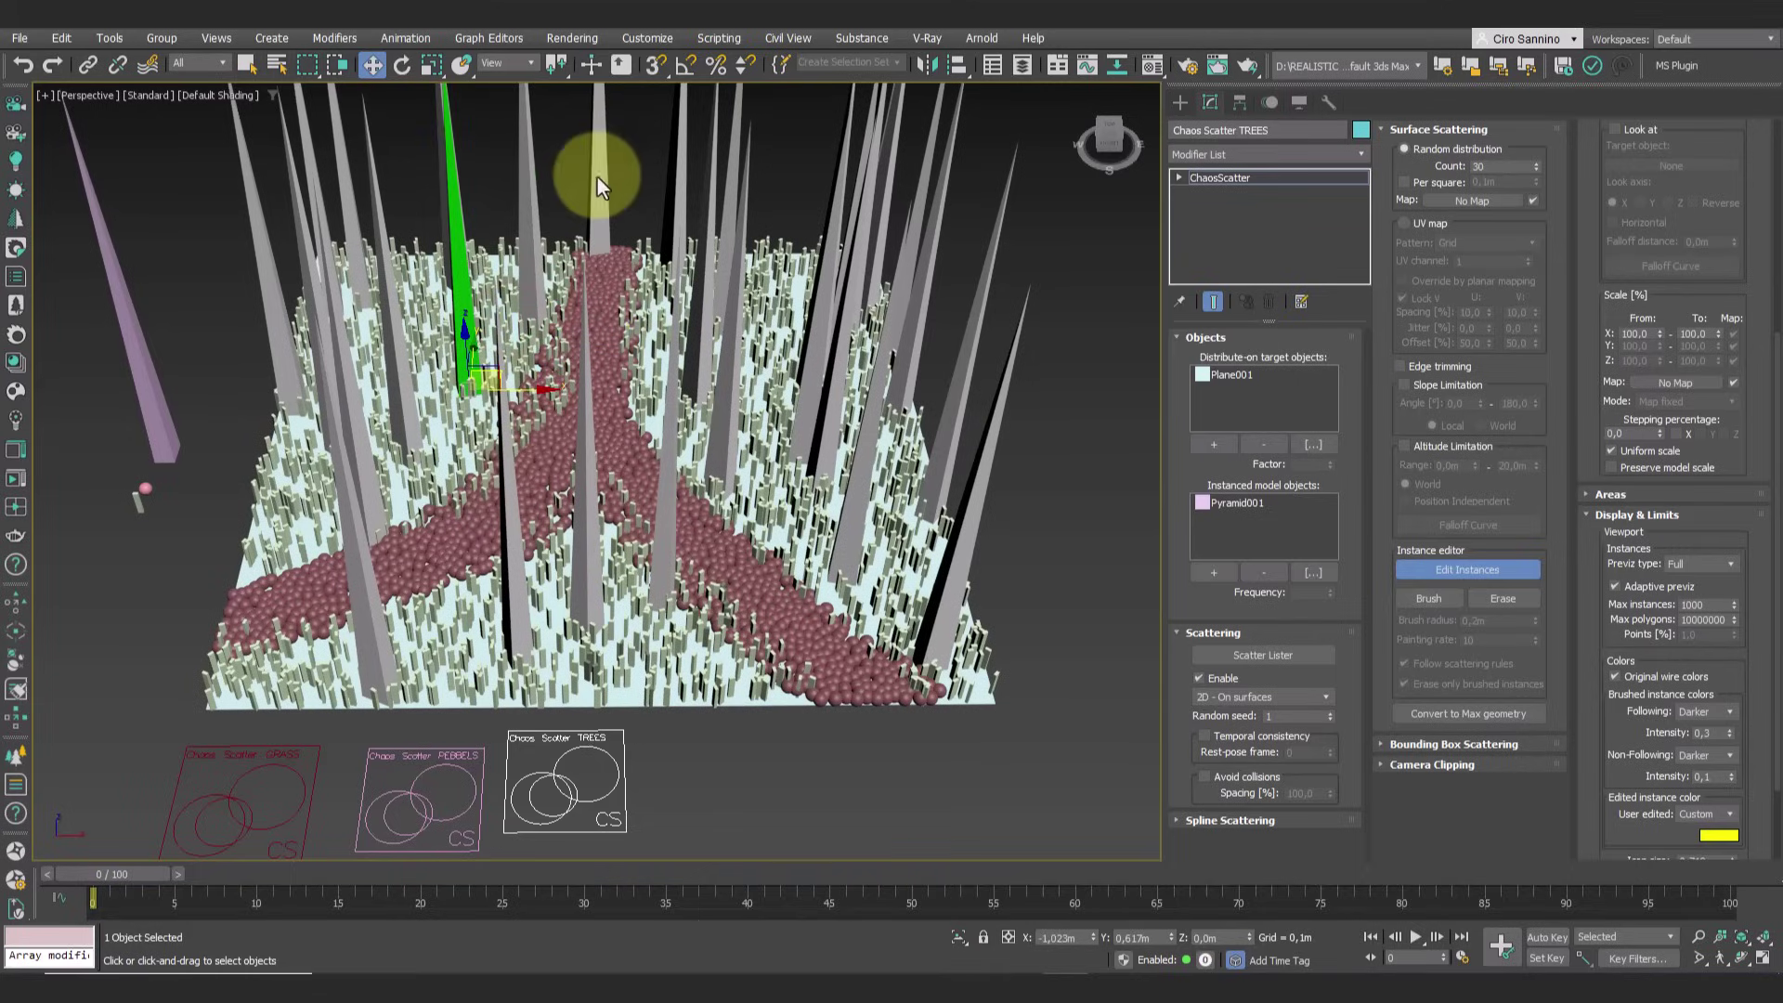
pyautogui.moveTo(596, 177); pyautogui.dragTo(581, 365)
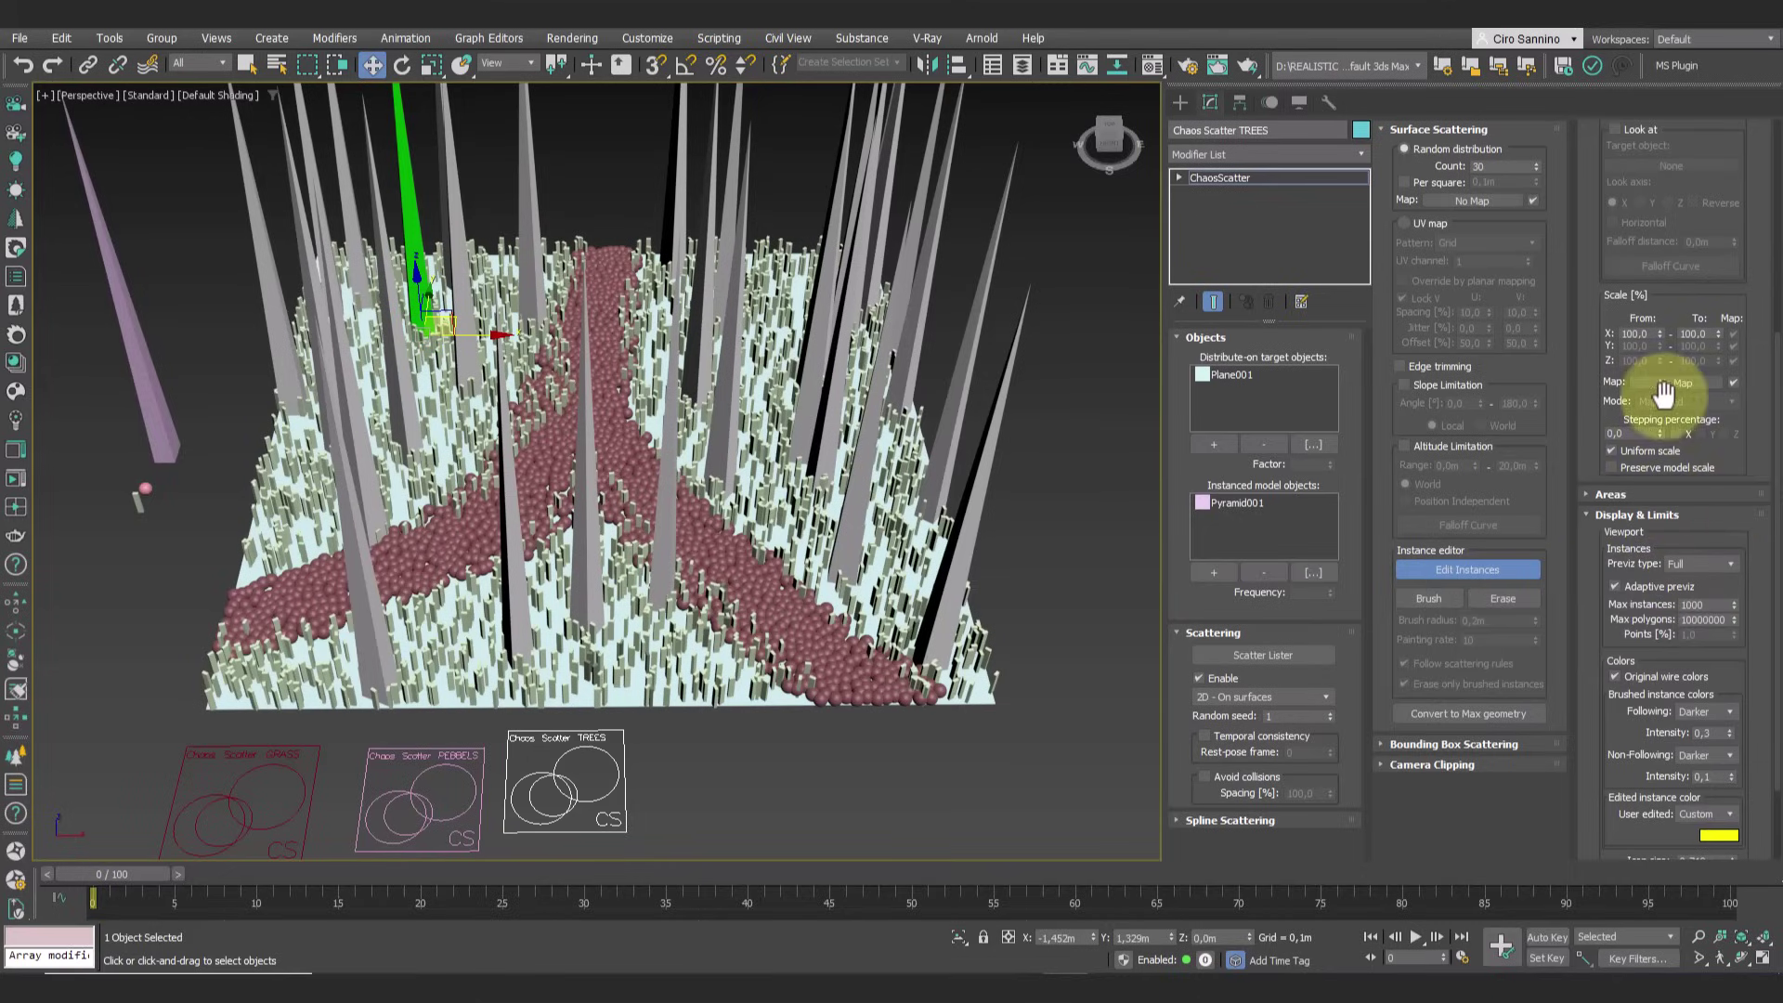
# Set the tree Scale range from 10 to 150 percent
pyautogui.click(1610, 335)
pyautogui.write('10')
pyautogui.press('Tab')
pyautogui.write('150')
pyautogui.press('Return')
pyautogui.keyDown('alt'); pyautogui.moveTo(690, 302); pyautogui.dragTo(524, 232, button='middle'); pyautogui.keyUp('alt')
# Re-pick Plane001 as the scatter surface and lower minimum tree scale to about 3.7
pyautogui.click(1240, 377)
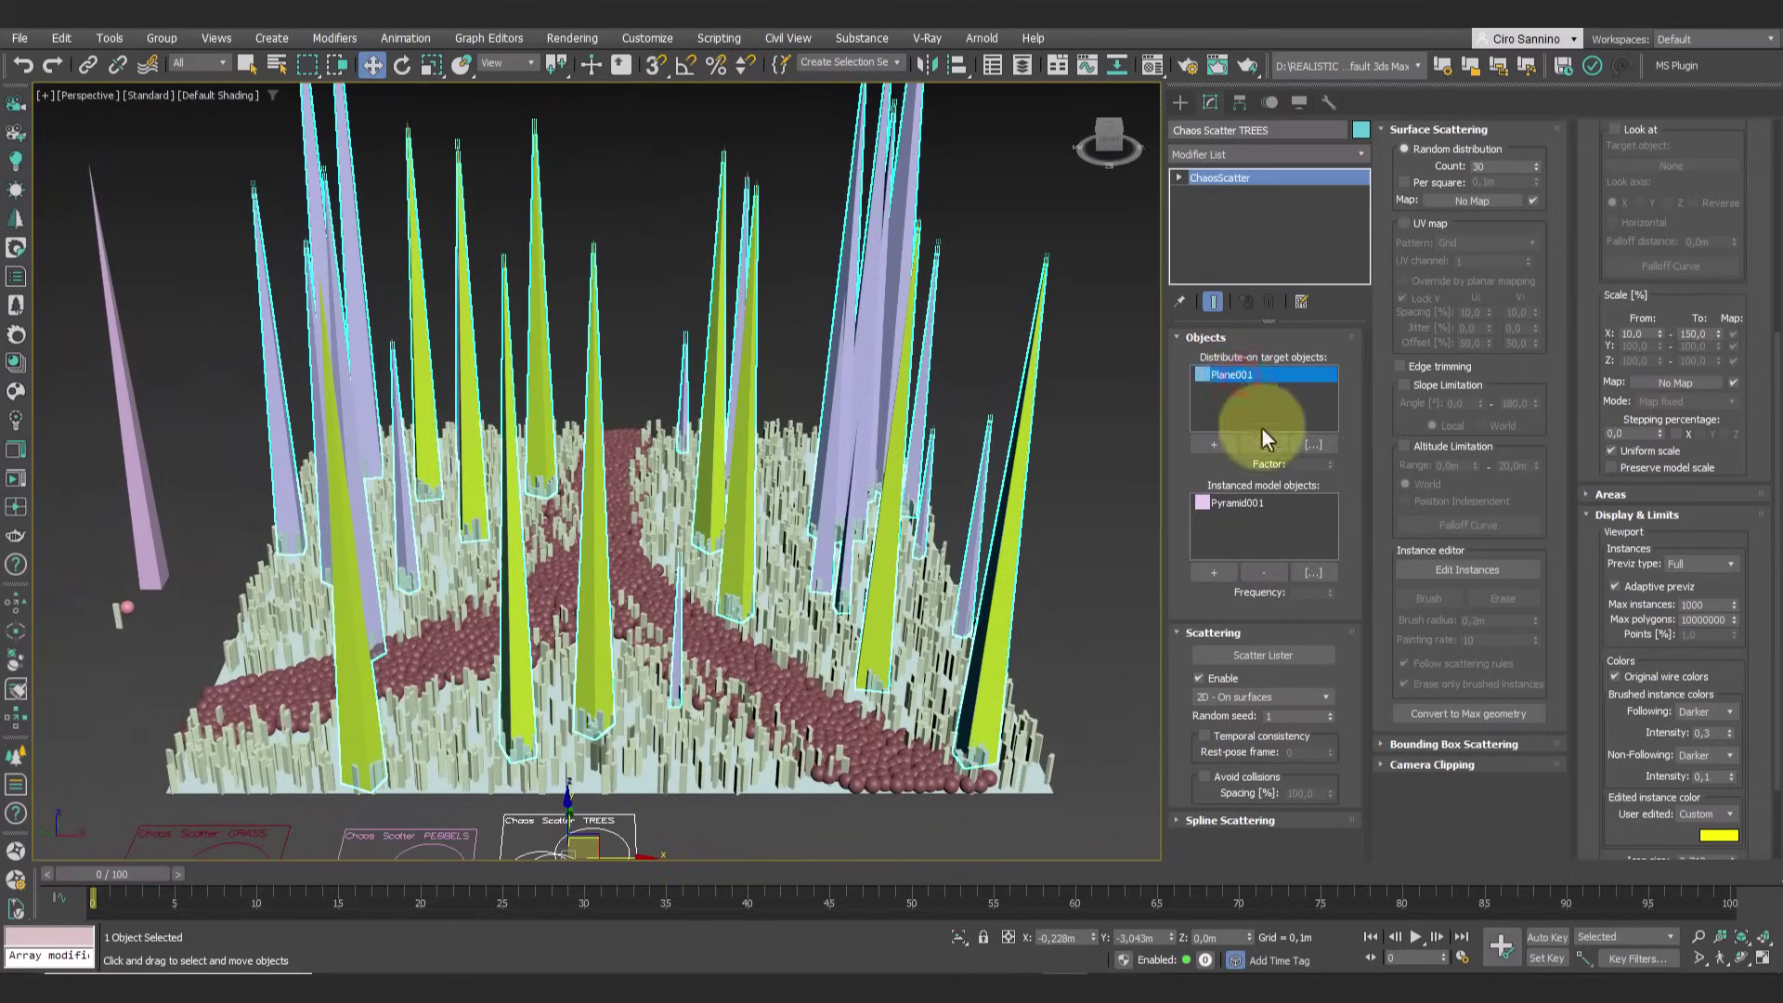
pyautogui.click(716, 549)
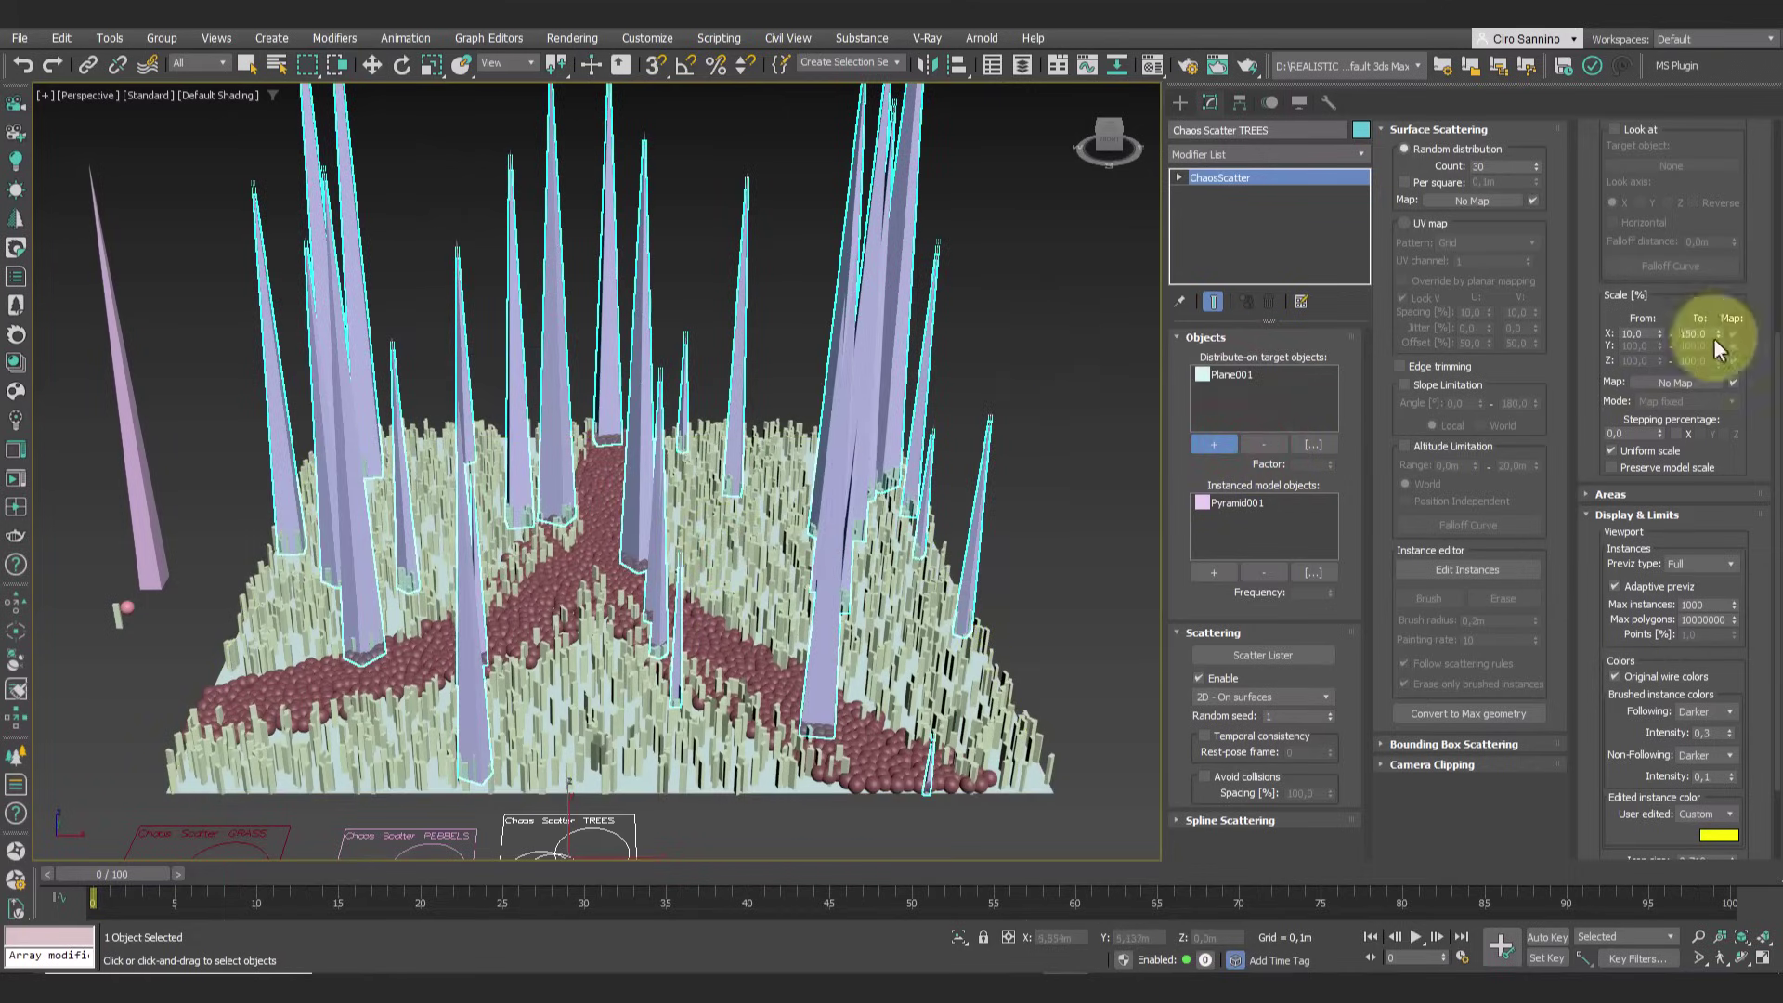
pyautogui.moveTo(1660, 336); pyautogui.dragTo(1718, 351)
# With Edit Instances on, move the tall left tree to the path junction
pyautogui.click(1512, 569)
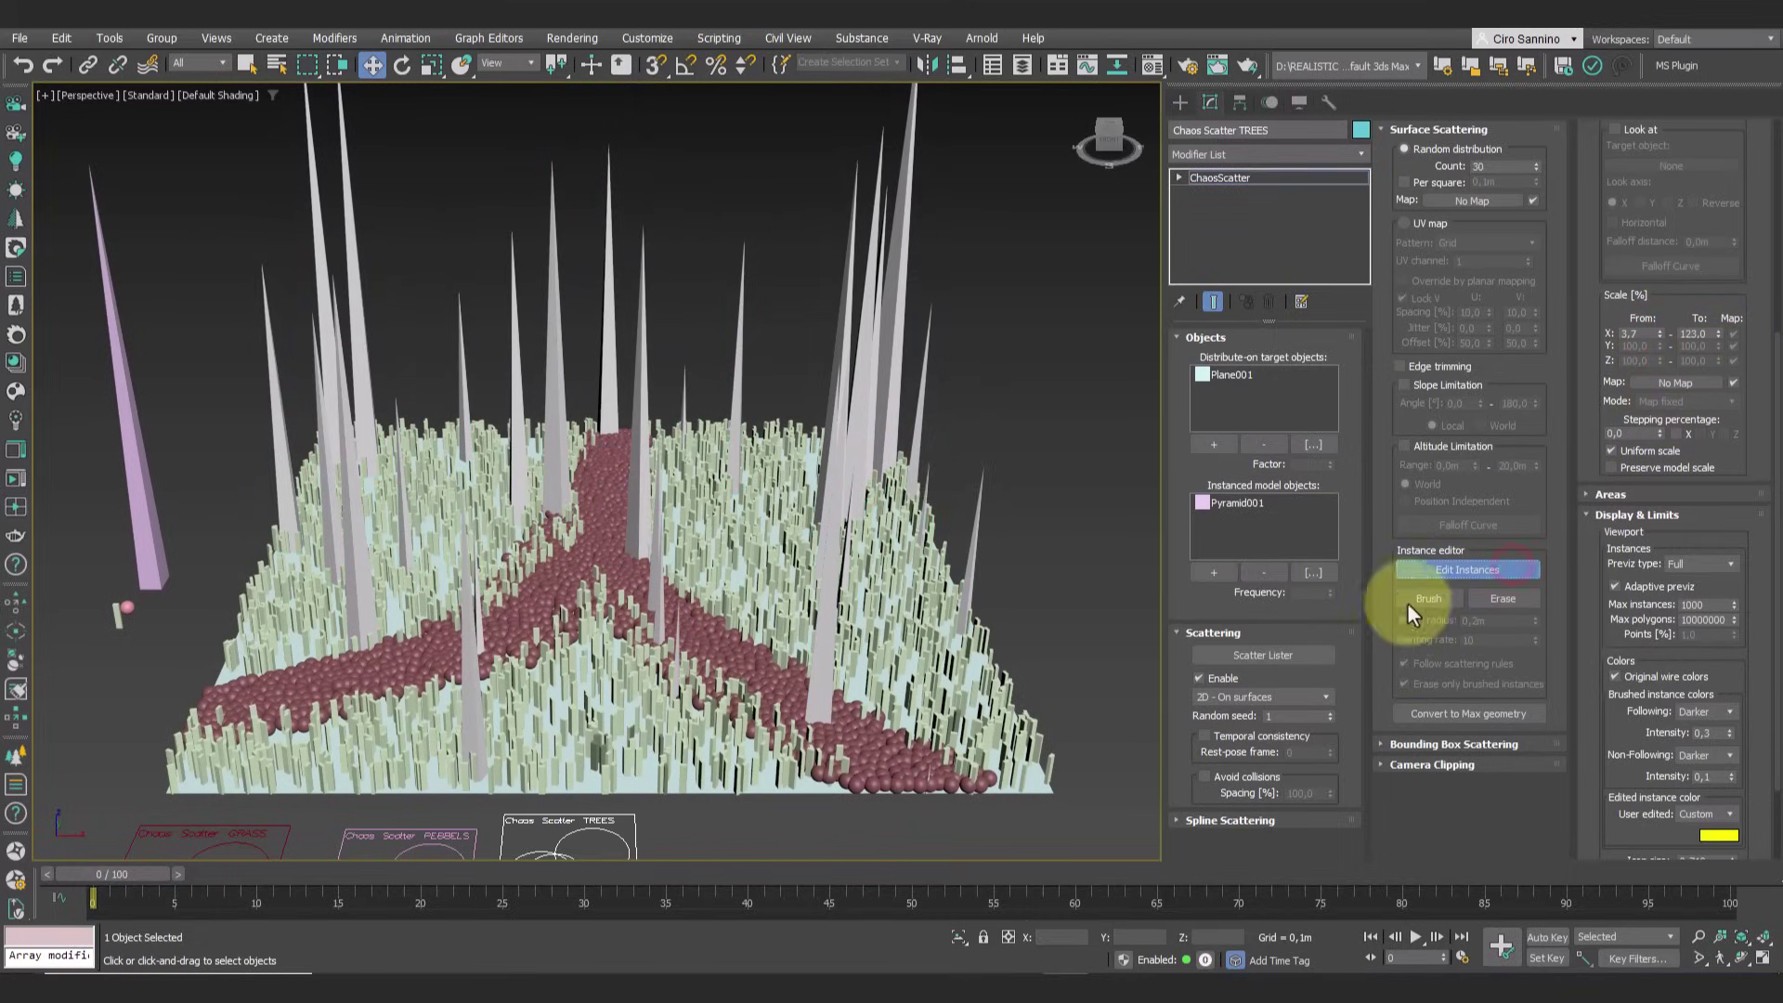
pyautogui.click(650, 645)
pyautogui.click(678, 646)
pyautogui.click(477, 623)
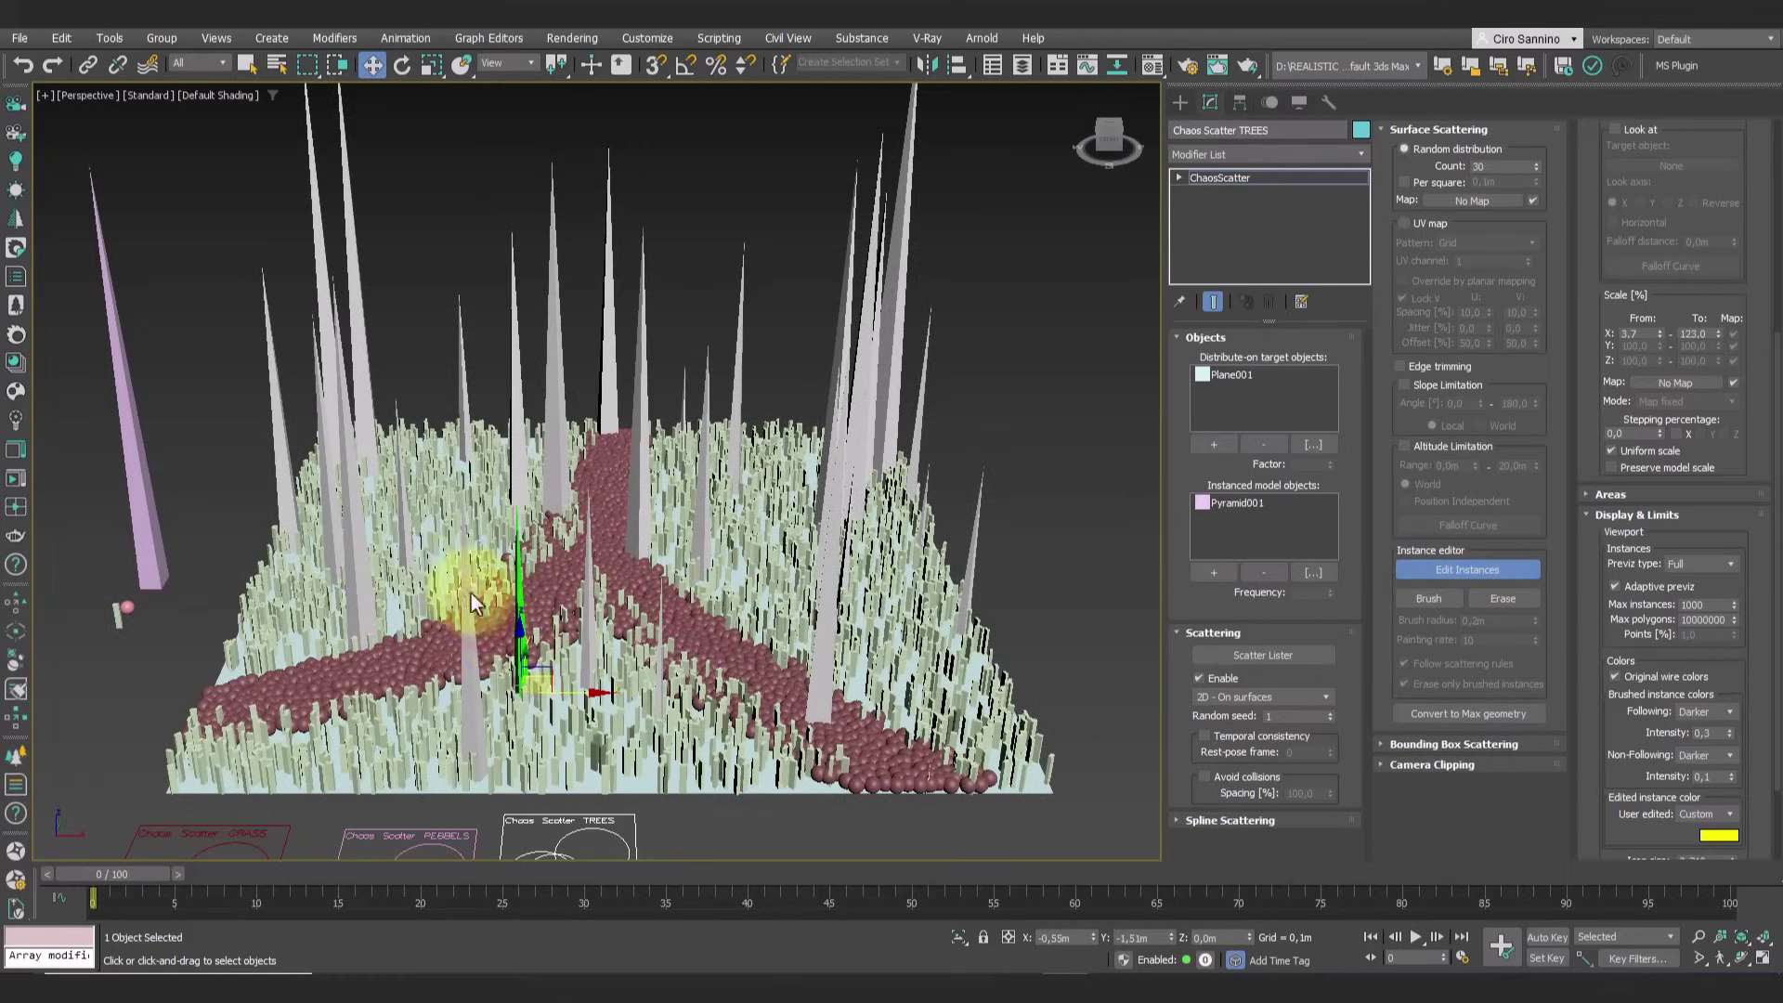
pyautogui.keyDown('alt'); pyautogui.moveTo(581, 477); pyautogui.dragTo(510, 537, button='middle'); pyautogui.keyUp('alt')
pyautogui.click(312, 632)
pyautogui.click(509, 409)
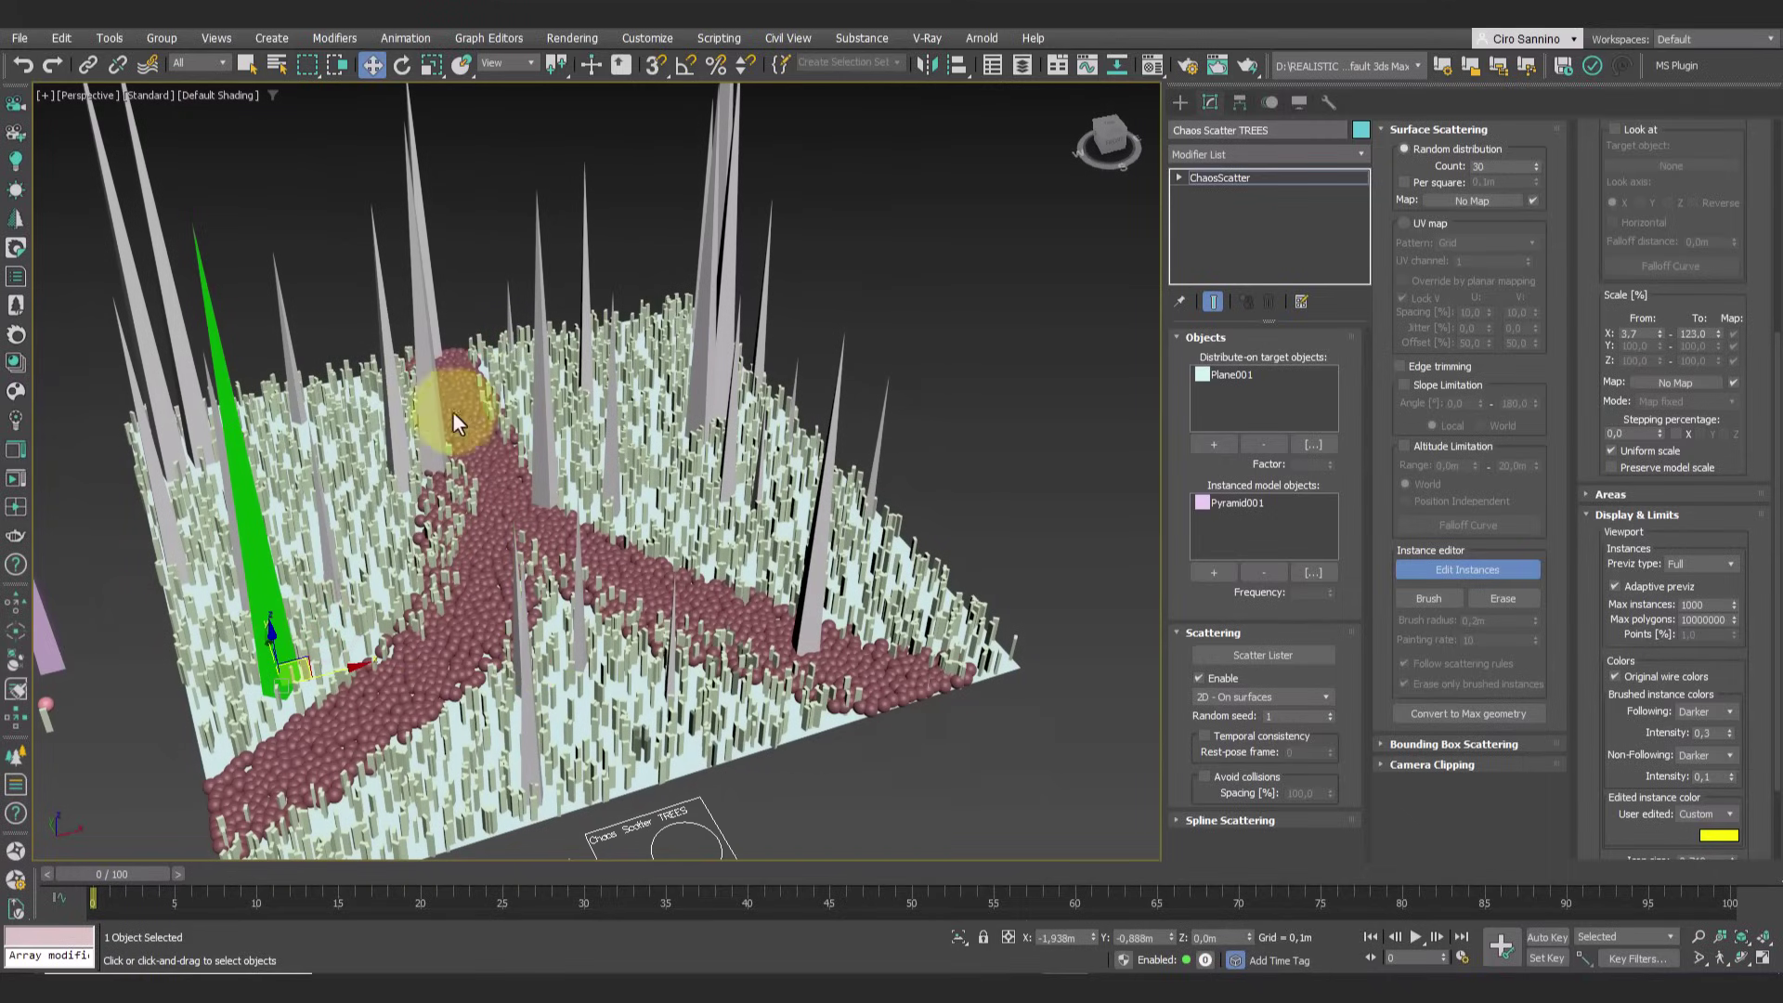
pyautogui.moveTo(448, 410); pyautogui.dragTo(323, 401)
pyautogui.keyDown('alt'); pyautogui.moveTo(323, 401); pyautogui.dragTo(577, 446, button='middle'); pyautogui.keyUp('alt')
pyautogui.moveTo(336, 400); pyautogui.dragTo(520, 444)
pyautogui.keyDown('alt'); pyautogui.moveTo(520, 444); pyautogui.dragTo(708, 327, button='middle'); pyautogui.keyUp('alt')
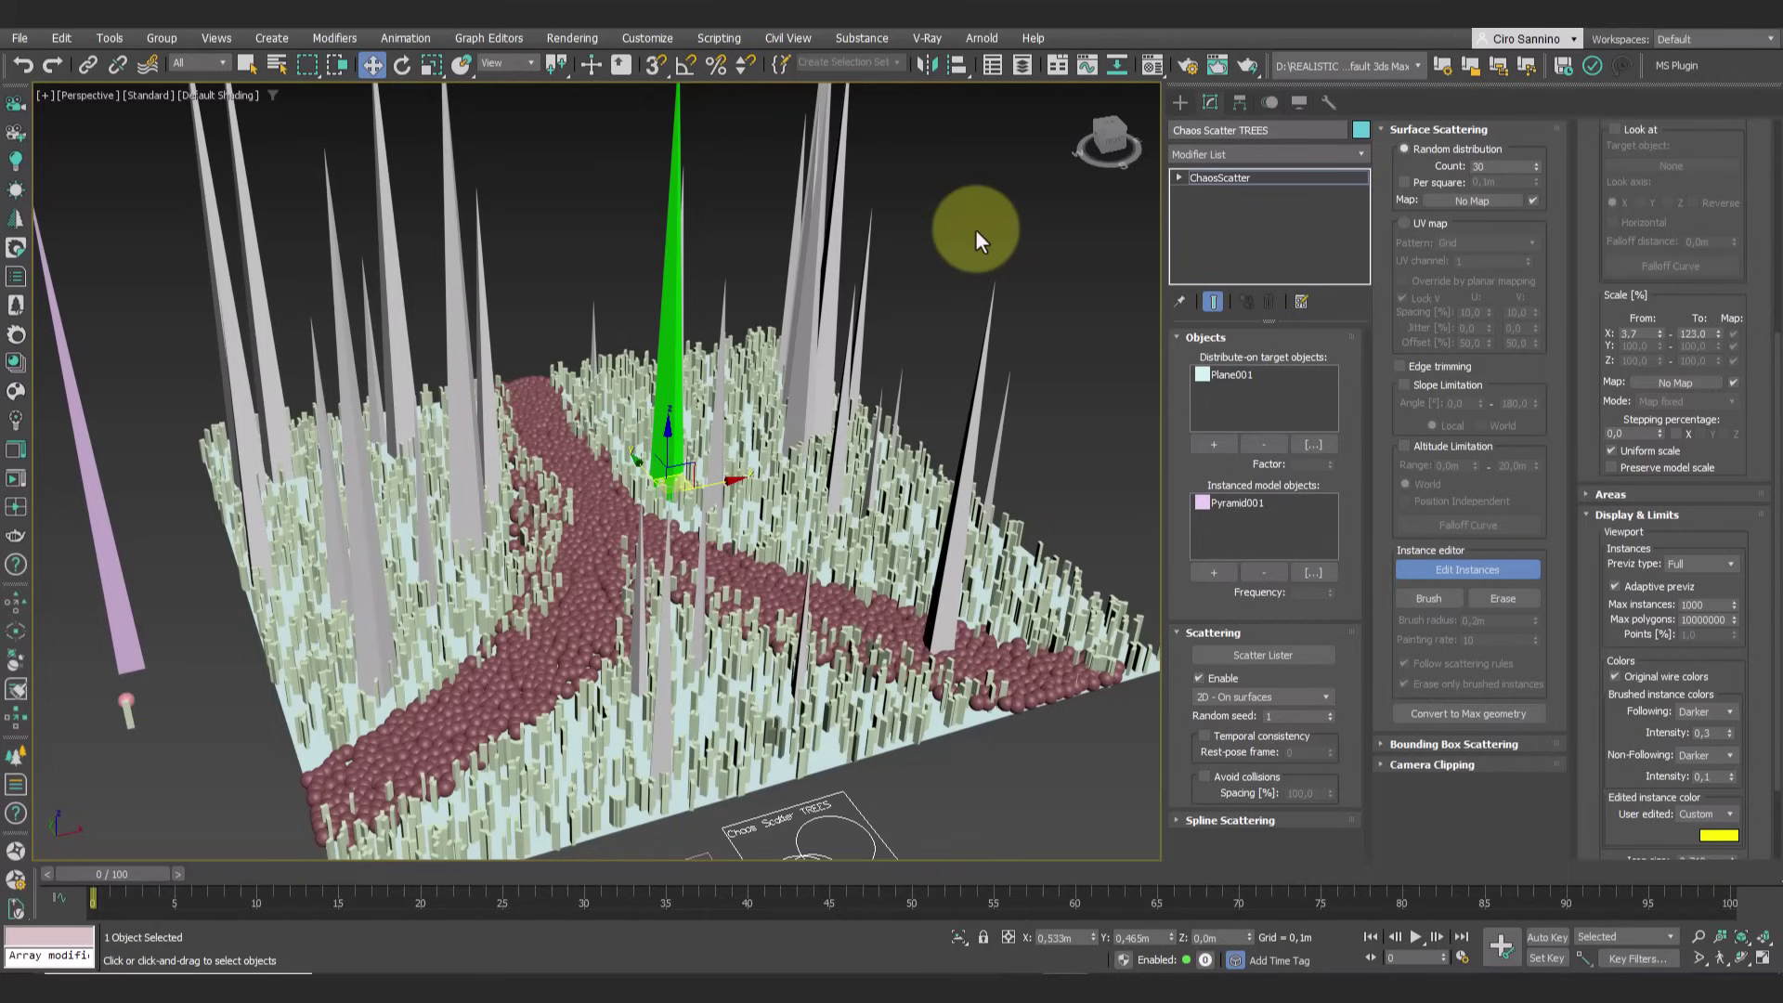
pyautogui.click(1331, 711)
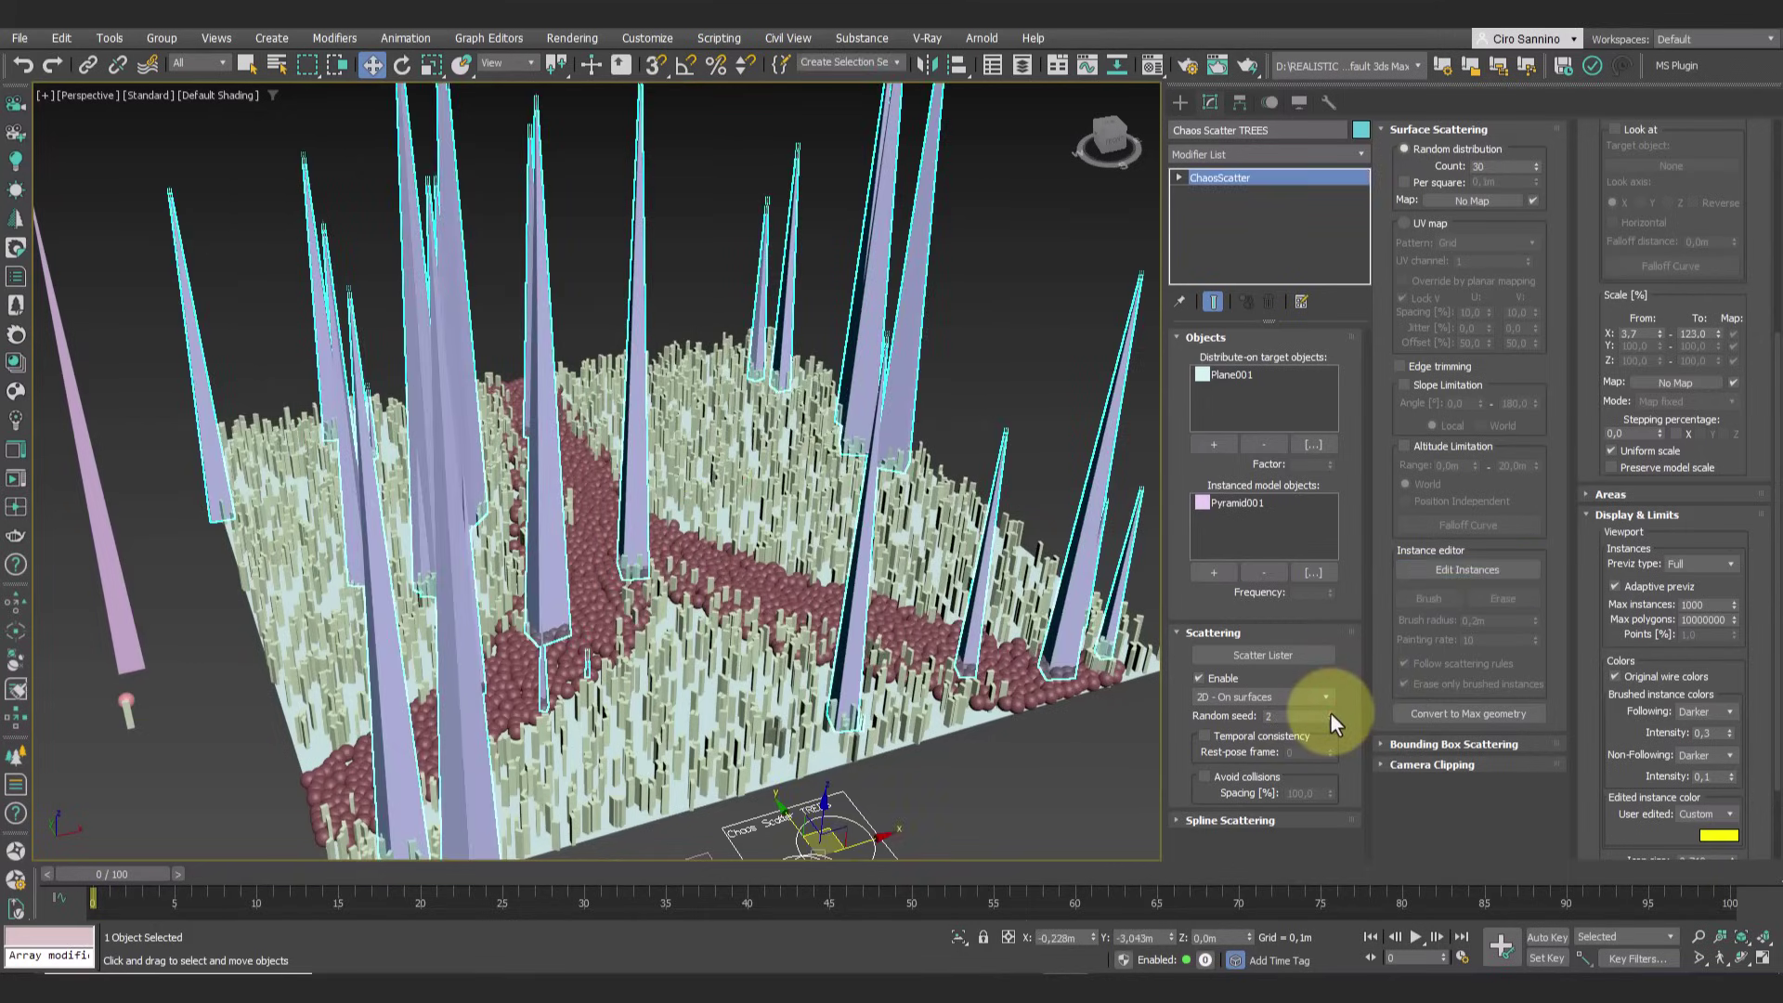
pyautogui.click(1329, 711)
pyautogui.click(1330, 711)
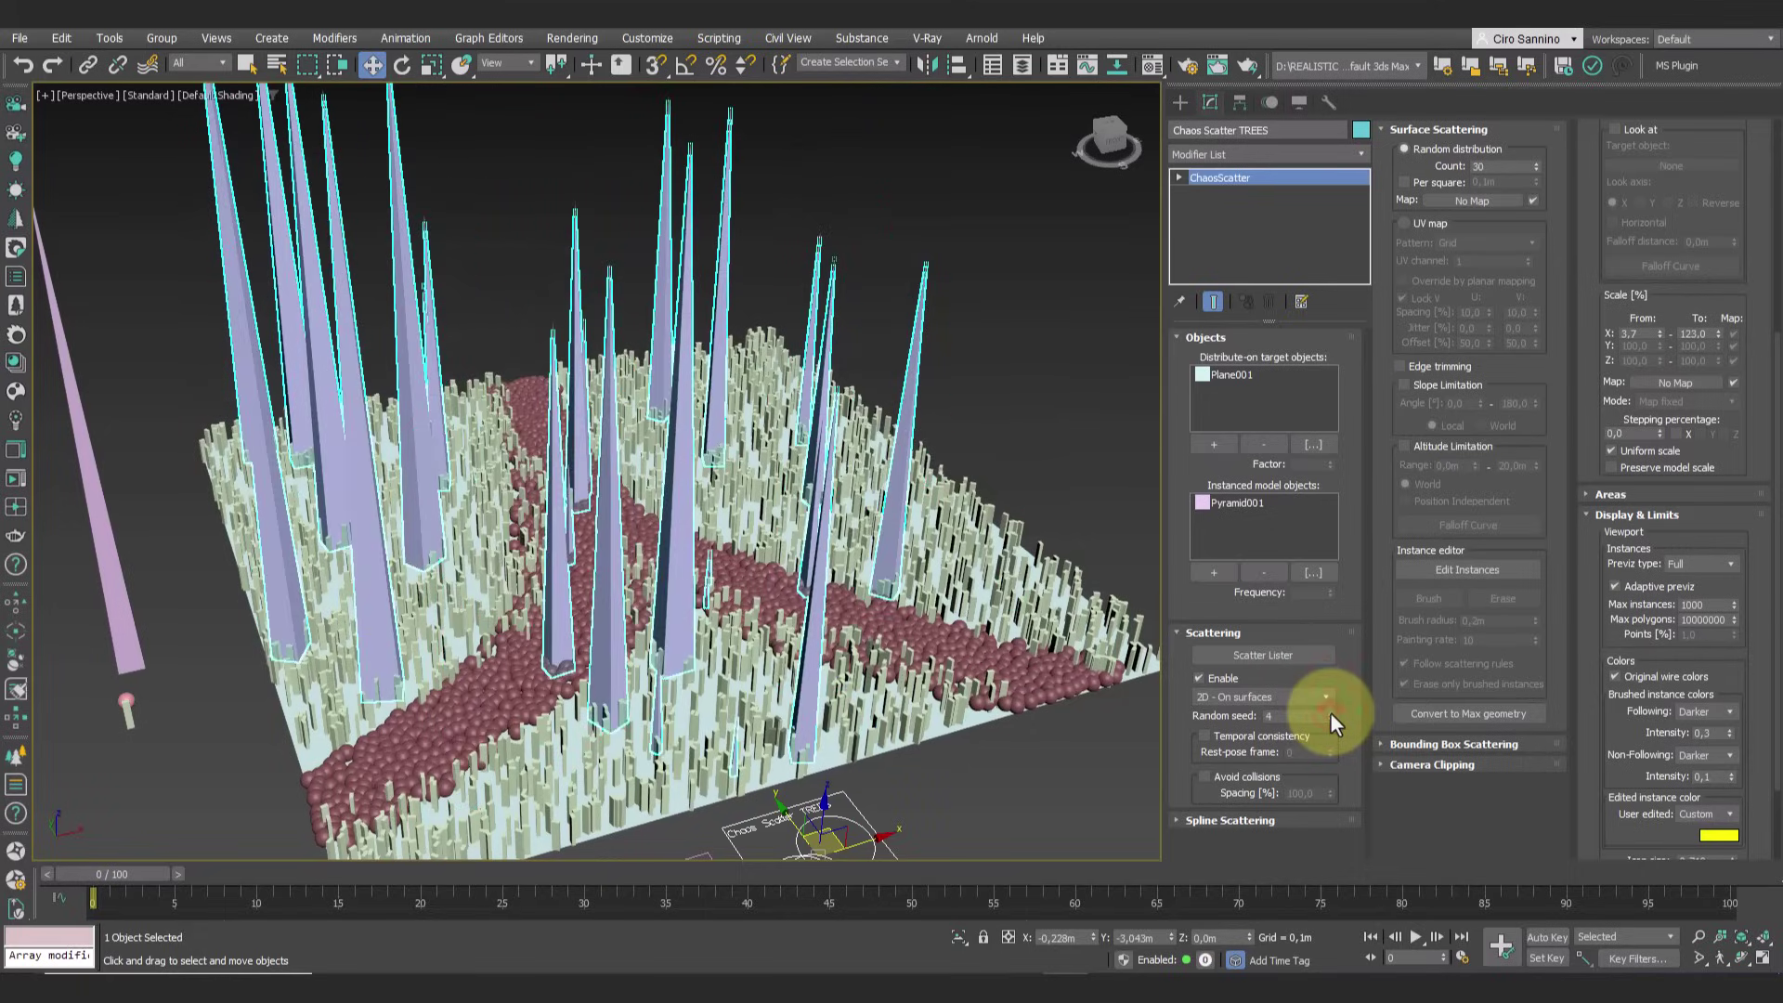
pyautogui.doubleClick(1291, 715)
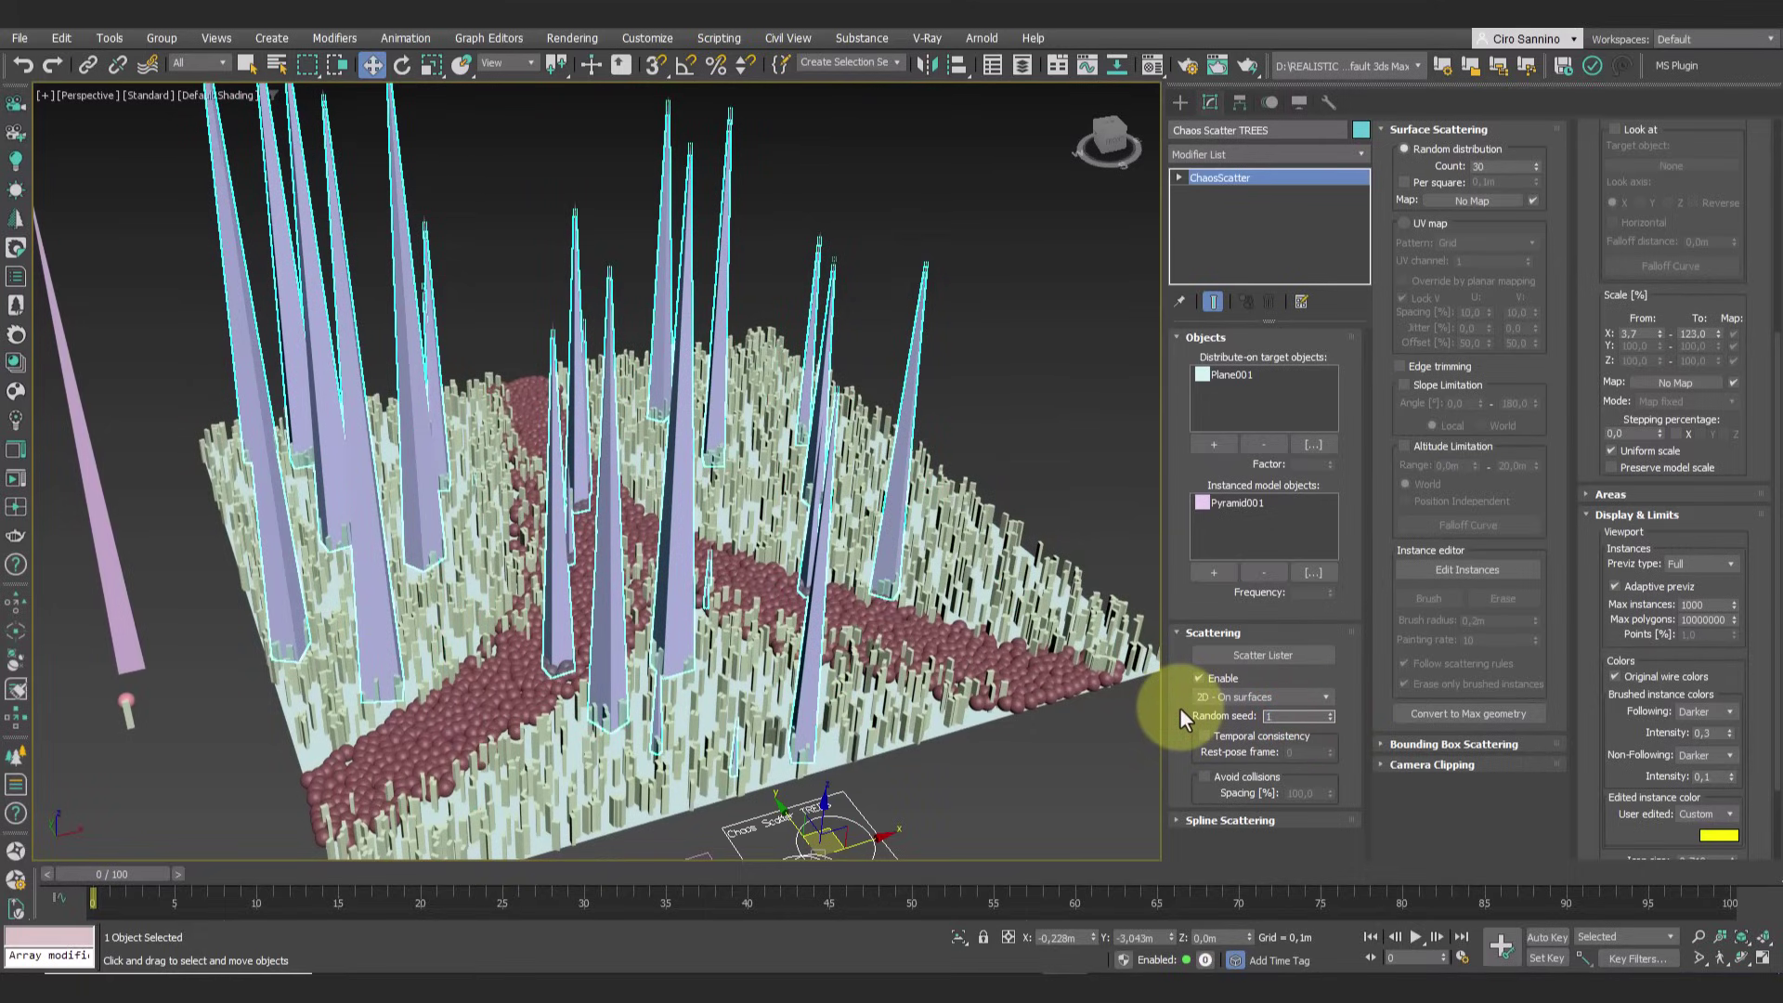
pyautogui.press('Return')
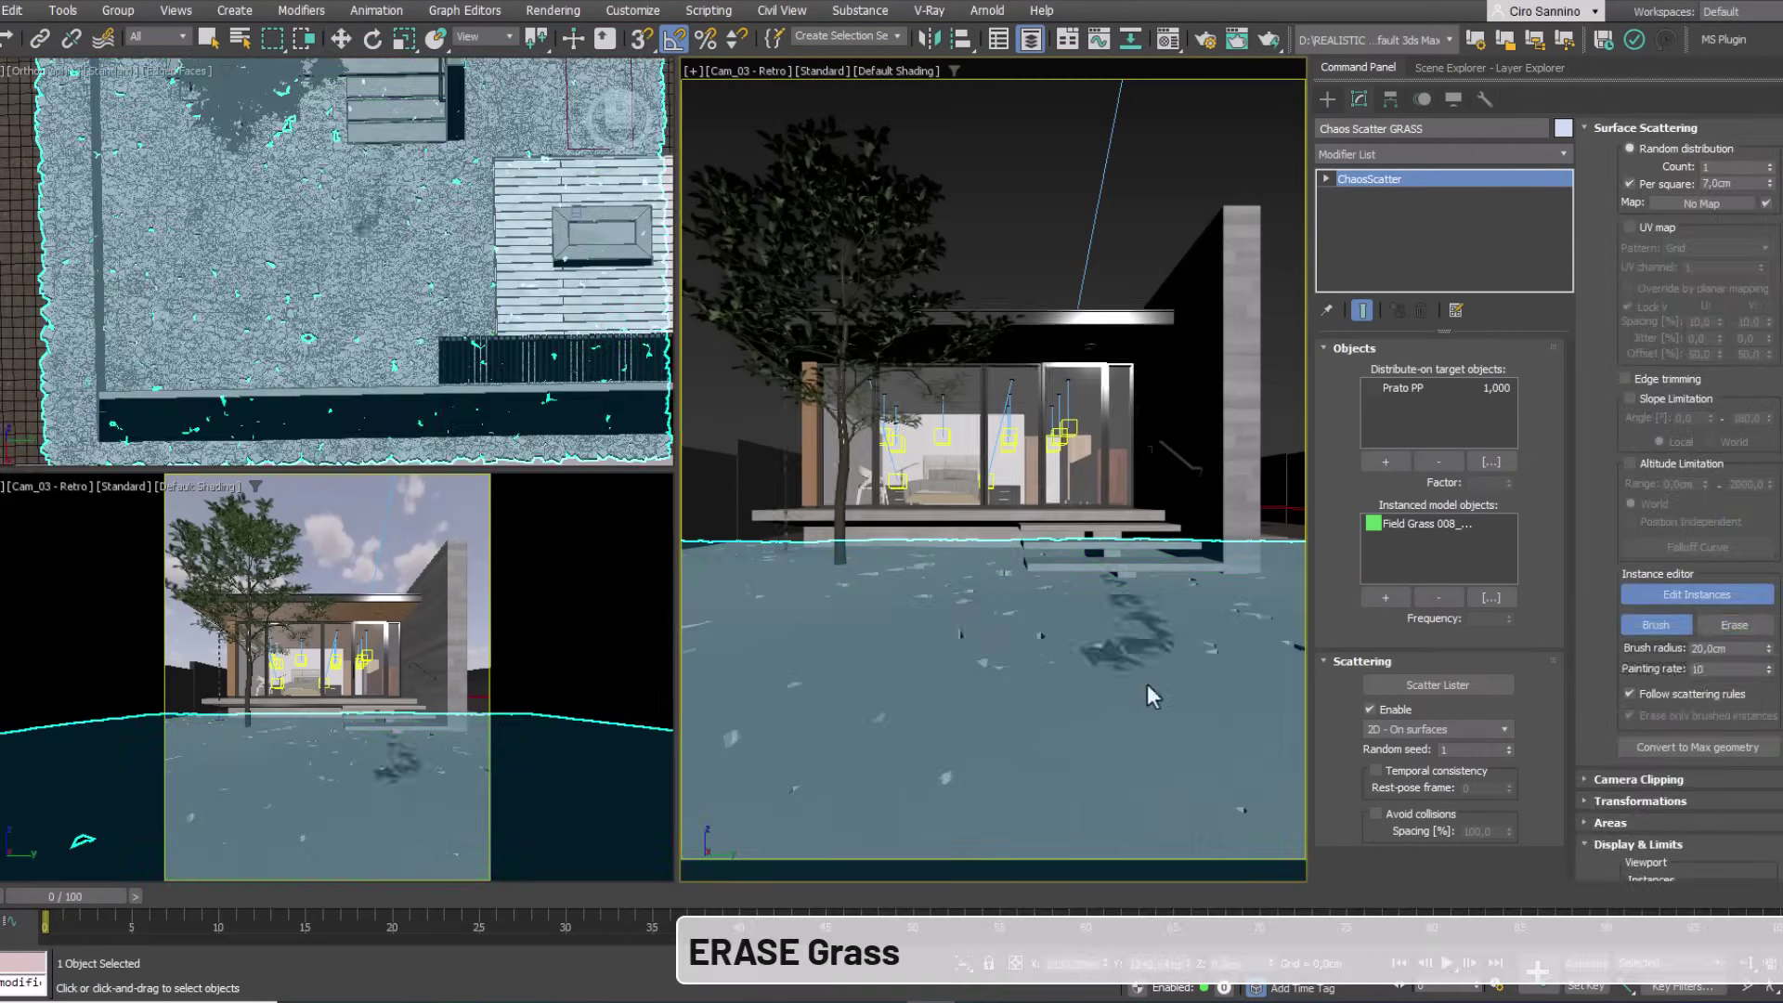
# Brush-erase the GRASS instances along a strip of the house lawn
pyautogui.moveTo(1146, 683)
pyautogui.mouseDown()
pyautogui.moveTo(1093, 602)
pyautogui.moveTo(1005, 935)
pyautogui.moveTo(879, 641)
pyautogui.mouseUp()
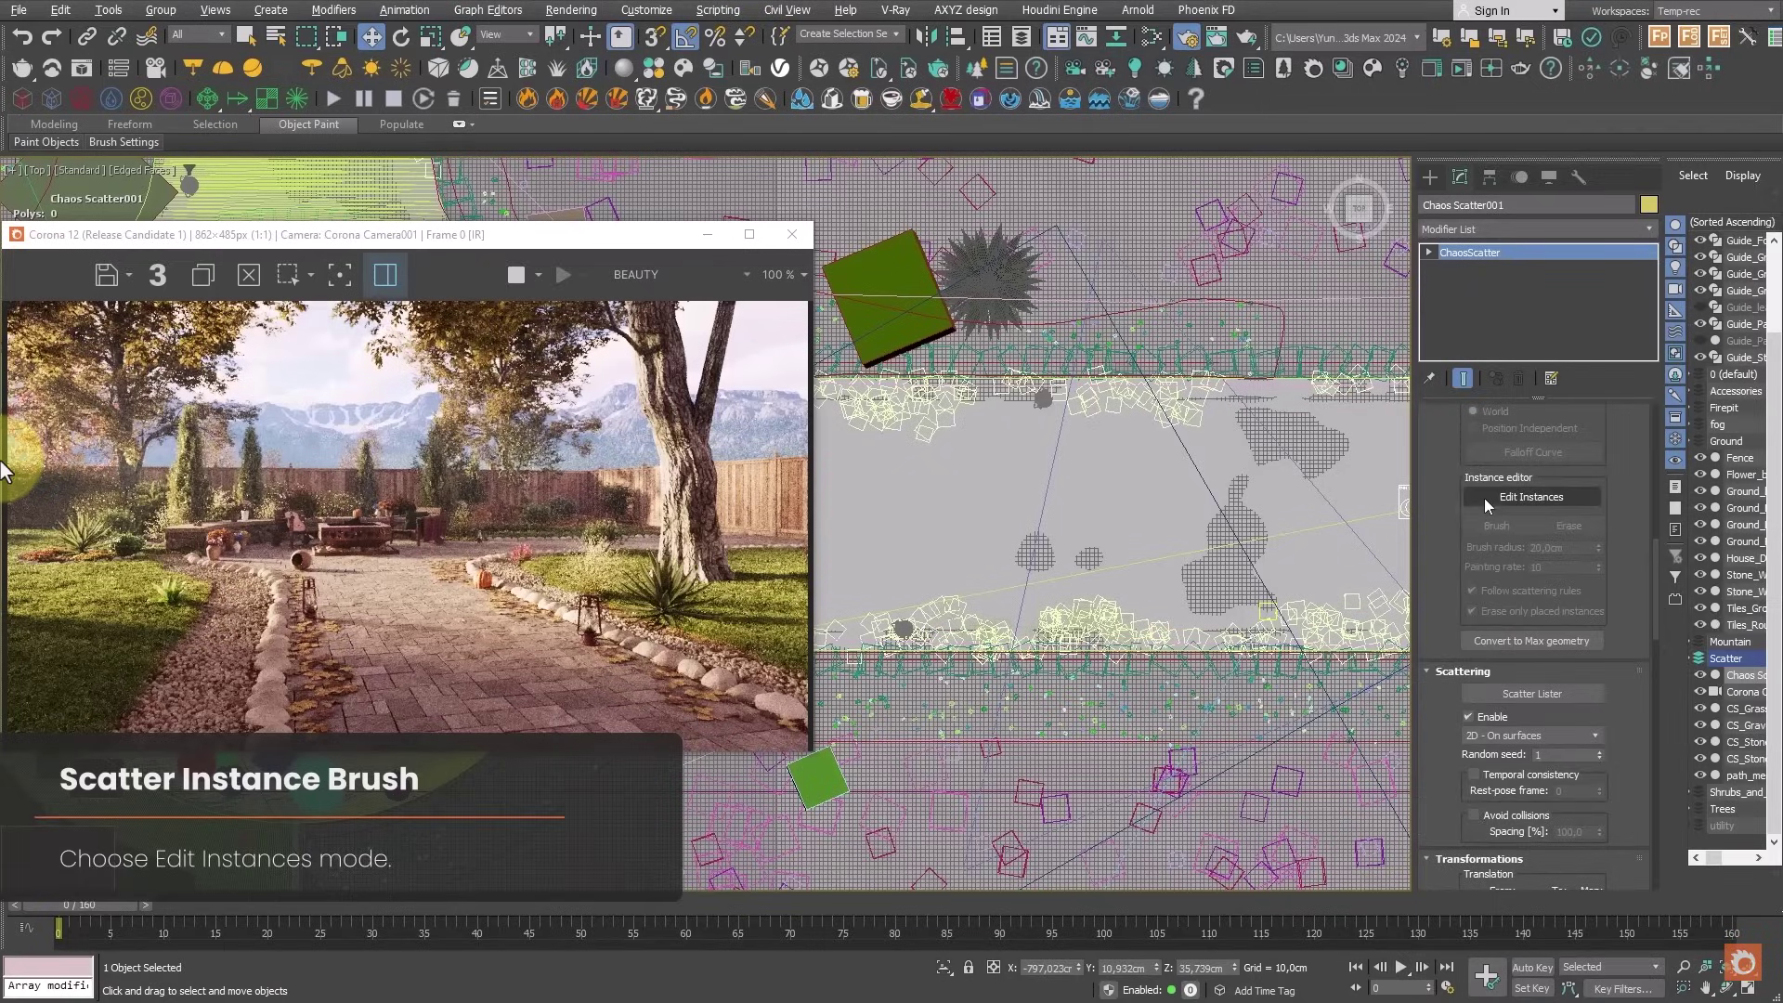
# In Edit Instances Brush mode, paint a stroke of Scatter001 instances across the path
pyautogui.click(1531, 497)
pyautogui.click(1488, 526)
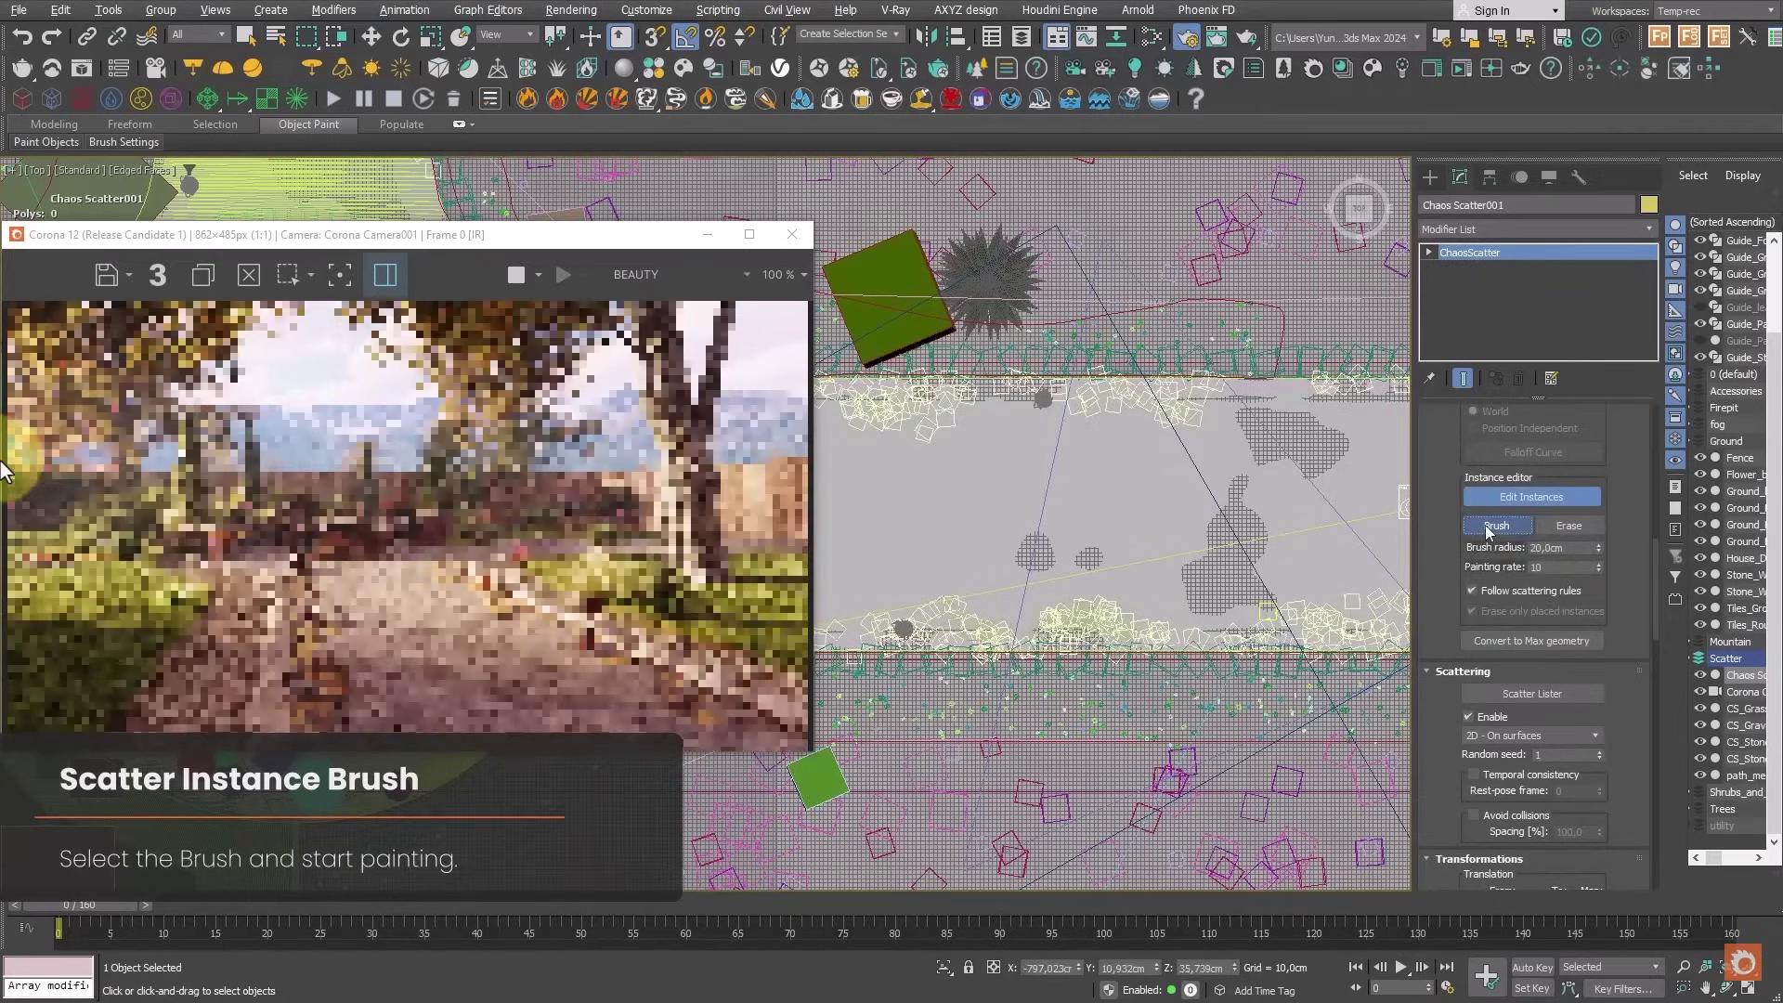
pyautogui.moveTo(1302, 527); pyautogui.dragTo(847, 511)
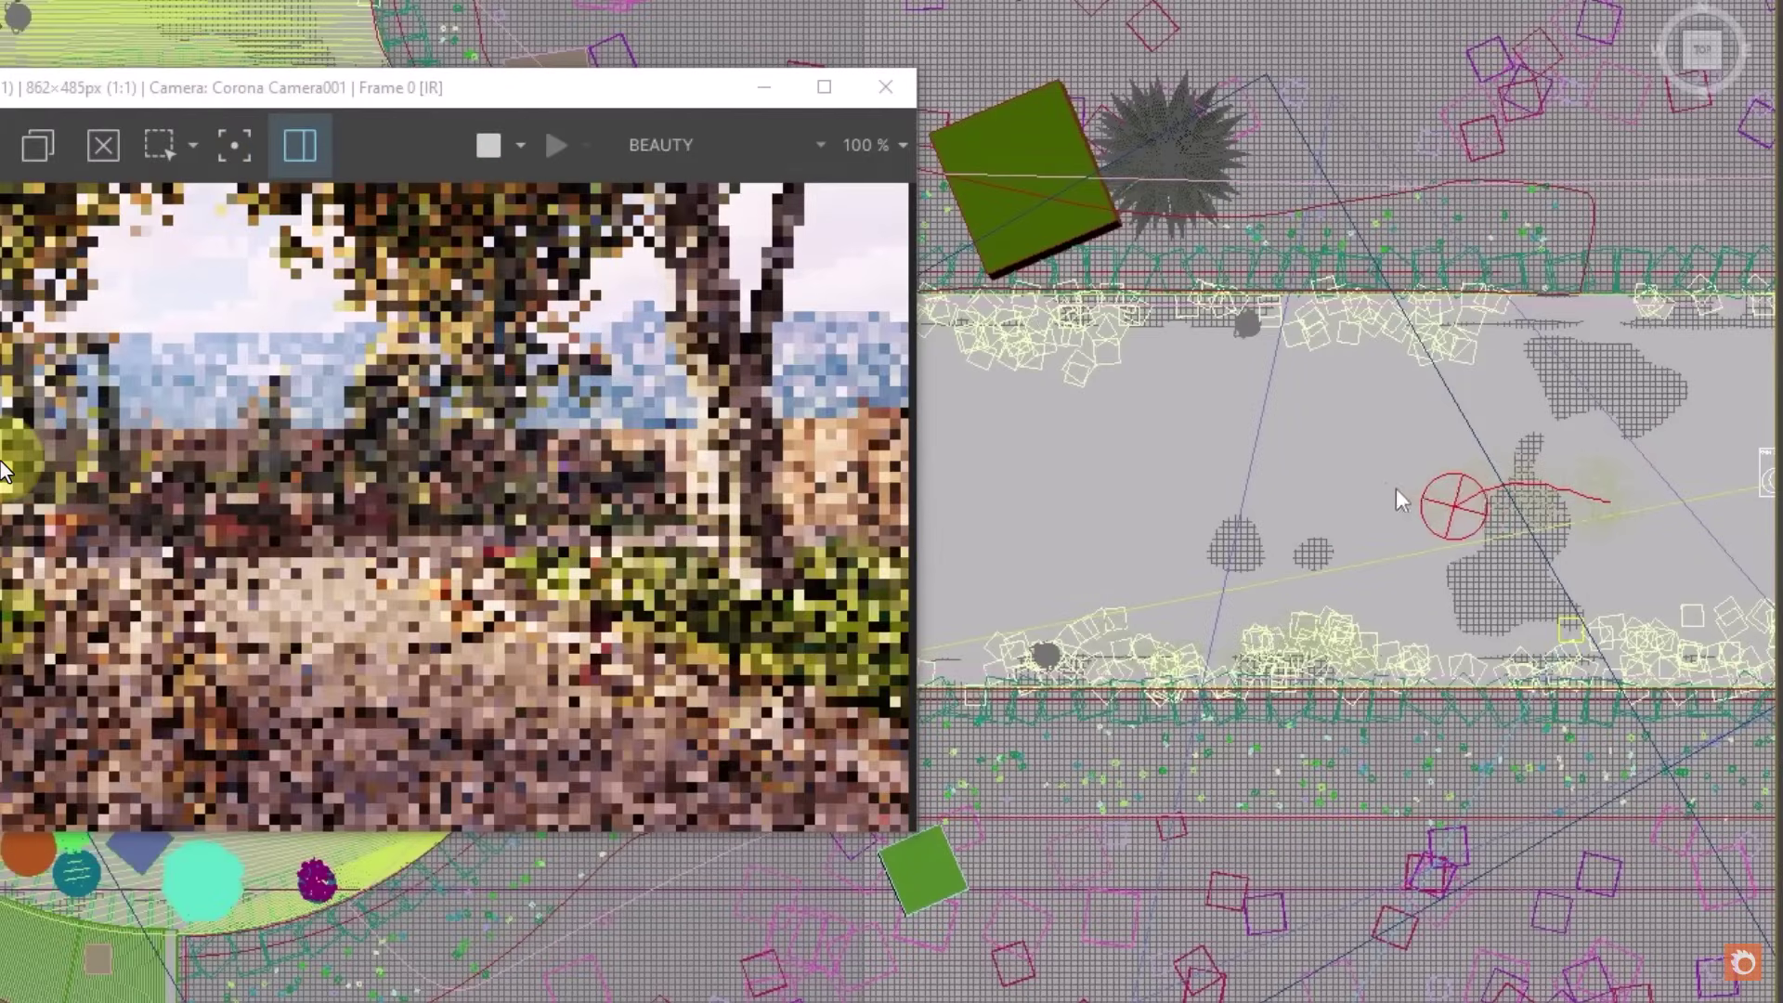
pyautogui.moveTo(963, 493); pyautogui.dragTo(966, 494)
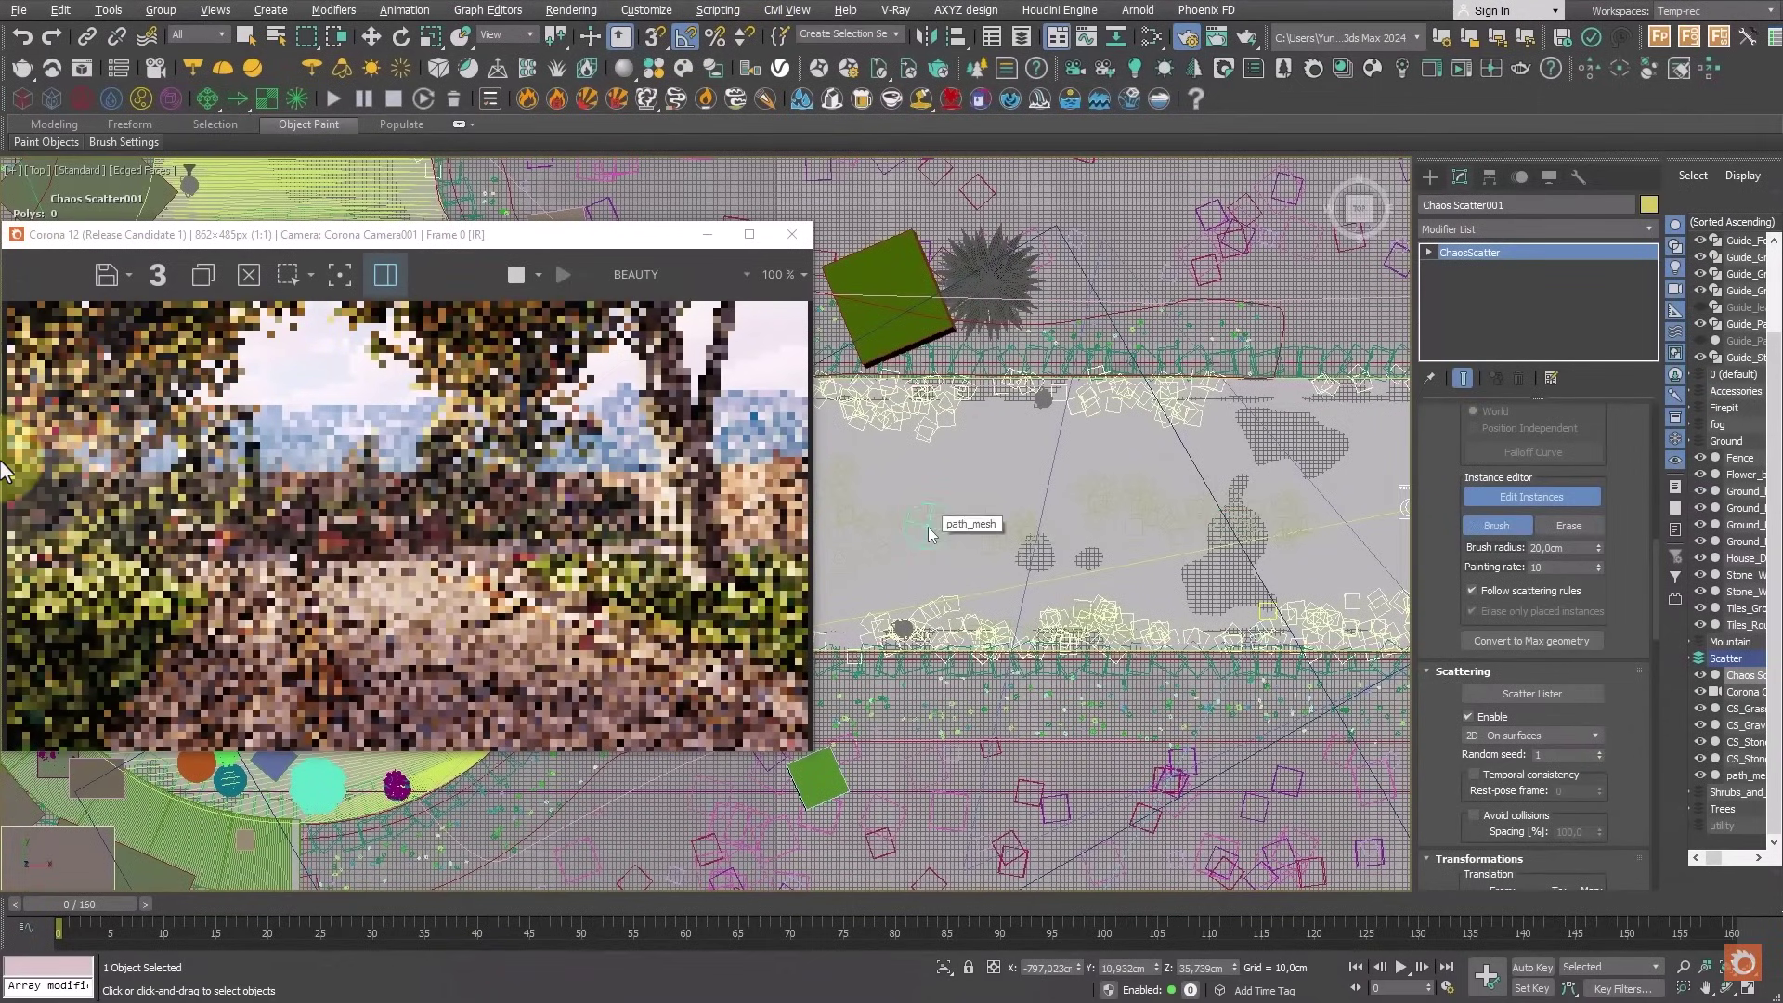